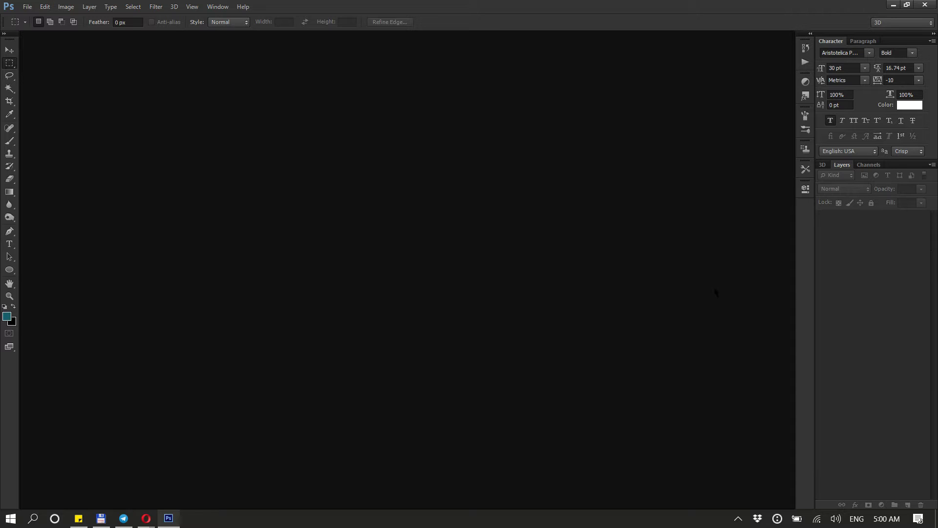
Switch to Opera and read the Instagram image size recommendations in the Sprout Social social media image size guide
click(146, 517)
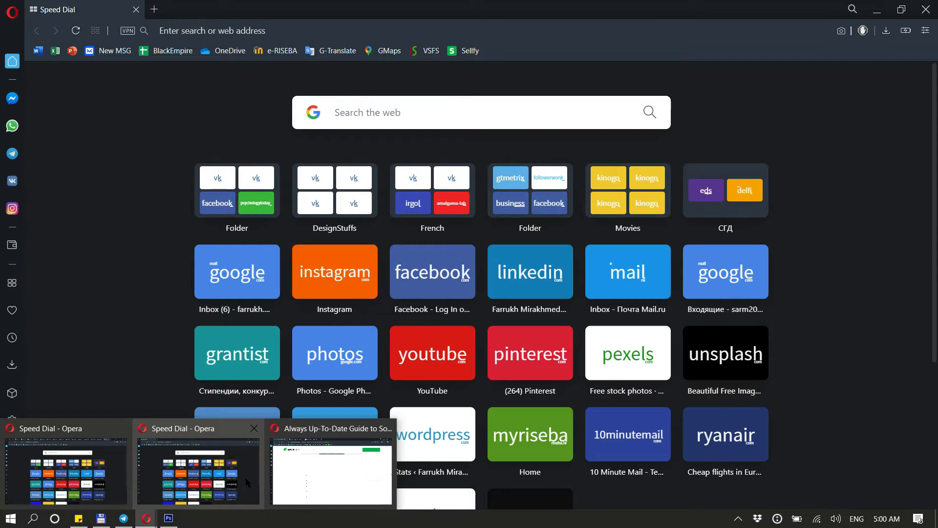
mouse_move(314, 464)
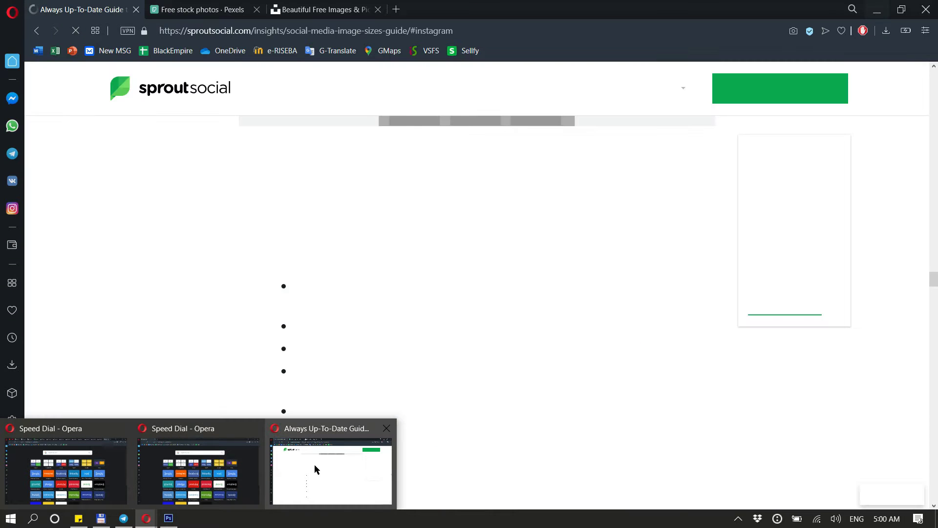
click(317, 464)
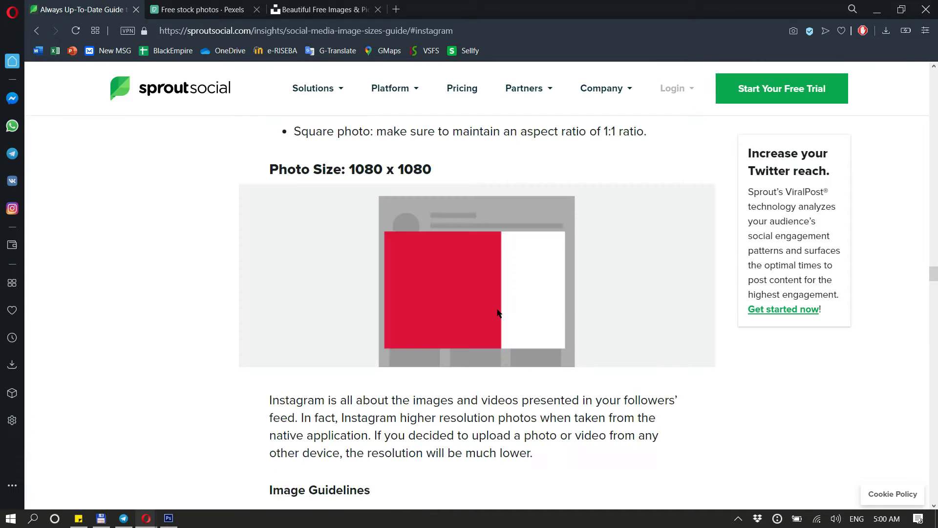
click(92, 10)
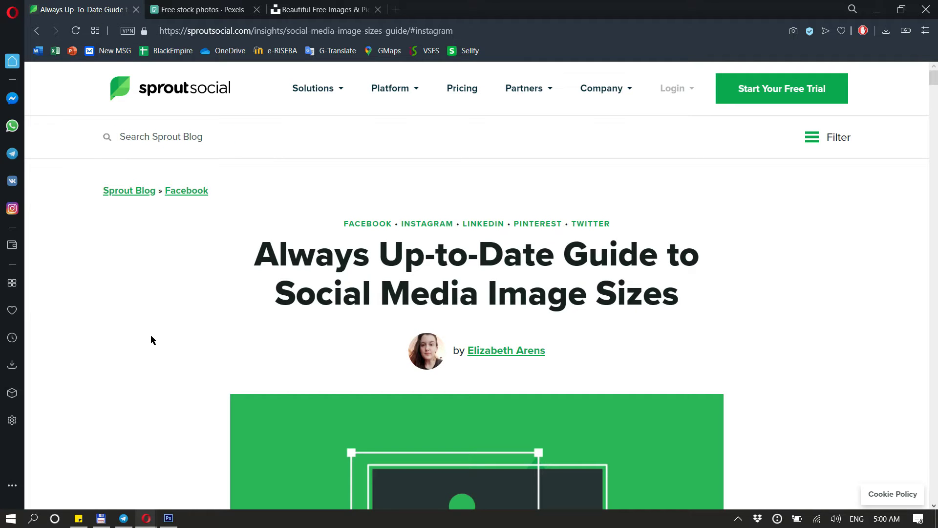
scroll(150, 335, down, 10)
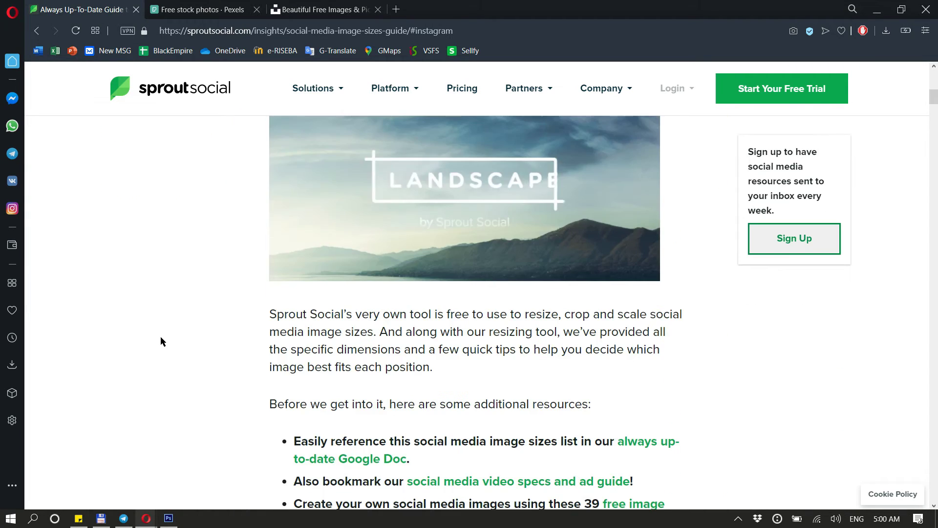
scroll(161, 335, down, 8)
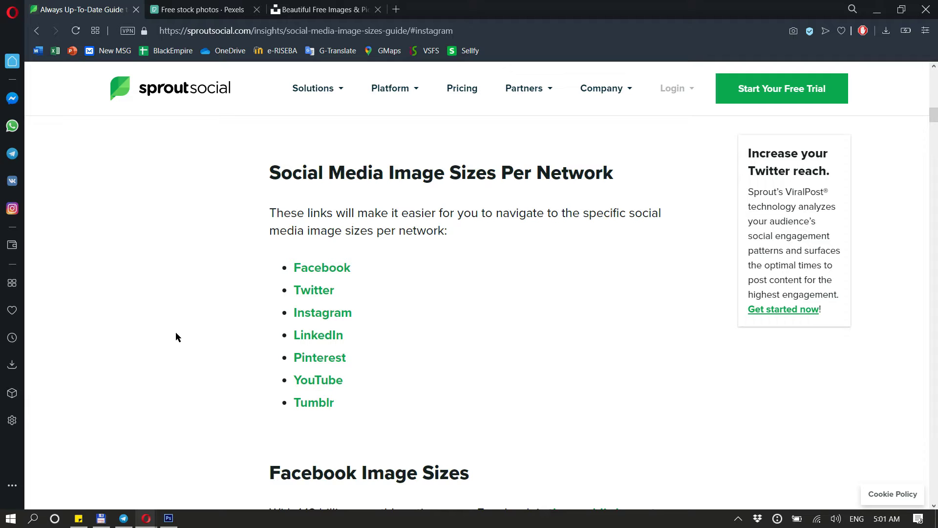
click(340, 315)
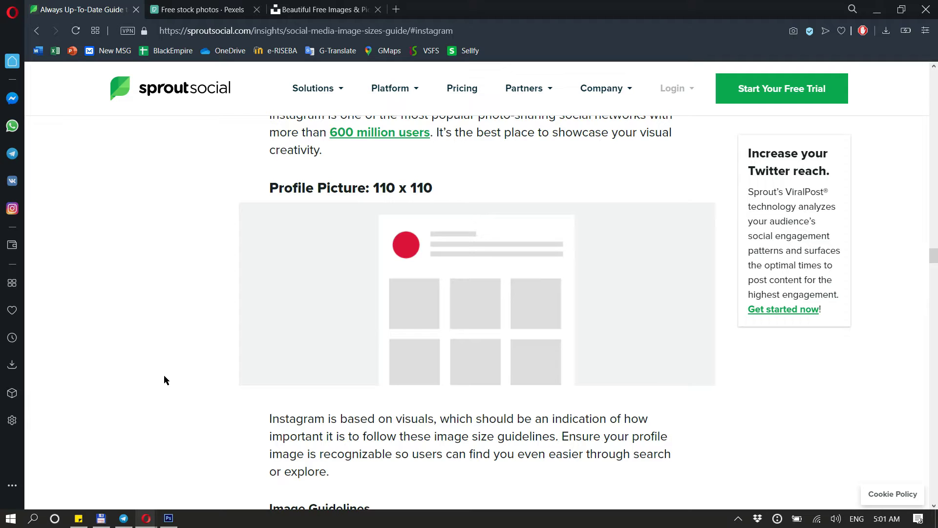
scroll(191, 362, down, 10)
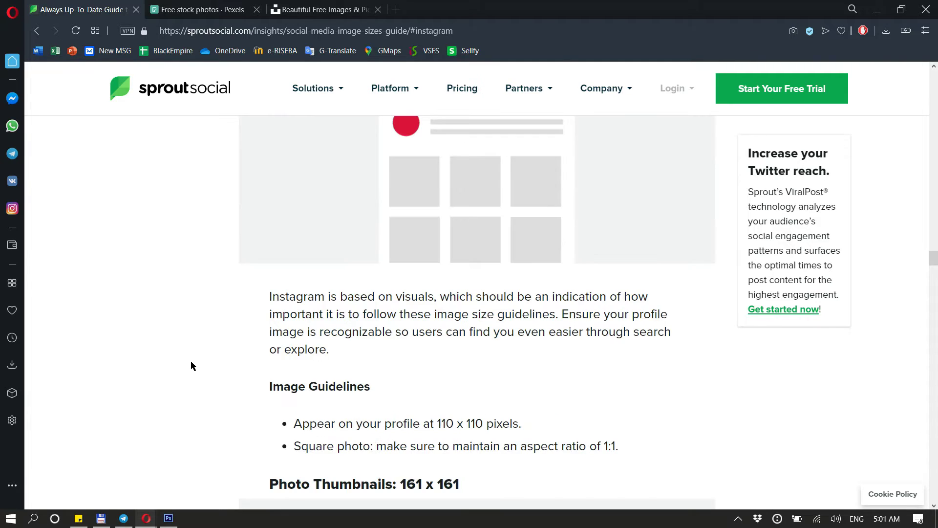
scroll(190, 366, down, 6)
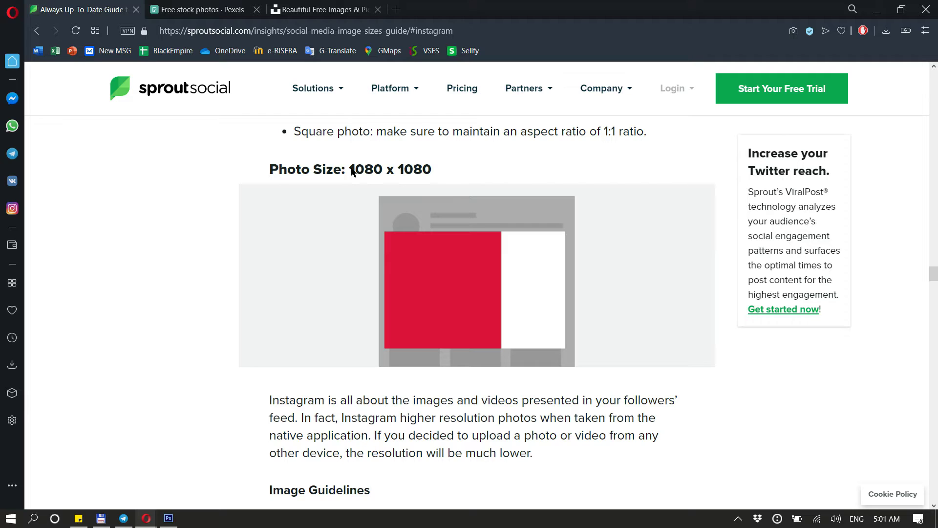
Switch to Photoshop and create a new 1080 × 1080 pixel document at 300 pixels/inch, RGB, white background
click(168, 518)
click(27, 7)
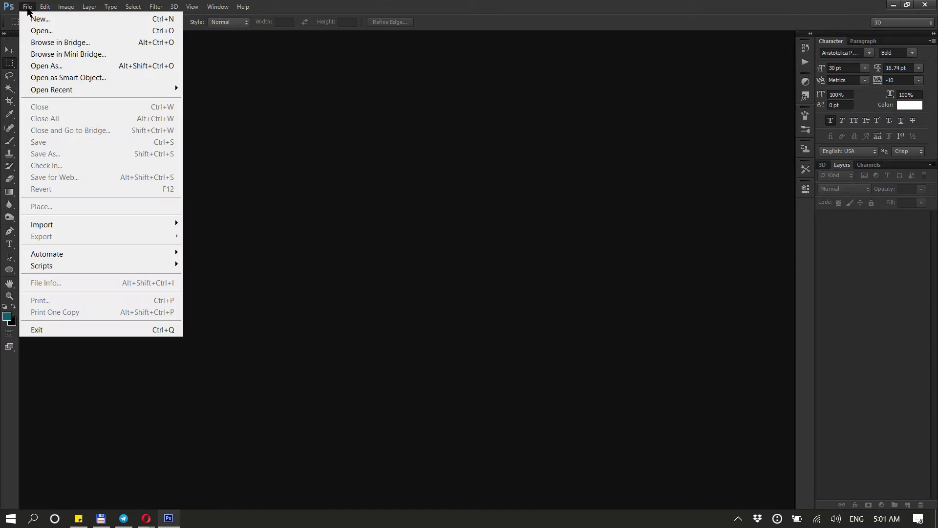
click(53, 19)
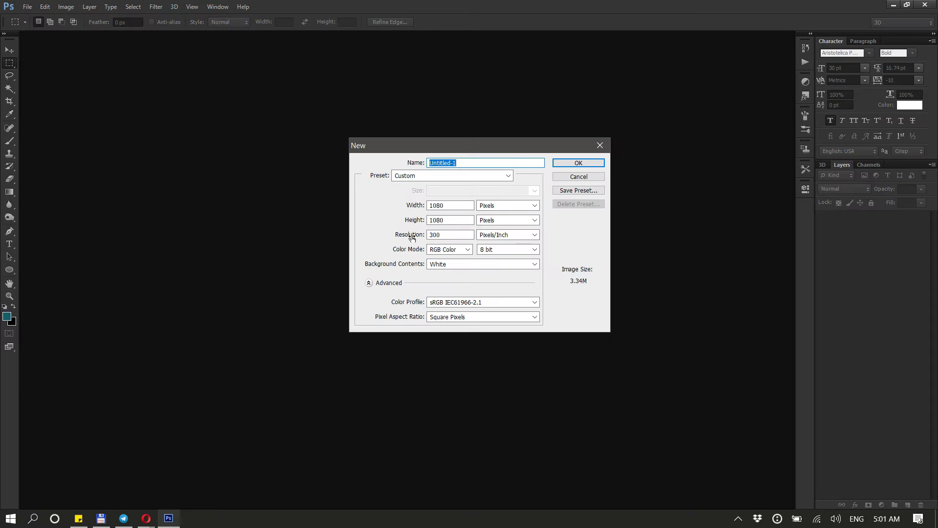
click(445, 234)
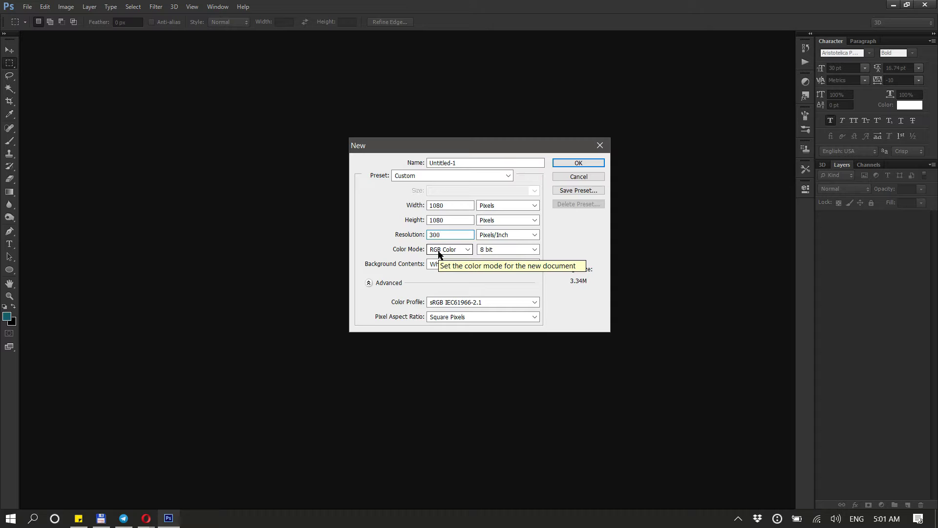
click(568, 162)
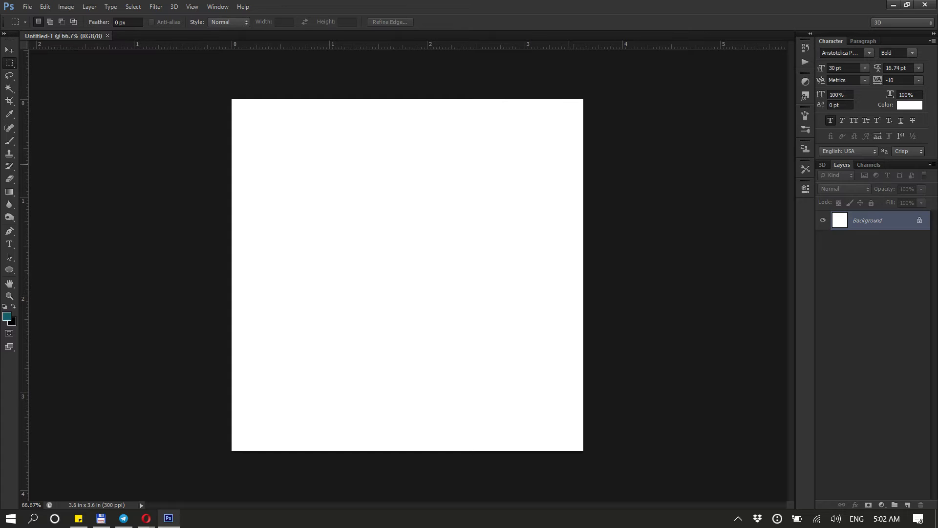
Select the Move tool and toggle its Auto-Select and Show Transform Controls options off and back on
click(10, 51)
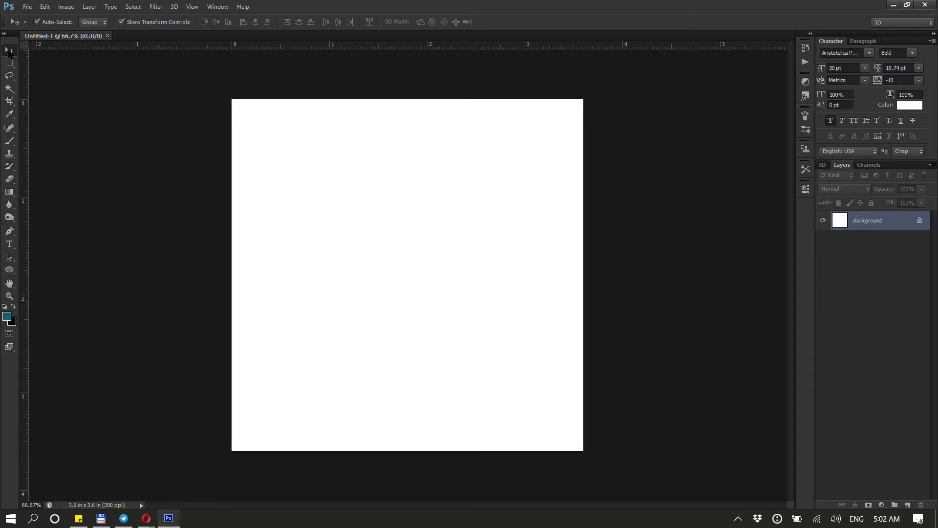
click(41, 23)
click(125, 23)
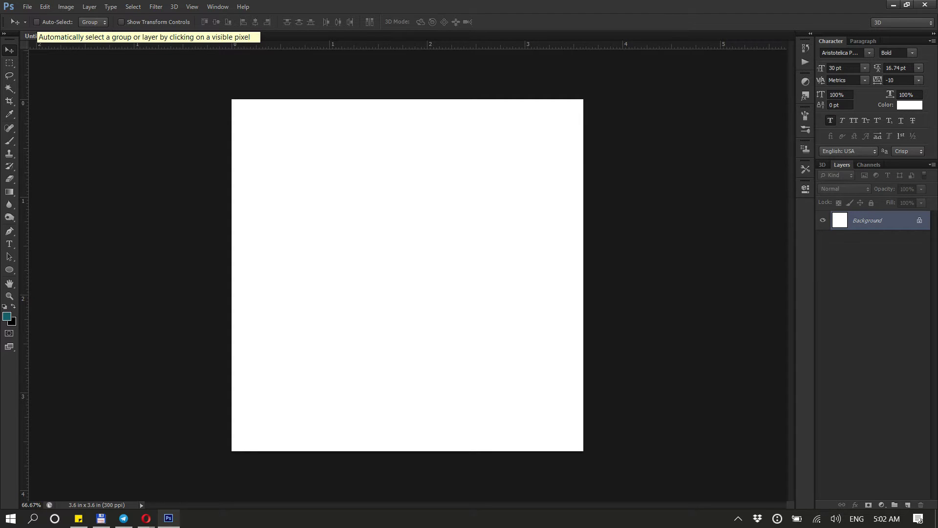
click(36, 22)
click(121, 22)
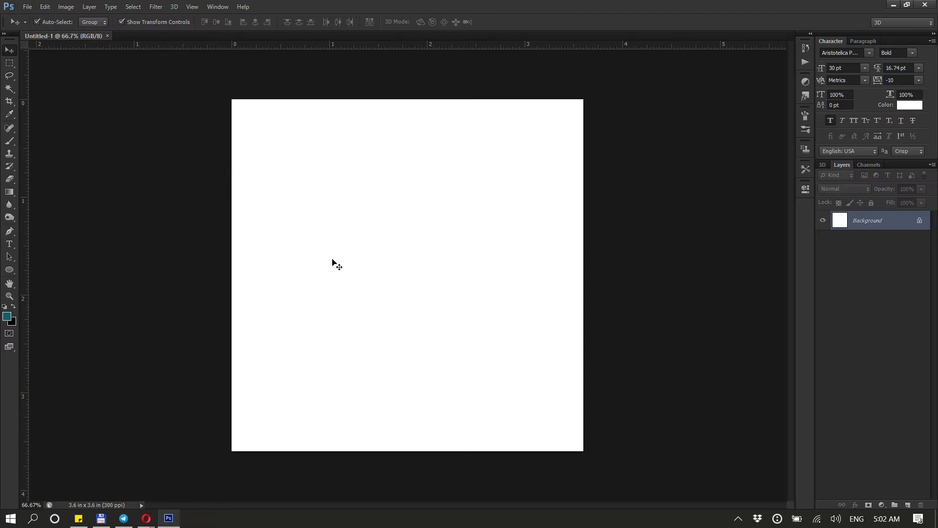
Set the foreground colour to purple 5a186d and fill the canvas with it using the Paint Bucket tool
scroll(337, 269, up, 2)
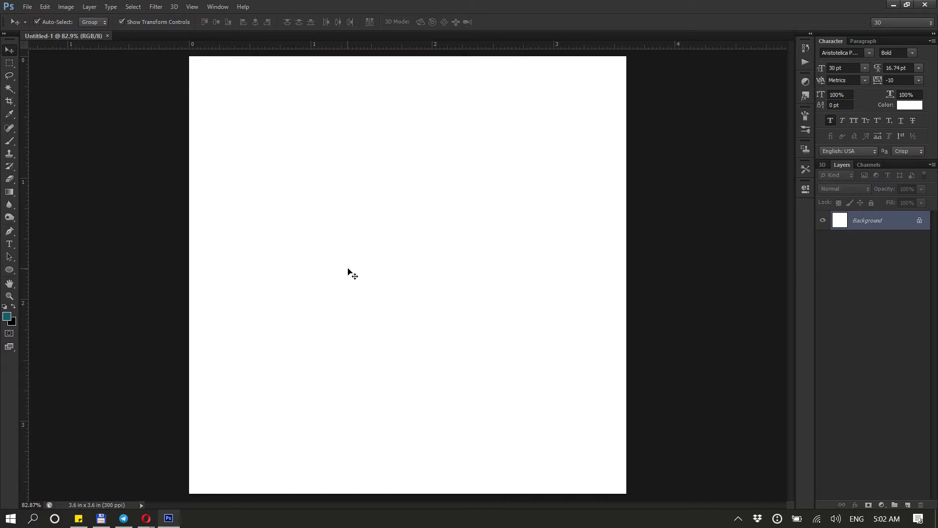
drag(350, 269, 105, 223)
click(10, 192)
right_click(11, 192)
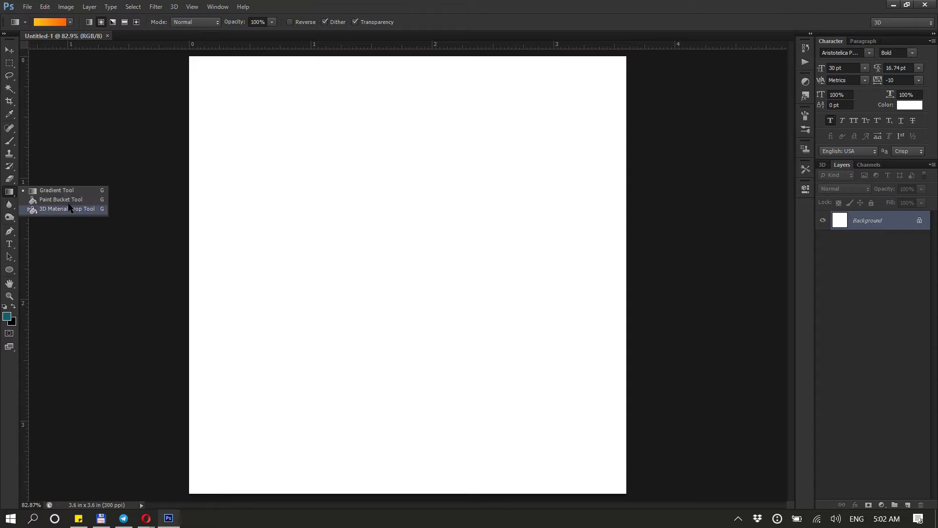
click(58, 201)
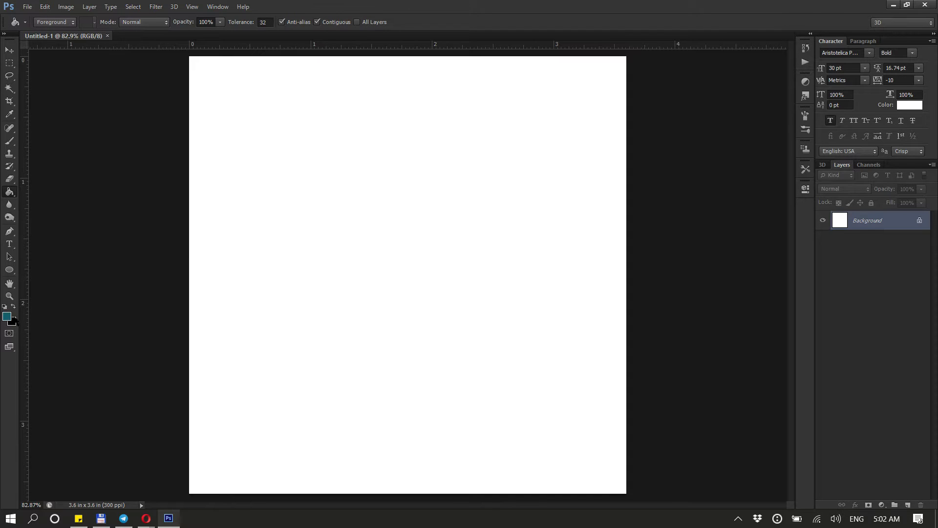
right_click(11, 192)
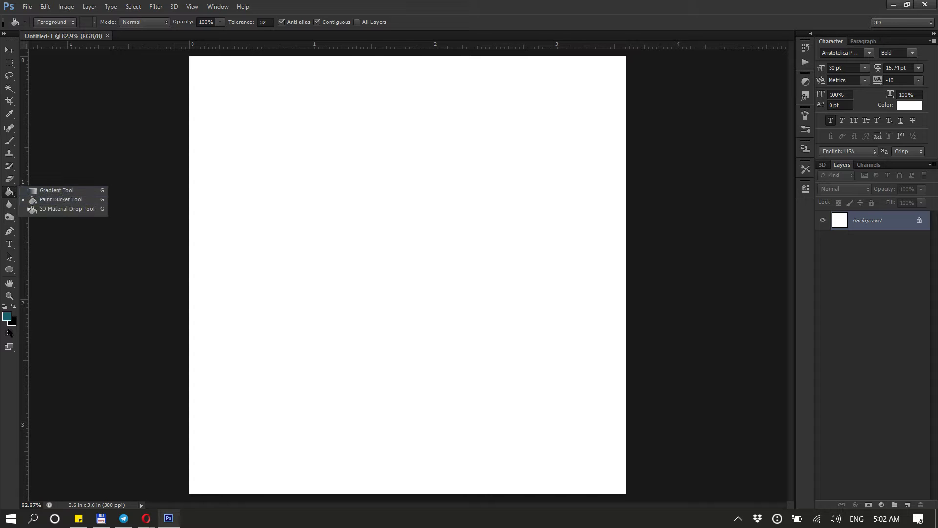
click(7, 316)
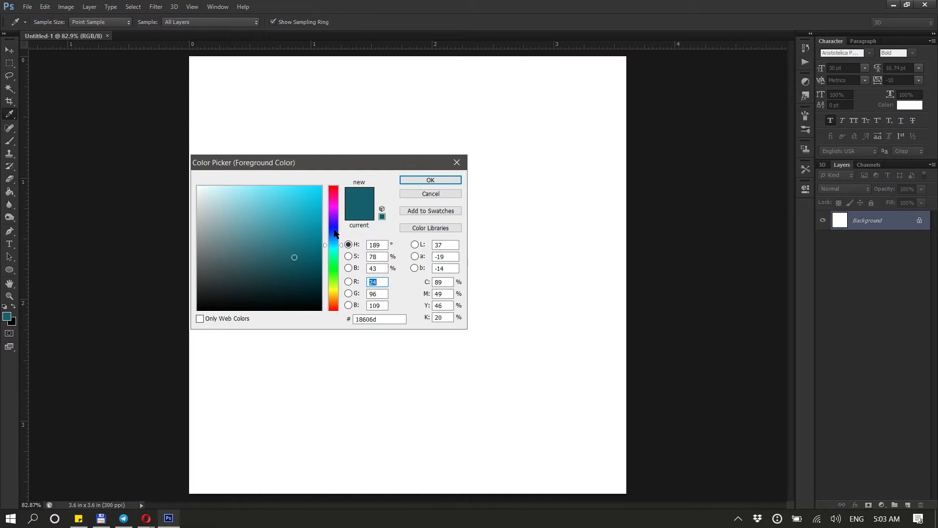
click(334, 211)
click(419, 181)
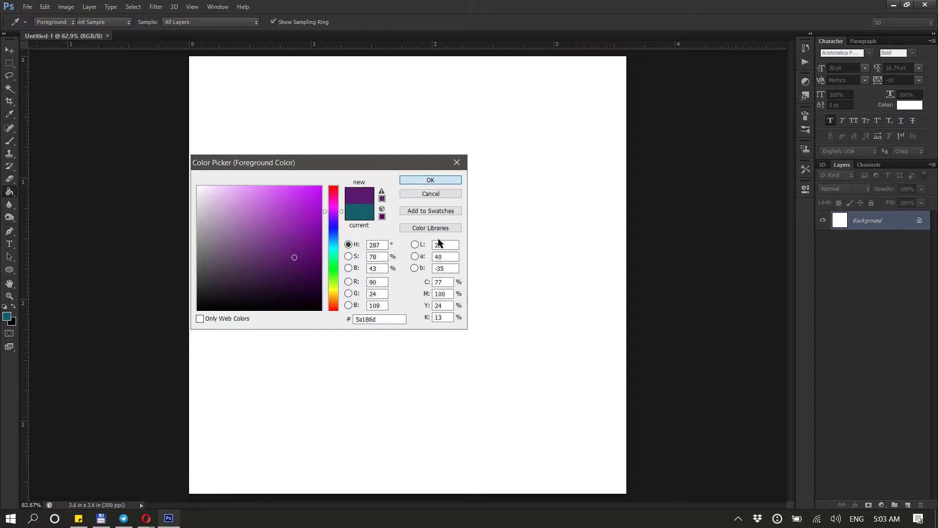
click(454, 255)
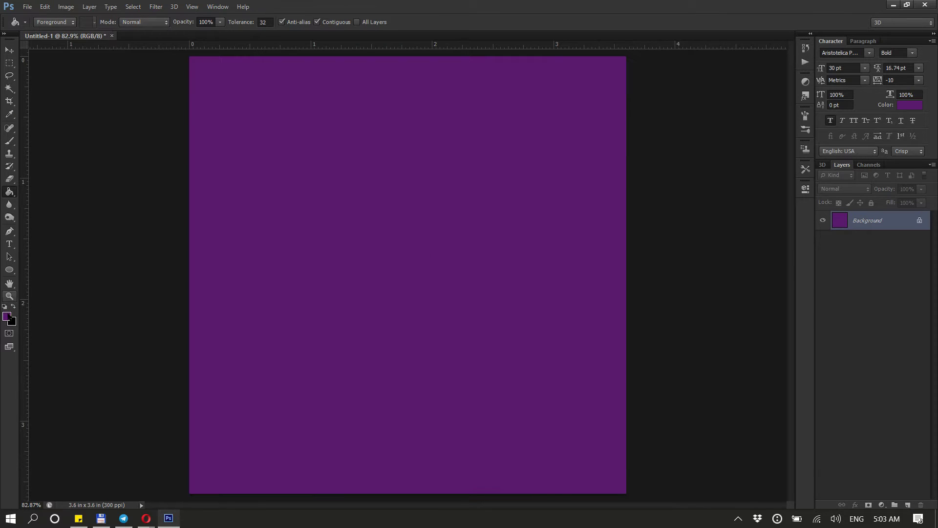
Set the foreground colour to green 67d30f and fill the canvas with it
click(7, 316)
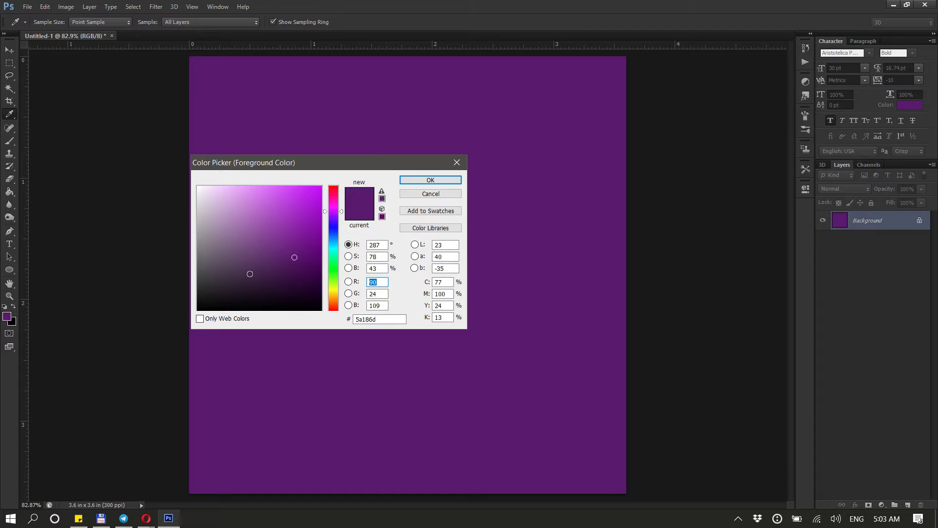
click(333, 279)
click(312, 207)
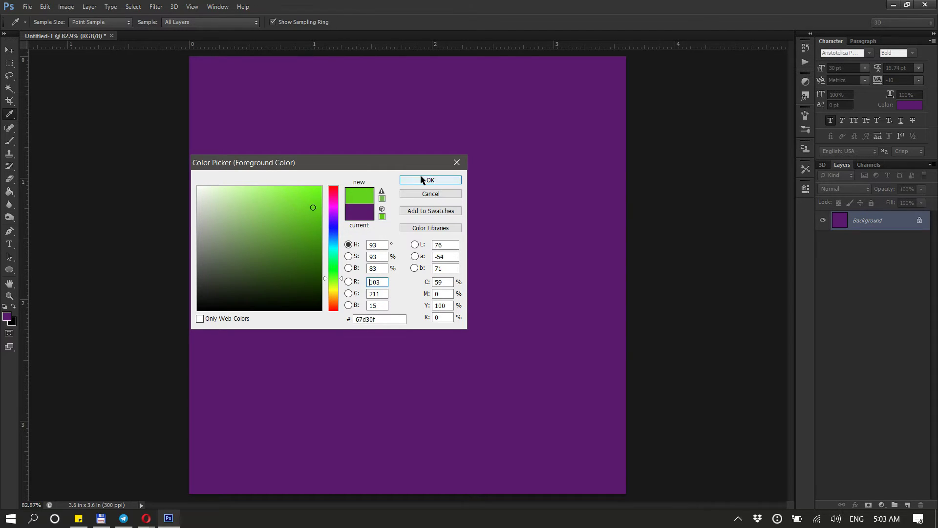
key(Return)
click(458, 223)
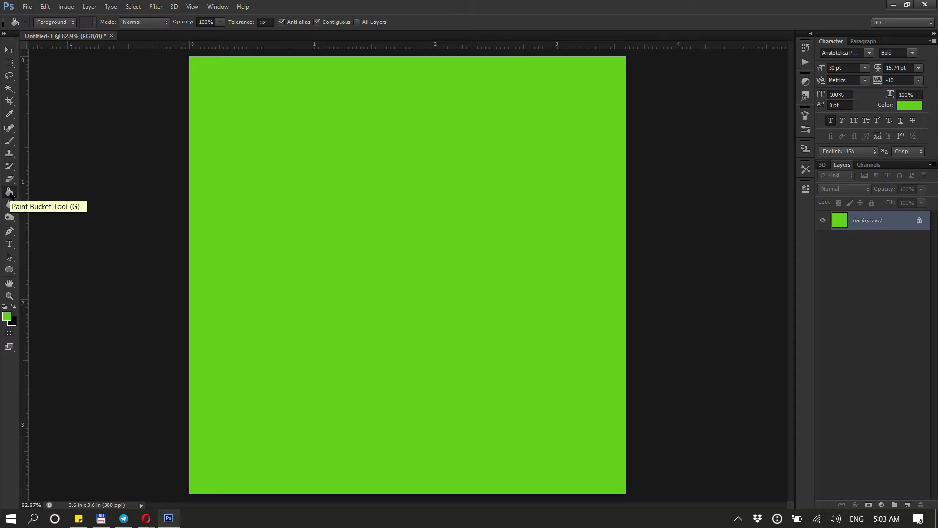
Switch to the Gradient tool, open the Gradient Editor and load the Lime Green preset
right_click(10, 193)
click(69, 188)
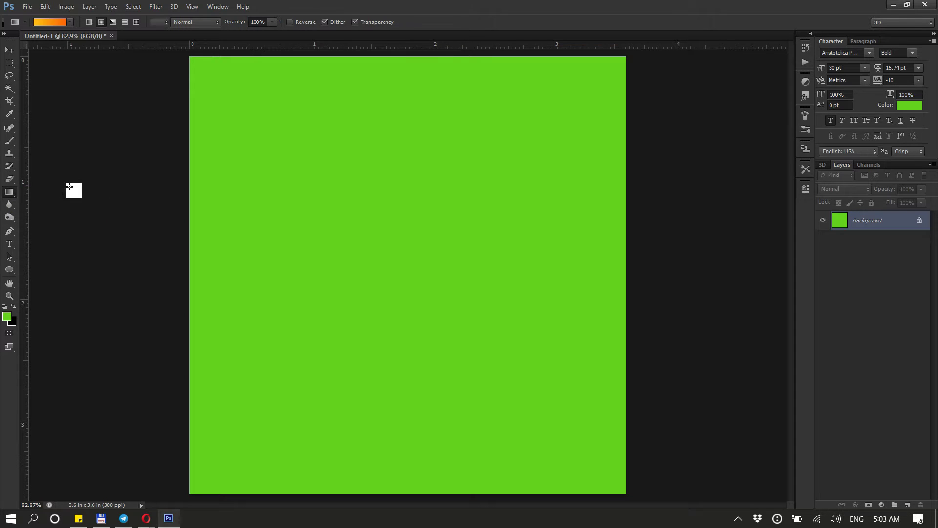
click(61, 23)
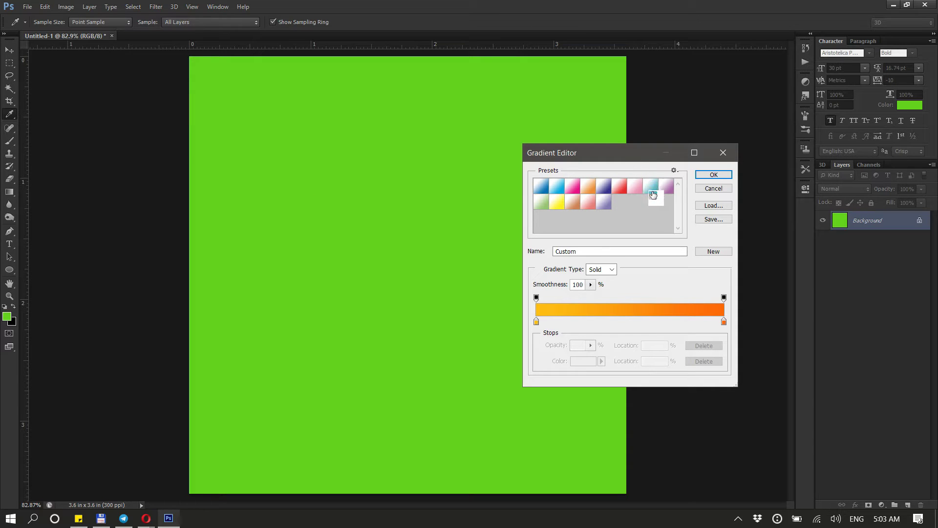
click(665, 188)
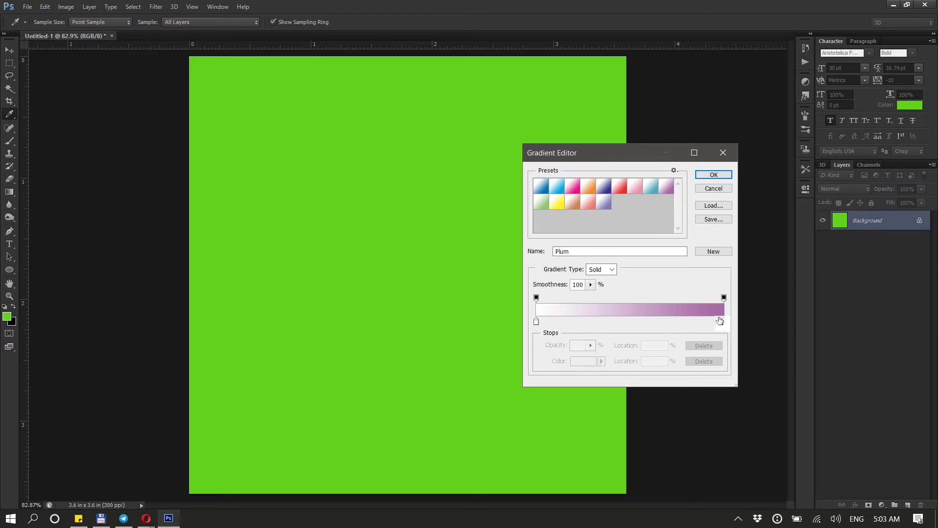
click(541, 202)
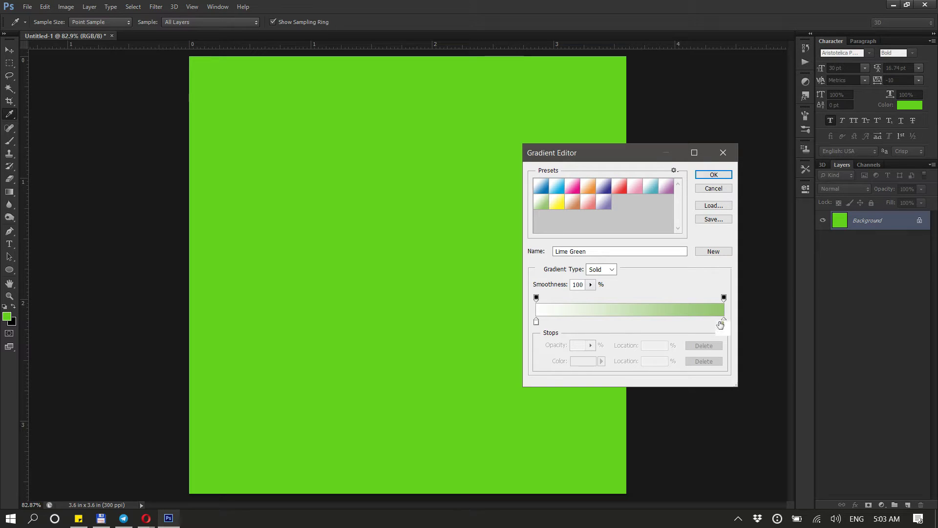
Set the gradient's left colour stop to red ff0000
click(536, 322)
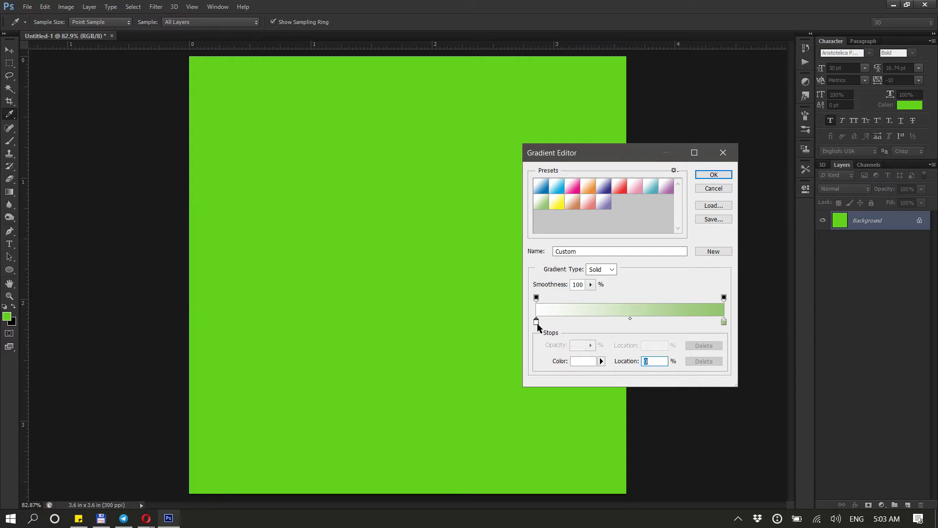
click(578, 366)
drag(308, 212, 344, 179)
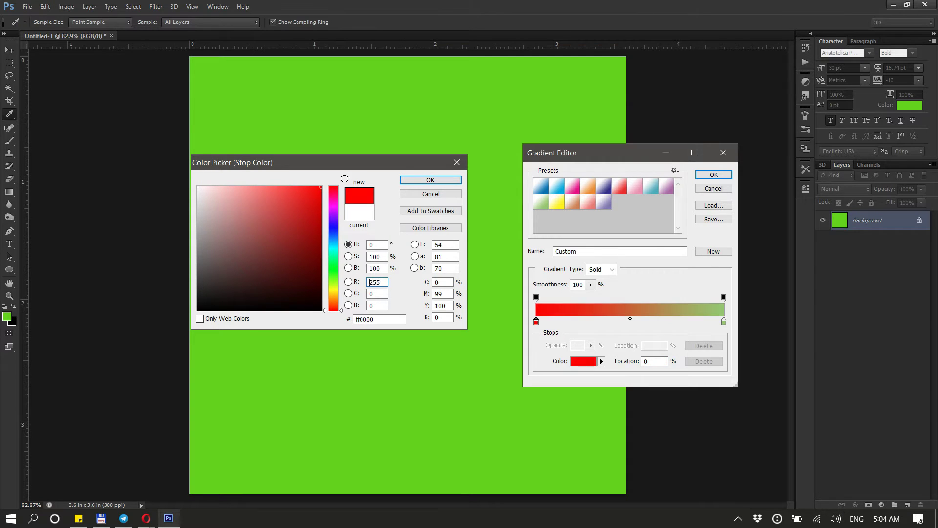
click(420, 181)
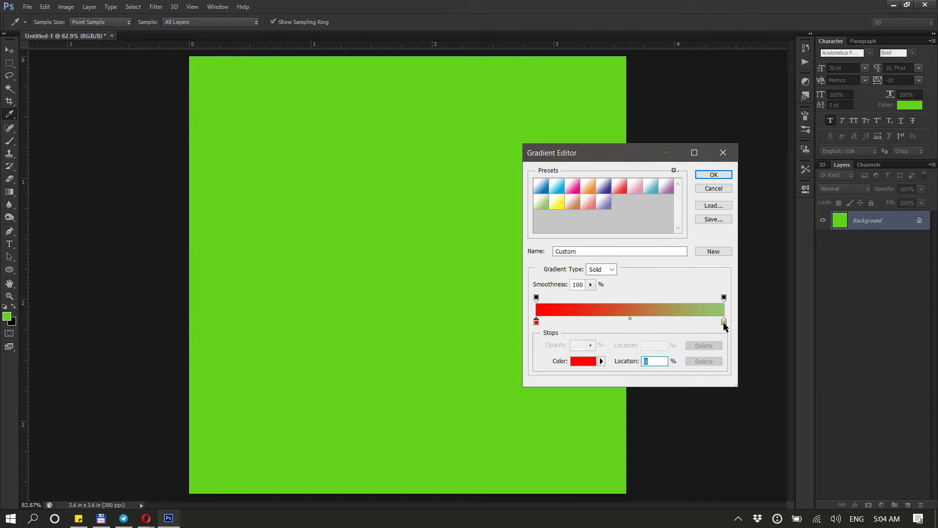
Set the gradient's right colour stop to orange ff9c00 and confirm the Gradient Editor
click(723, 322)
click(591, 367)
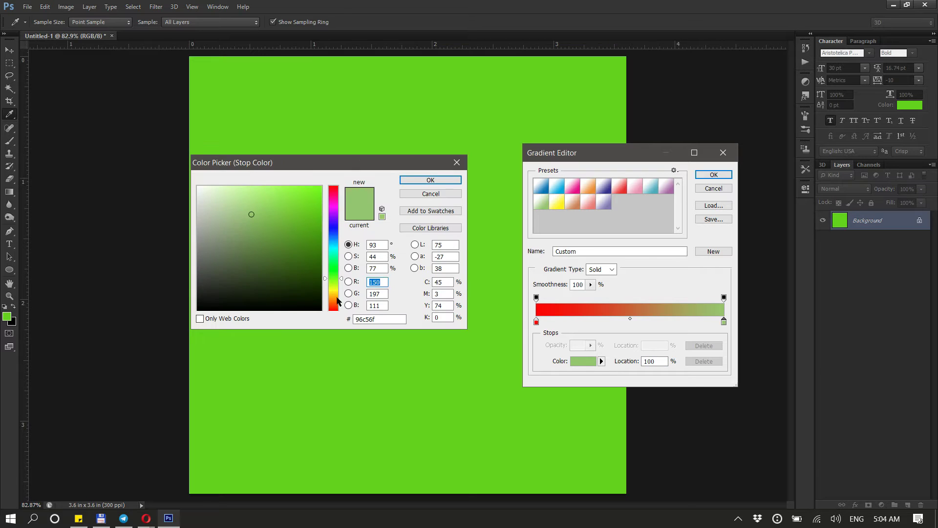
click(338, 298)
drag(315, 223, 345, 183)
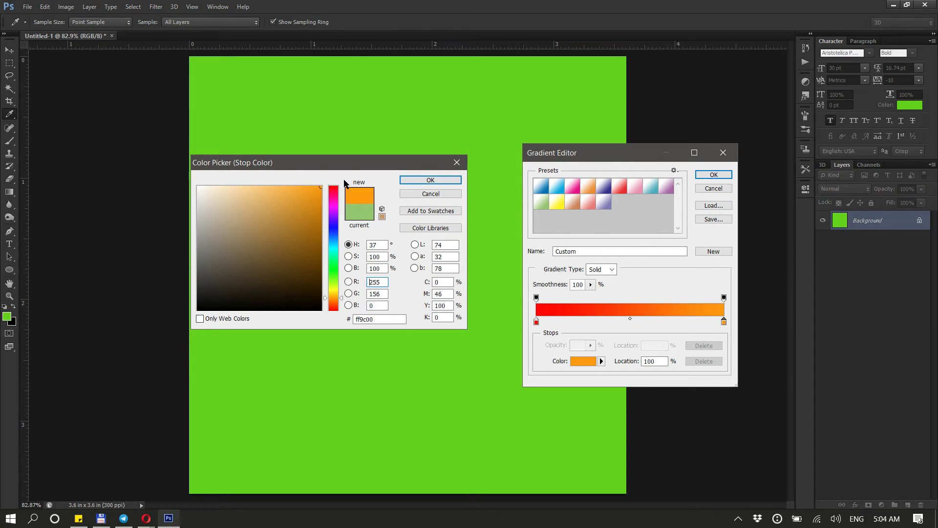
click(429, 180)
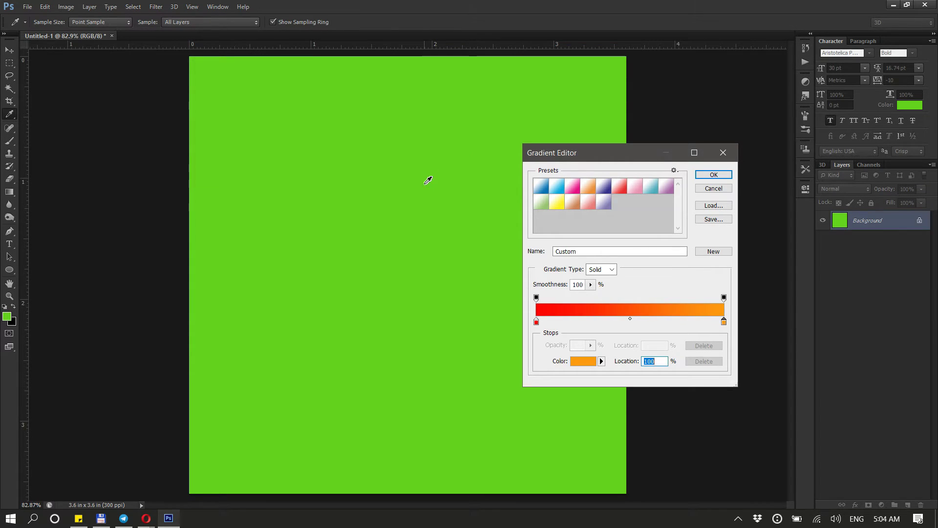
click(714, 175)
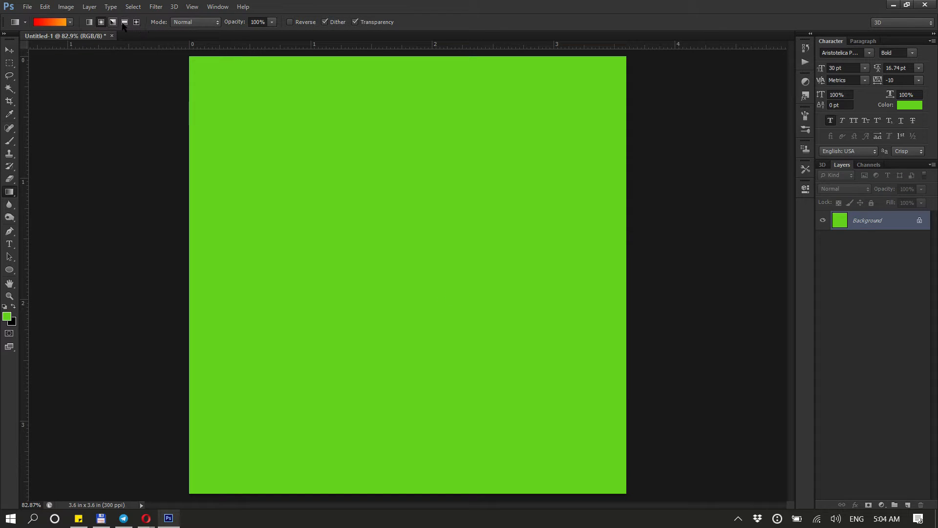
Fill the canvas with a linear gradient dragged from the bottom-left to the top-right corner
click(89, 22)
drag(246, 442, 662, 83)
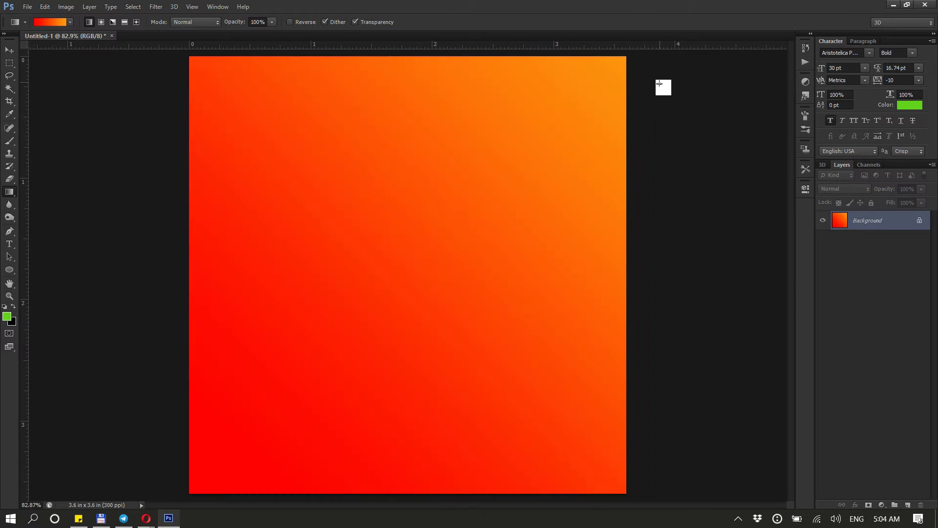
Switch to a radial gradient and fill the canvas from its centre upward
scroll(500, 213, down, 3)
click(101, 22)
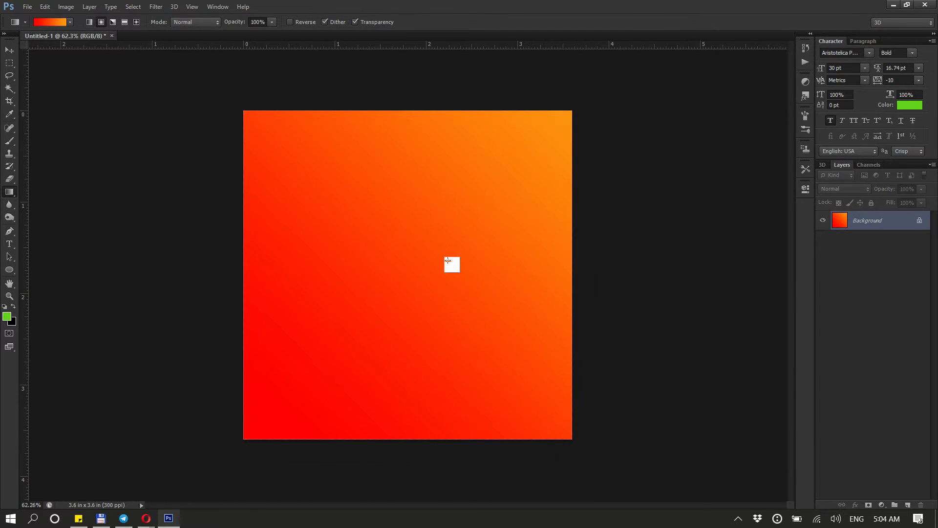
drag(416, 285, 419, 88)
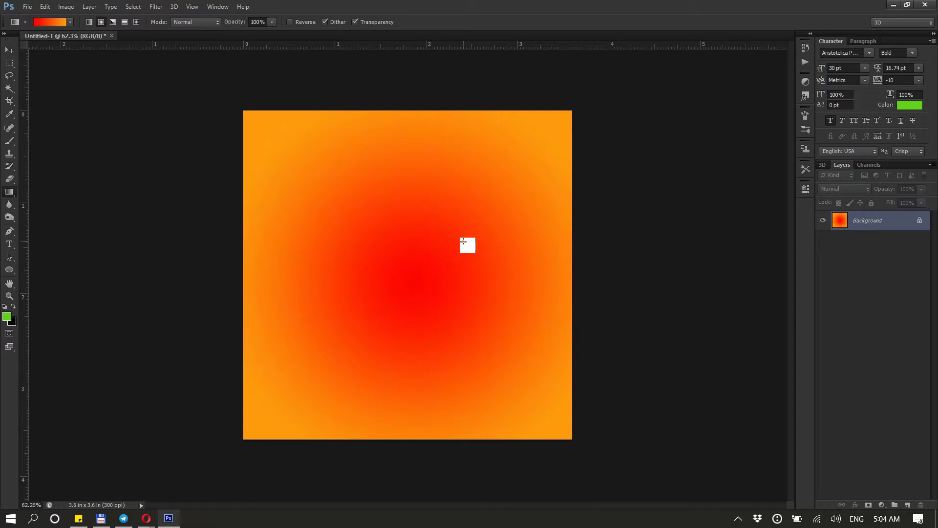
Switch to a diamond gradient and fill the canvas from its centre toward the bottom-right
click(137, 23)
drag(411, 272, 611, 466)
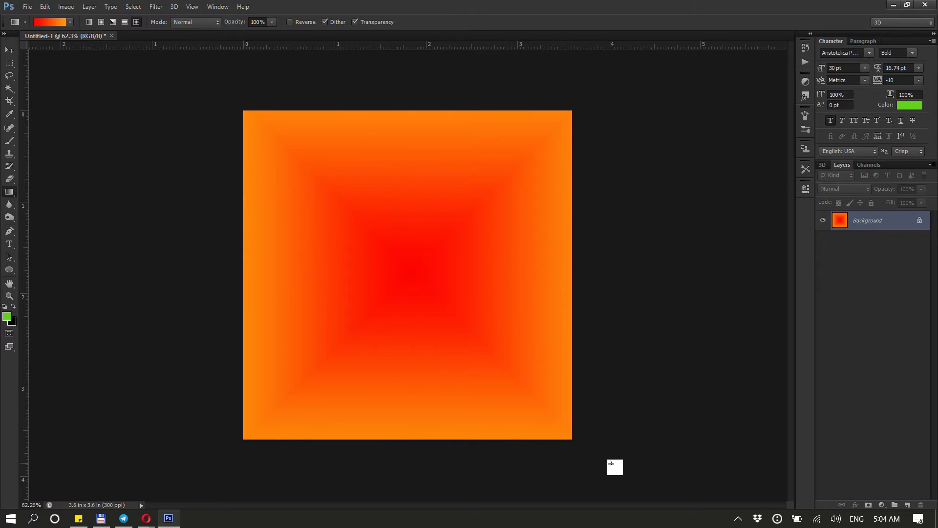
Switch back to a radial gradient, enable Reverse, and refill the canvas from its centre toward the top edge
click(102, 23)
click(290, 22)
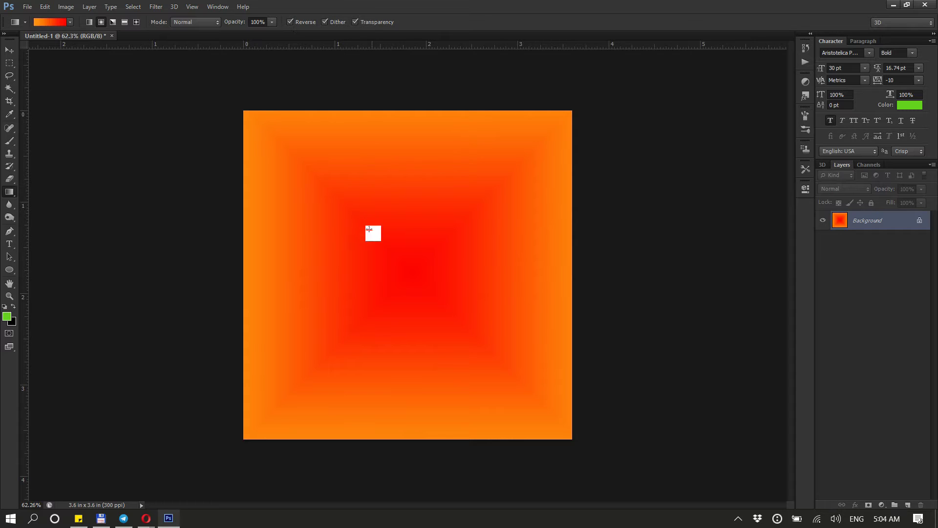
drag(409, 285, 465, 126)
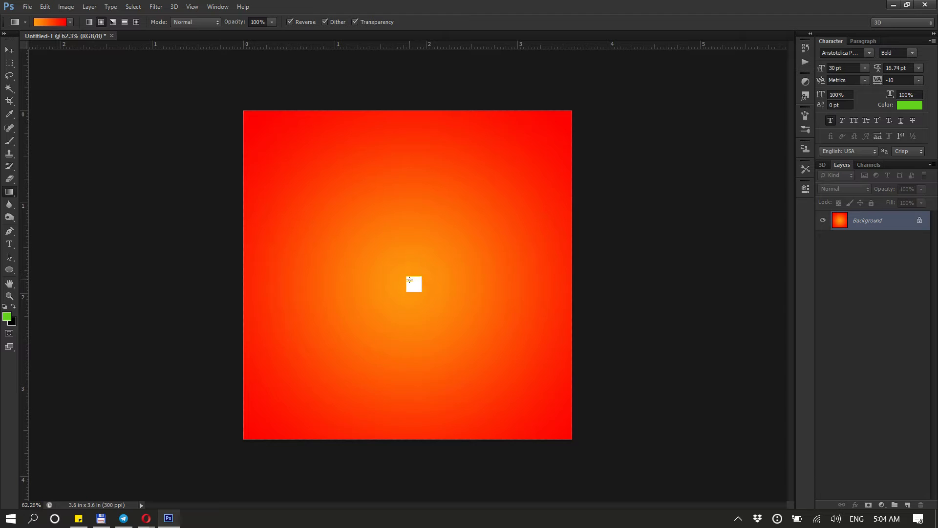
drag(409, 279, 428, 104)
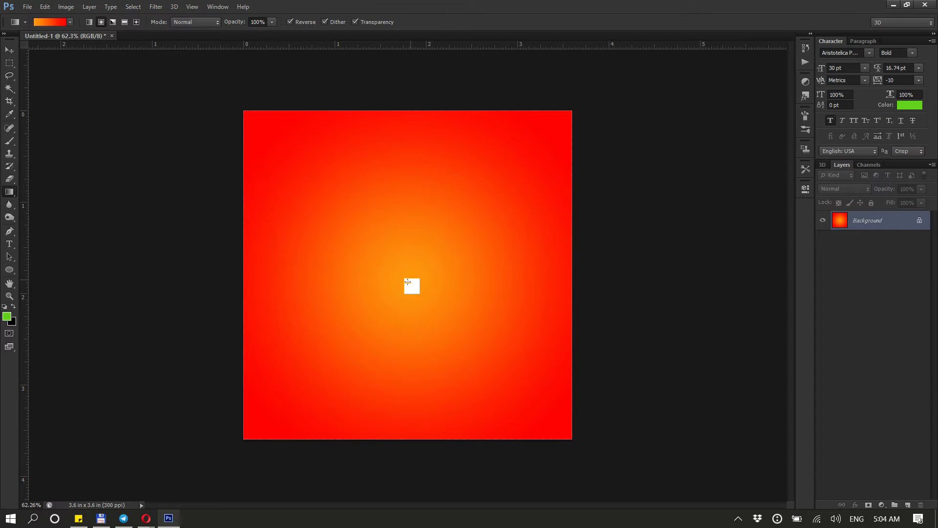
drag(411, 285, 449, 56)
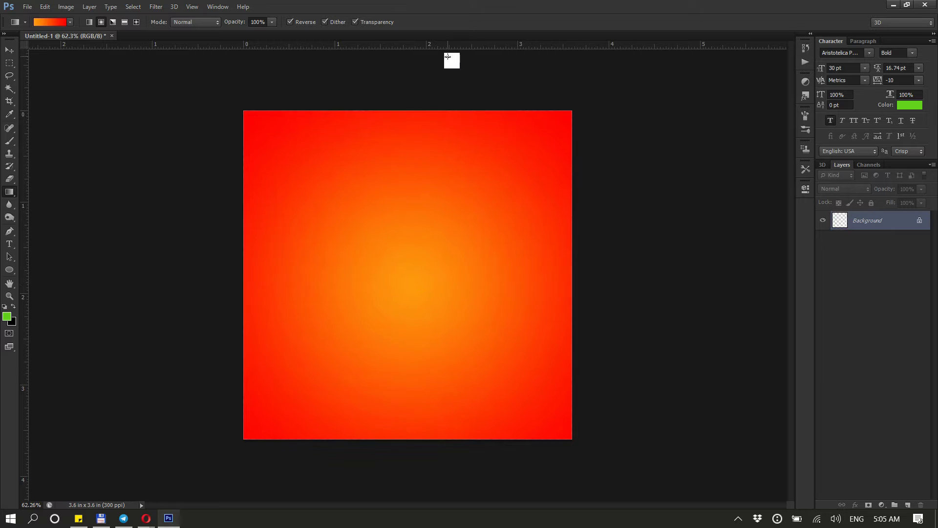
drag(410, 271, 446, 63)
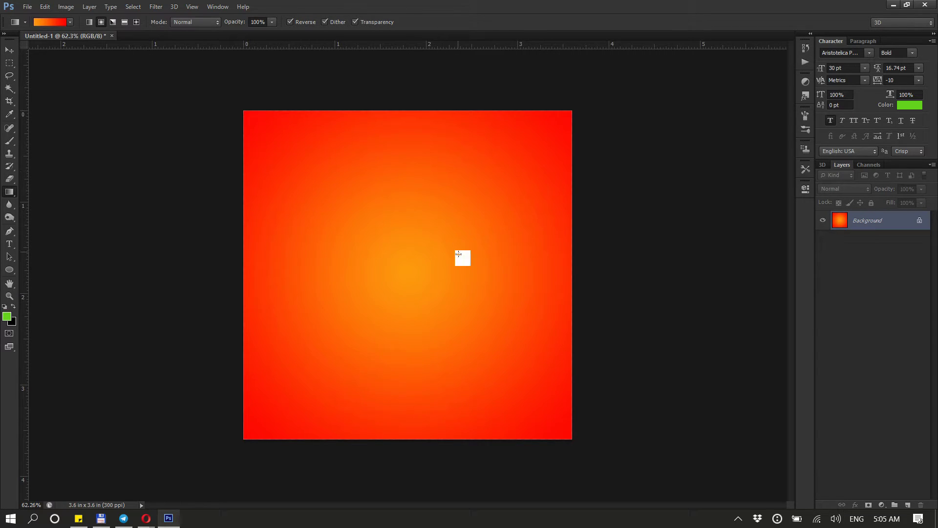
scroll(462, 255, down, 1)
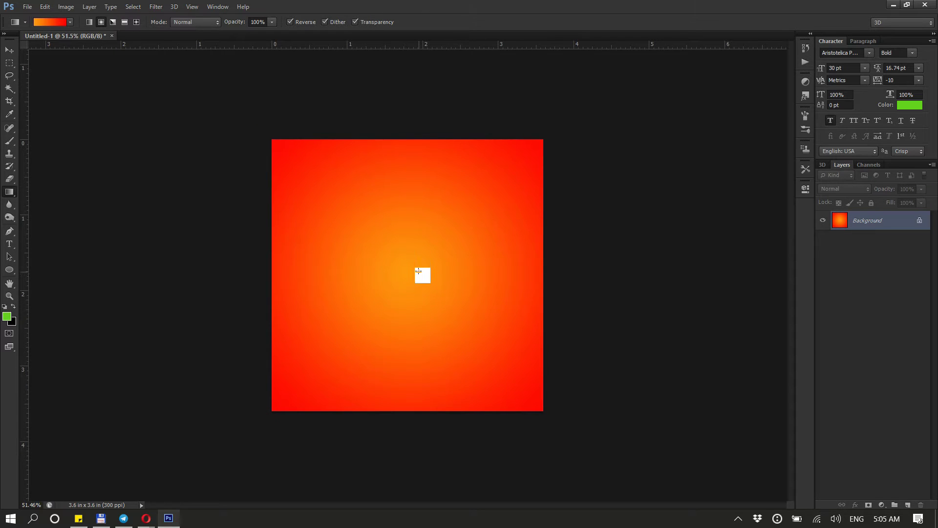
scroll(418, 271, up, 1)
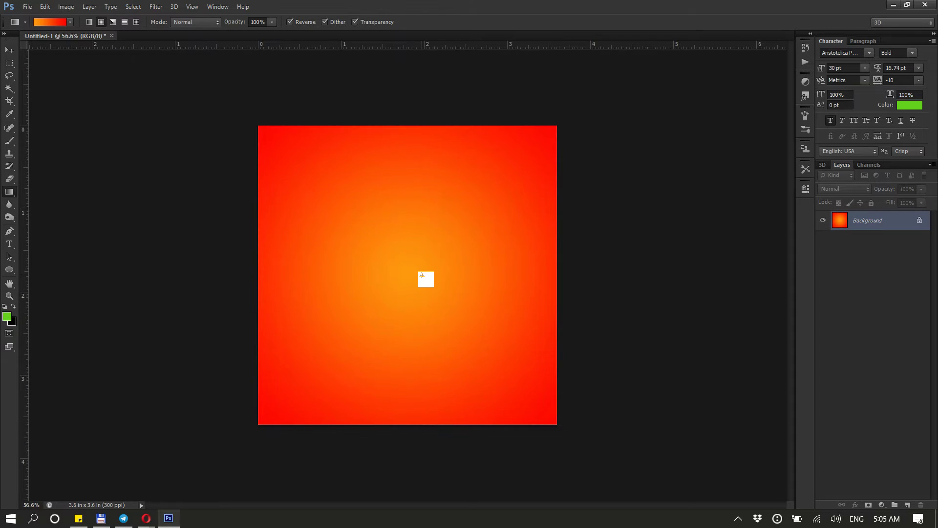
scroll(423, 275, up, 2)
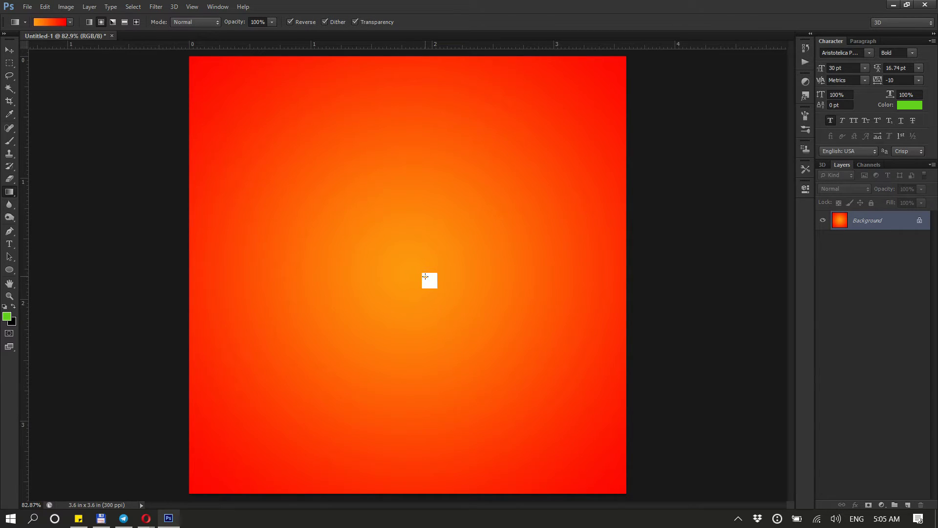
Switch to the Opera browser and search Pexels for hamburger photos
click(147, 519)
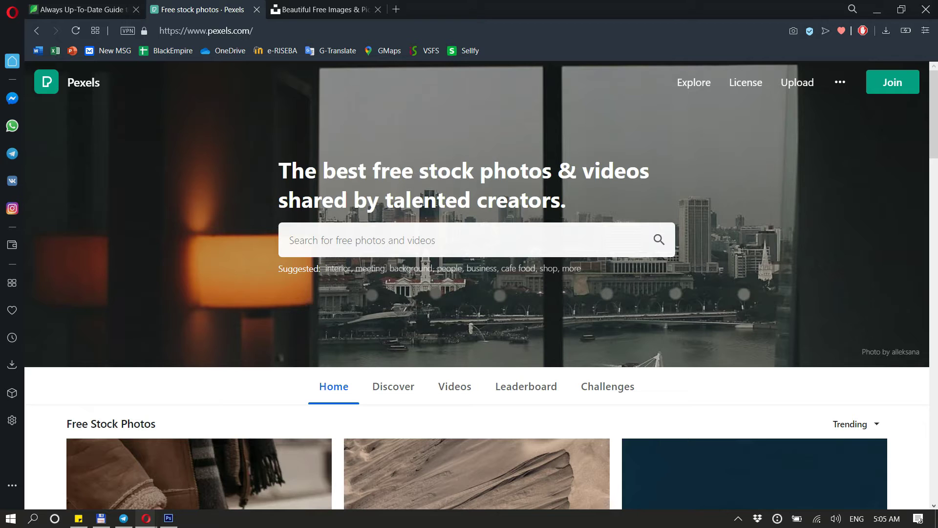
click(349, 241)
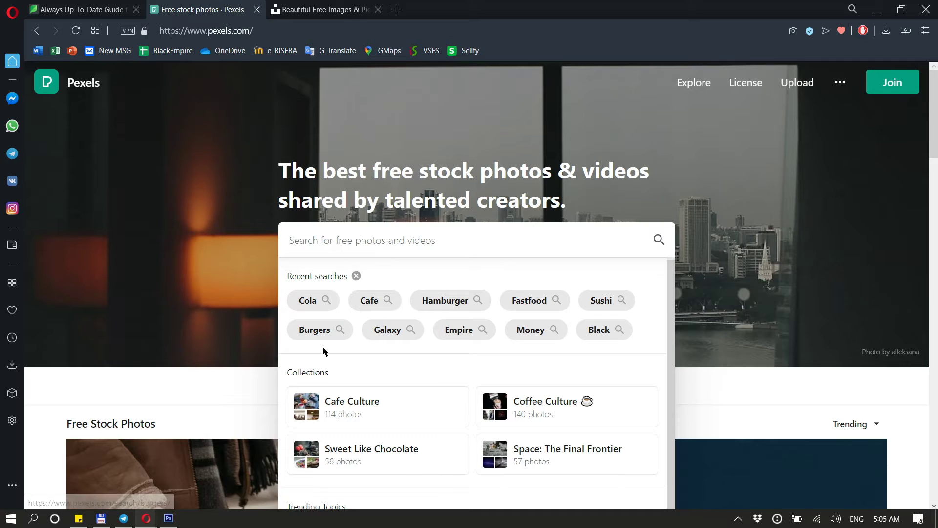
click(444, 302)
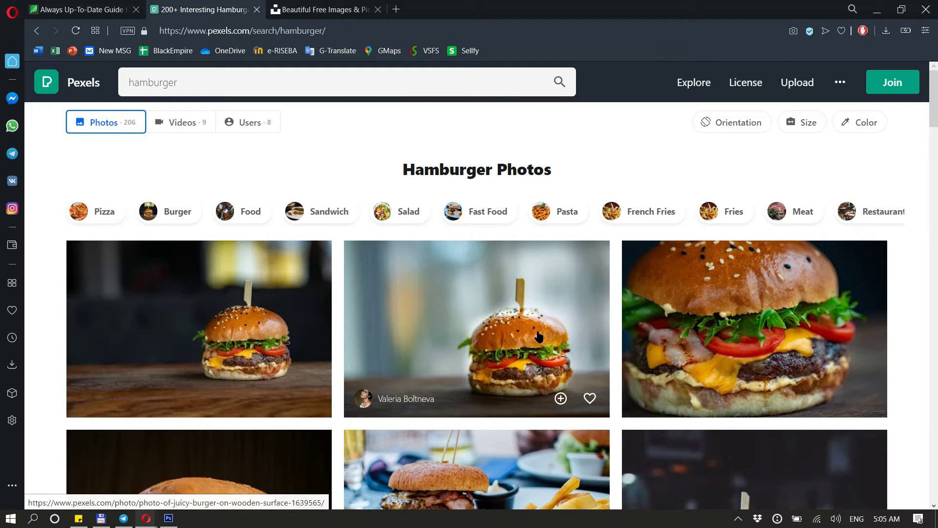
Open the juicy burger on wooden surface photo and download it to the Desktop
click(546, 350)
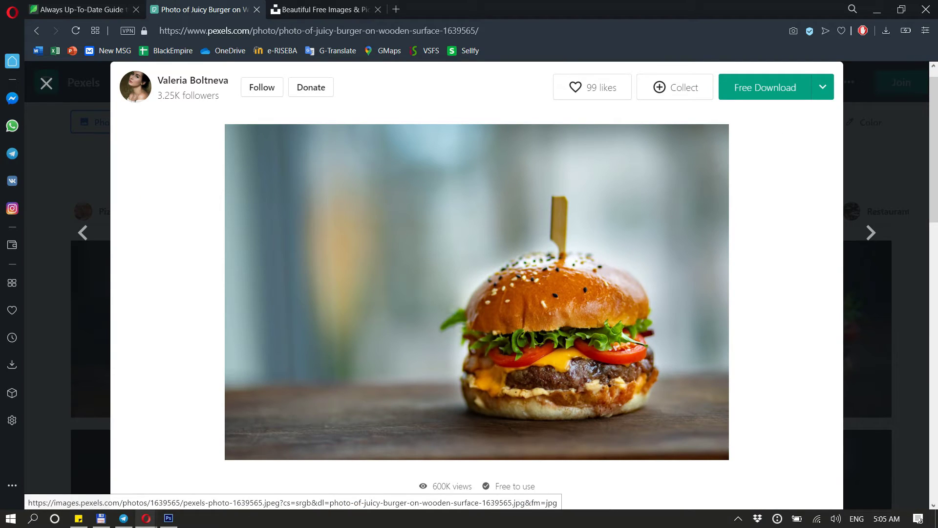
click(768, 89)
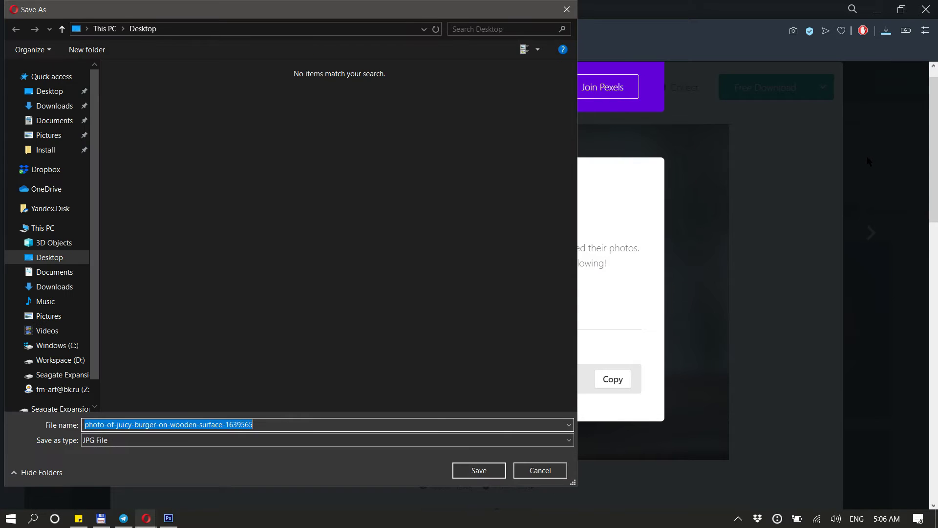
click(73, 91)
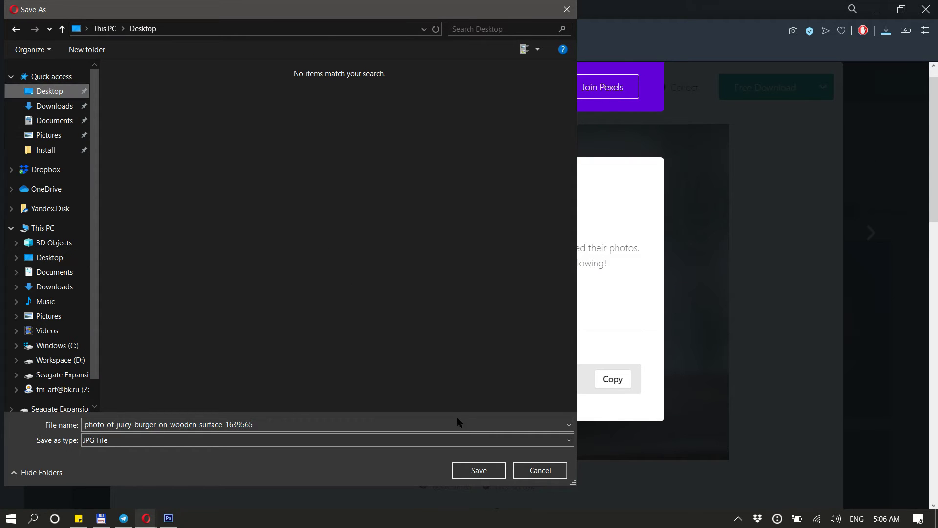
click(475, 472)
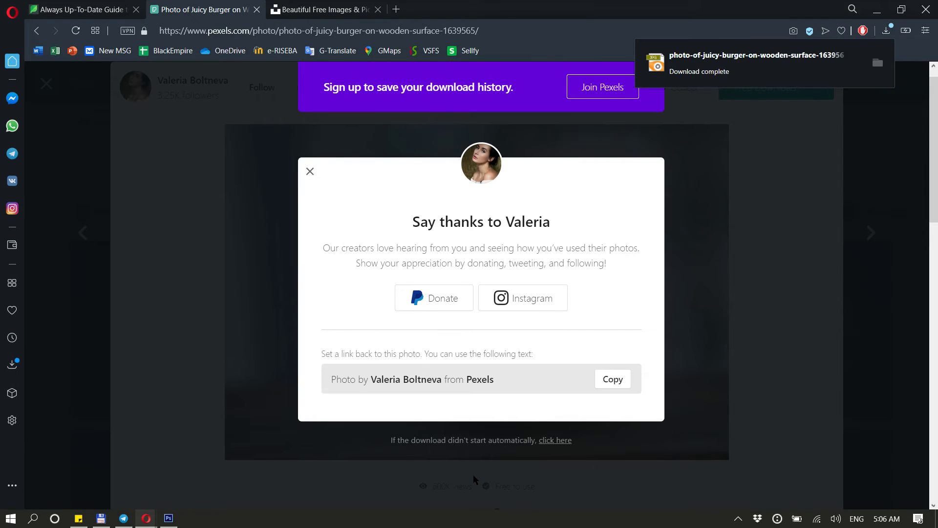
Open the downloaded burger photo in Photoshop by dragging it in from the desktop
key(super+d)
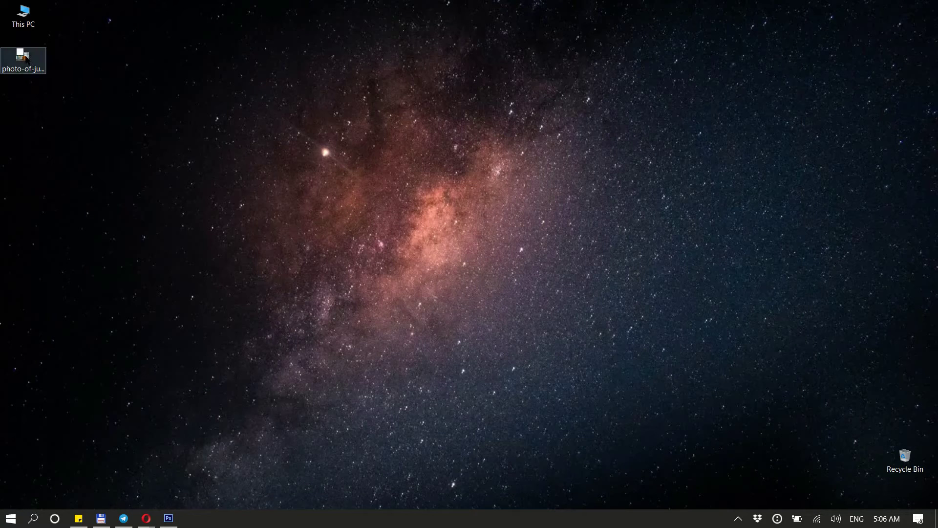
drag(26, 57, 313, 265)
key(alt+Tab)
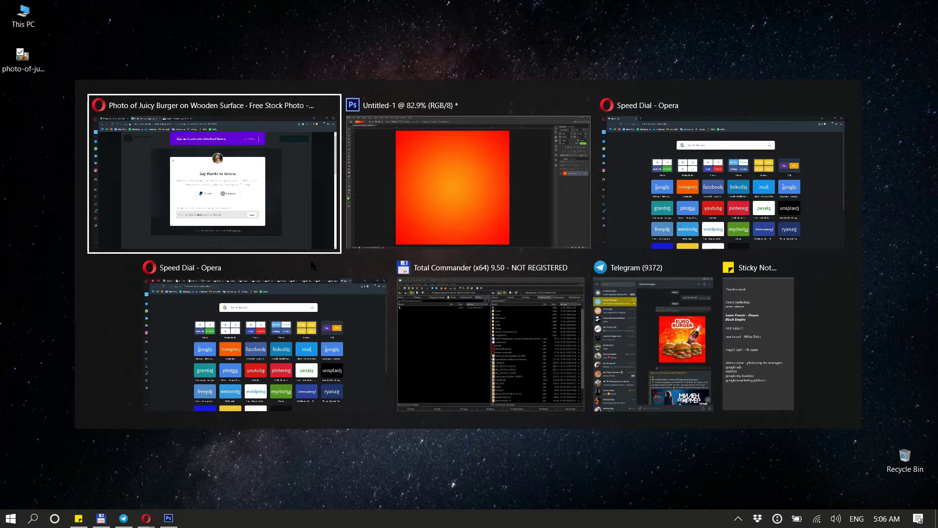
key(alt+Tab)
drag(215, 47, 163, 35)
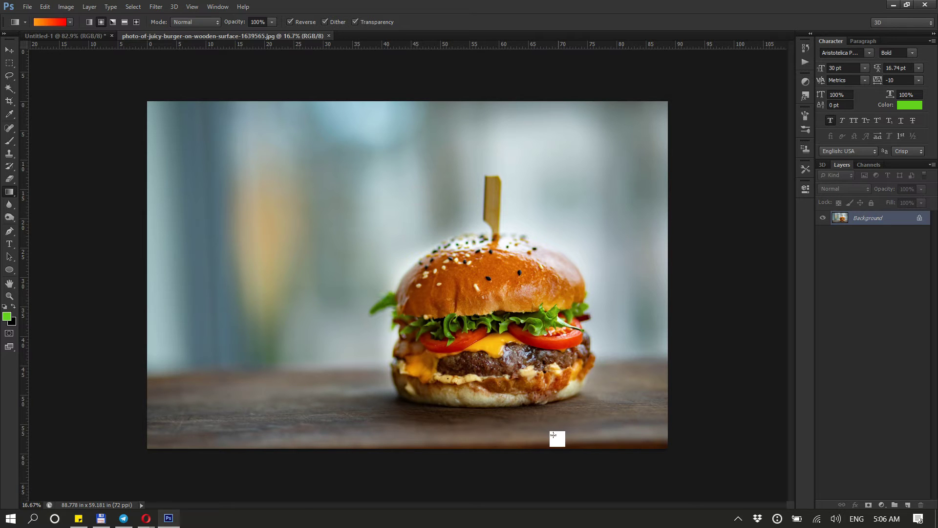
Select the Pen tool and start tracing a path along the burger's bottom bun and lower left side
scroll(555, 434, up, 5)
scroll(560, 409, down, 4)
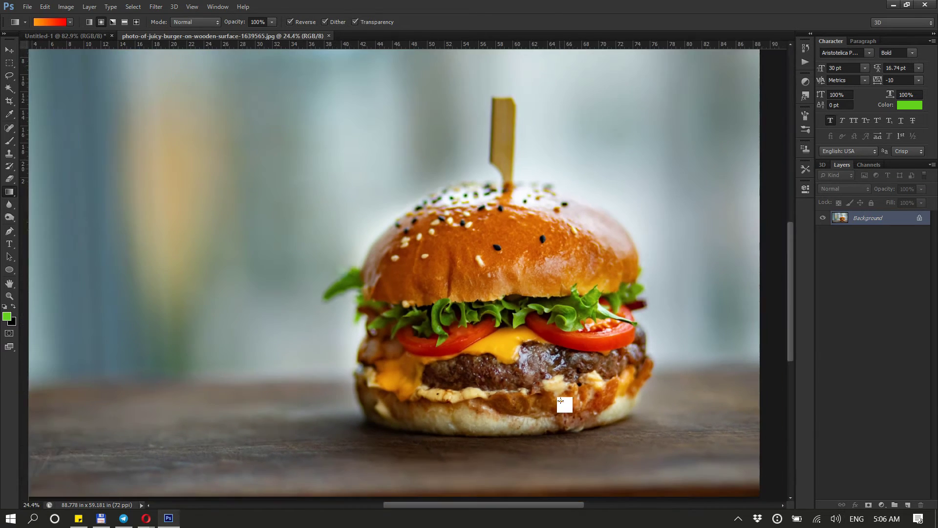
scroll(568, 427, up, 4)
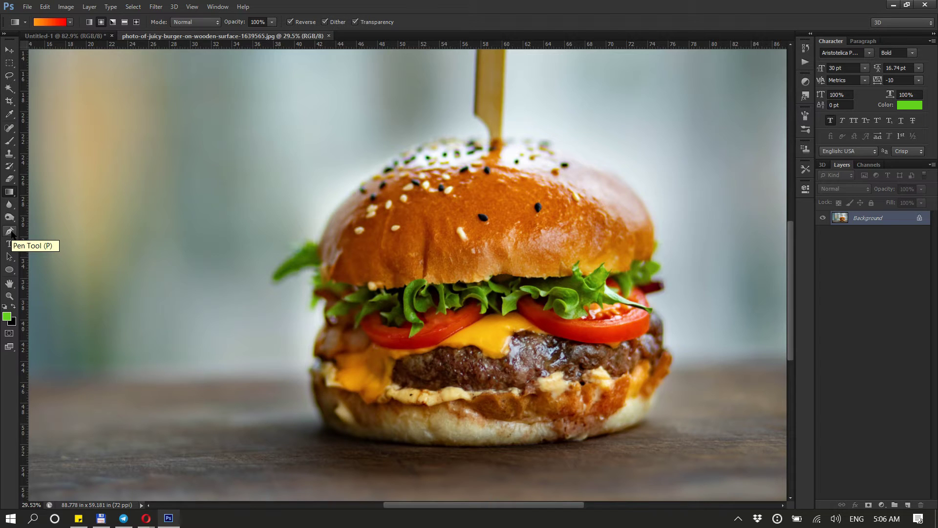
click(11, 232)
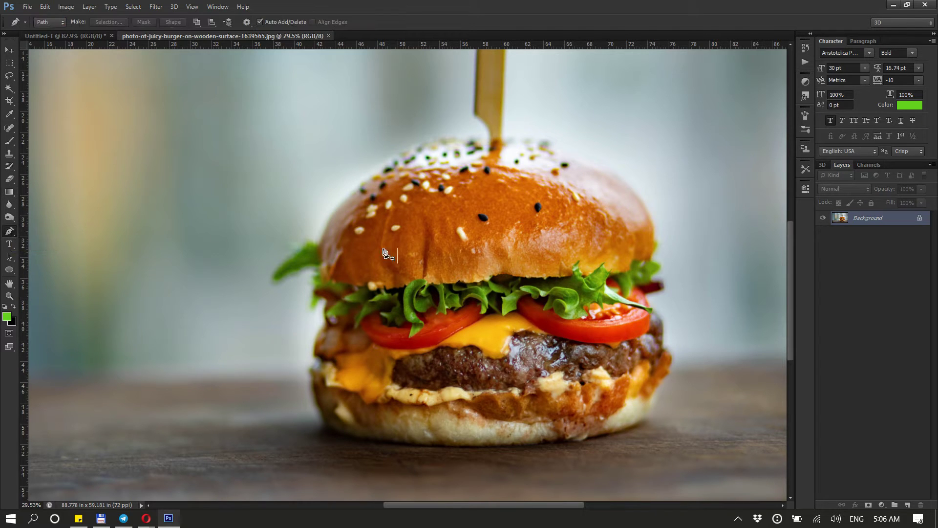
scroll(656, 371, up, 1)
scroll(637, 482, up, 2)
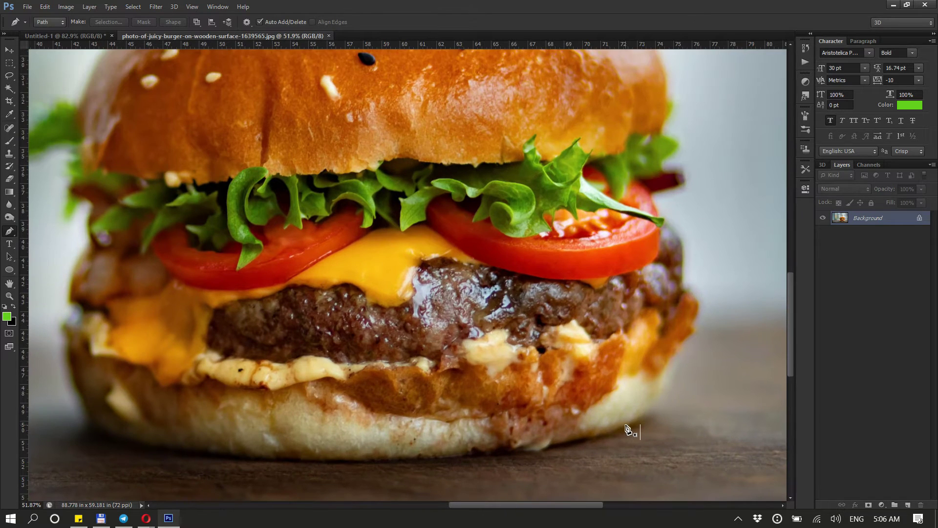
click(625, 424)
drag(569, 441, 504, 450)
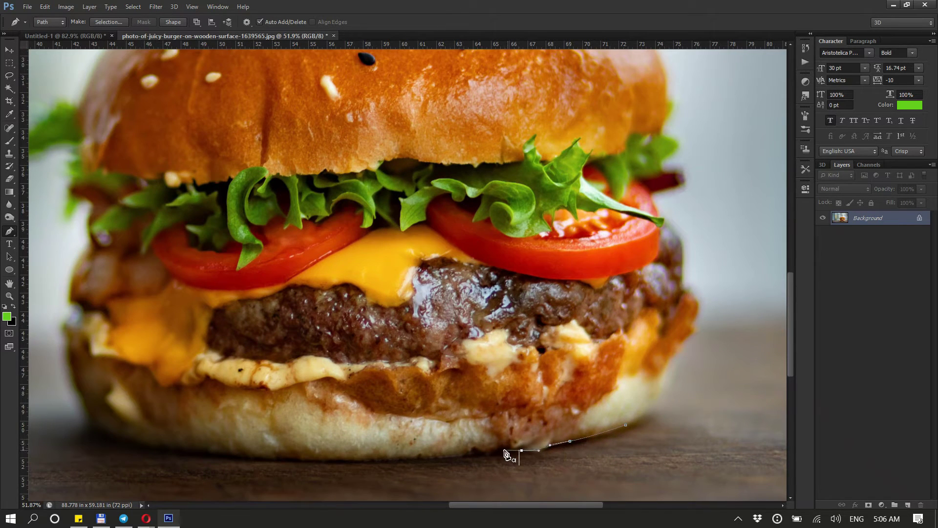
drag(424, 455, 381, 456)
drag(199, 447, 159, 435)
drag(81, 410, 71, 373)
drag(66, 339, 85, 253)
Continue the pen path up the burger's left side past the lettuce to the top bun
click(74, 317)
click(89, 243)
click(91, 228)
click(91, 217)
click(90, 204)
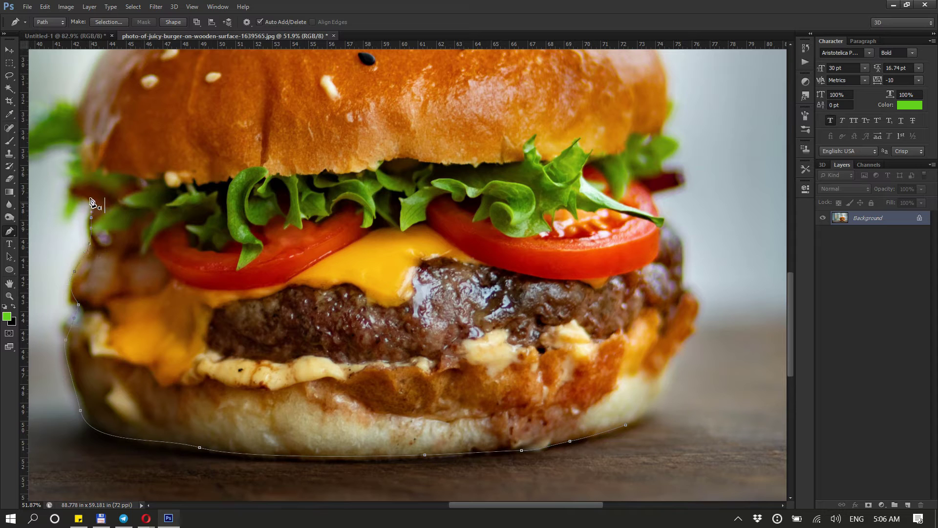
click(87, 195)
drag(74, 188, 73, 185)
click(74, 173)
drag(80, 151, 80, 144)
alt+scroll(156, 361, down, 7)
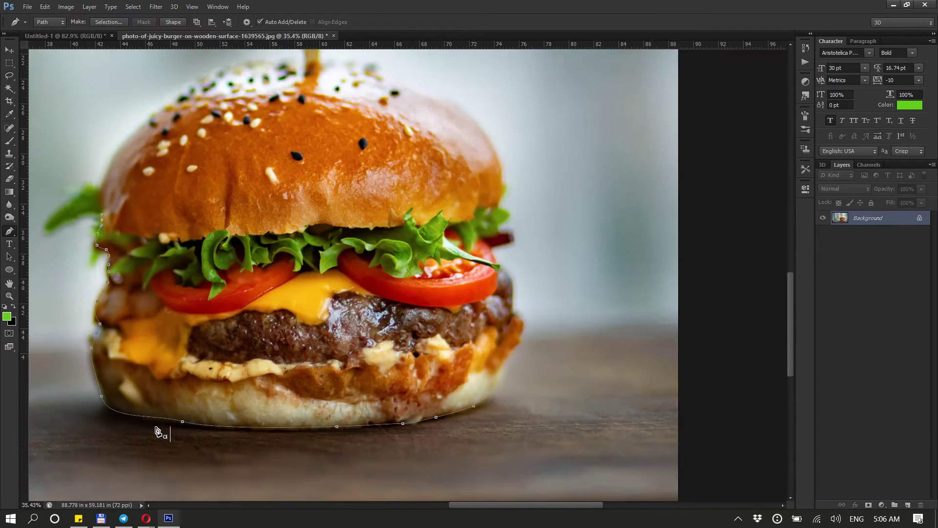
alt+scroll(106, 225, up, 4)
alt+scroll(108, 224, up, 2)
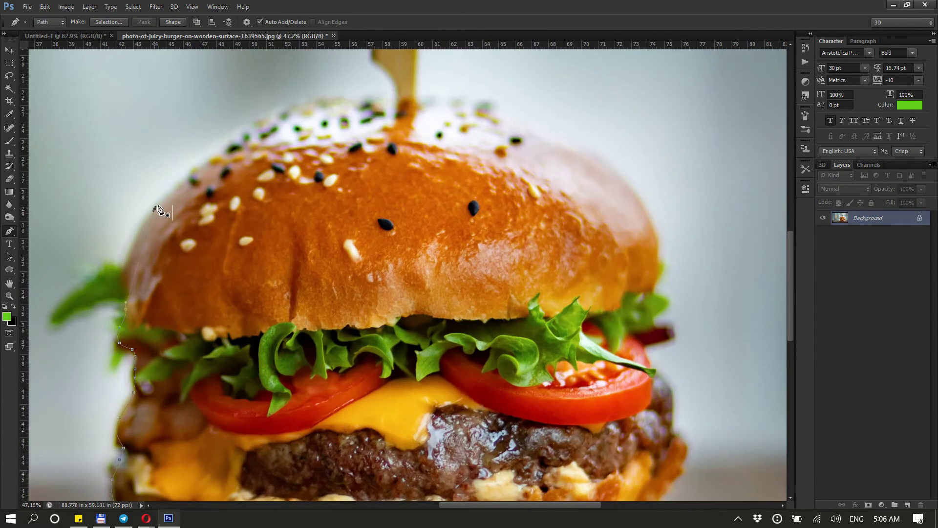
Continue the pen path over the top bun from its left edge across to the right side
drag(143, 210, 164, 186)
drag(242, 128, 280, 109)
drag(345, 93, 370, 92)
click(392, 95)
drag(459, 102, 502, 119)
drag(583, 156, 628, 188)
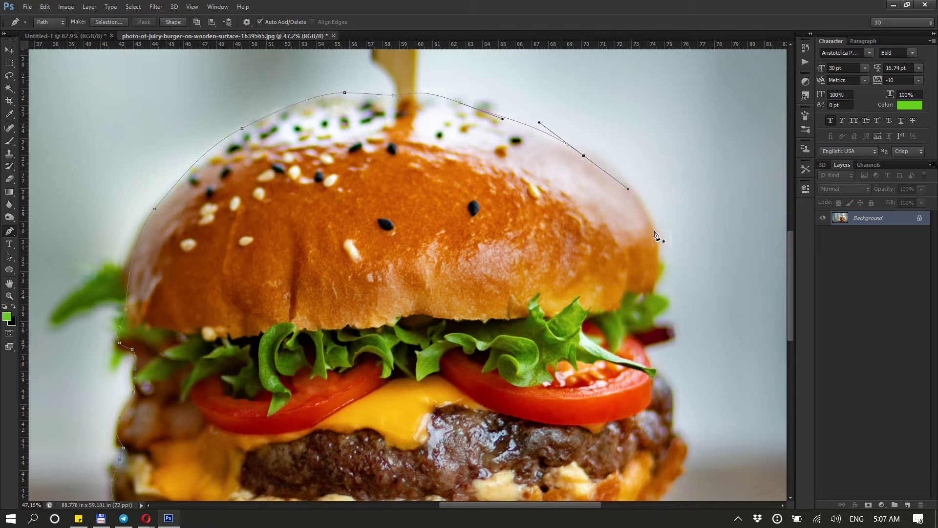
Extend the path down the burger's right side past the bun edge and lettuce
drag(659, 247, 659, 270)
click(659, 281)
click(657, 293)
drag(661, 306, 647, 355)
click(655, 322)
click(665, 329)
click(660, 339)
click(652, 343)
click(647, 347)
scroll(506, 226, down, 4)
scroll(684, 373, up, 2)
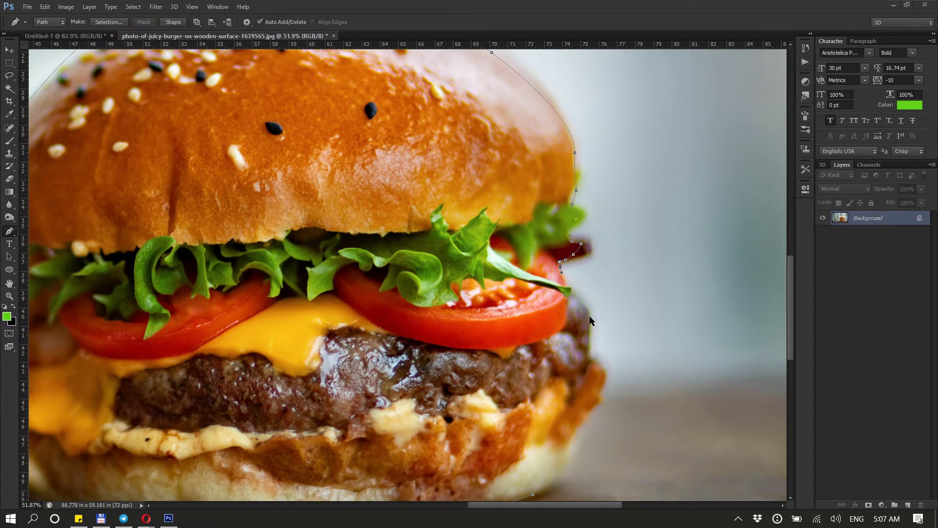
Trace the rest of the right side and along the bottom bun back to the start, closing the path
click(589, 316)
drag(588, 323, 589, 356)
drag(591, 401, 588, 419)
scroll(654, 311, down, 3)
scroll(654, 311, up, 3)
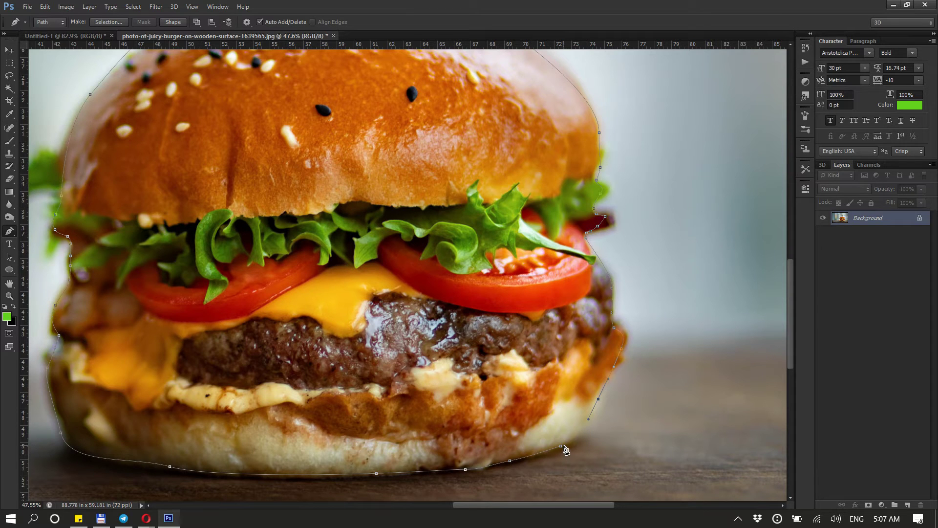
drag(562, 446, 548, 447)
scroll(603, 420, down, 3)
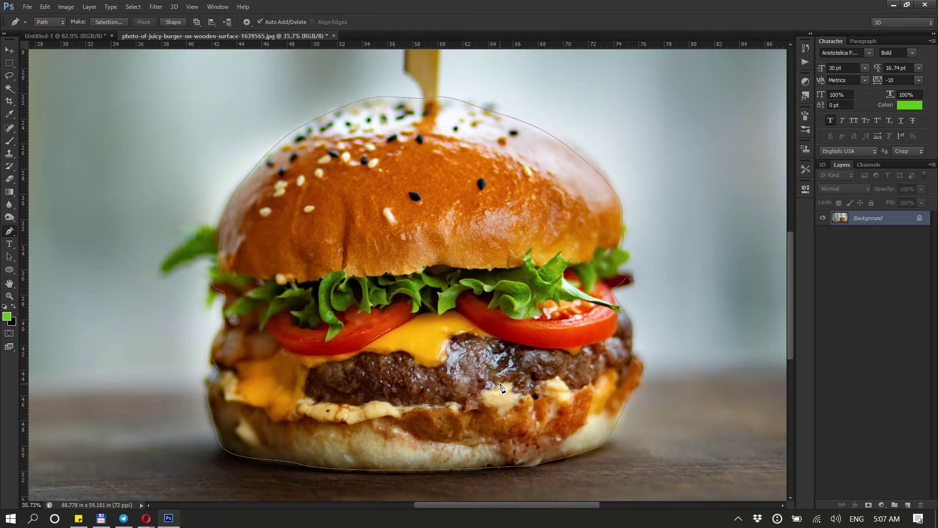
Turn the path into a selection, copy the burger onto a new layer and hide the background layer
key(ctrl+Return)
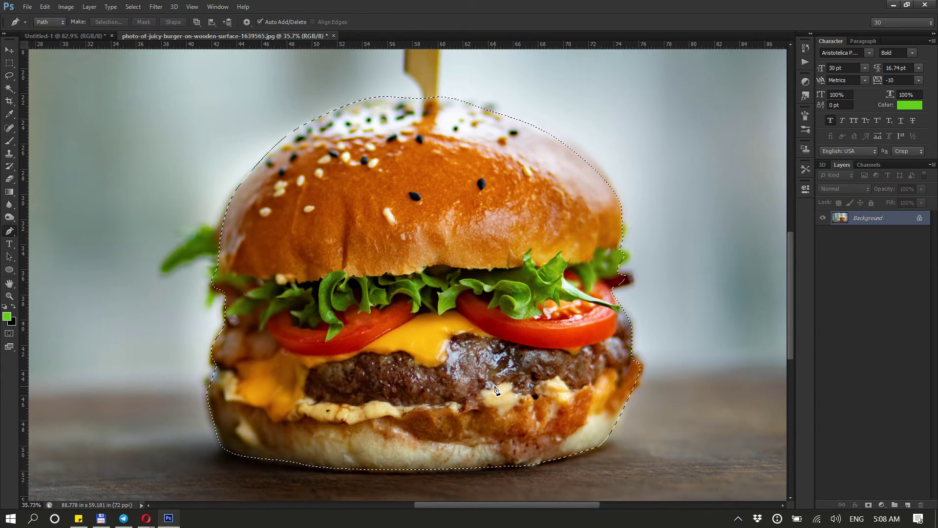
key(ctrl+j)
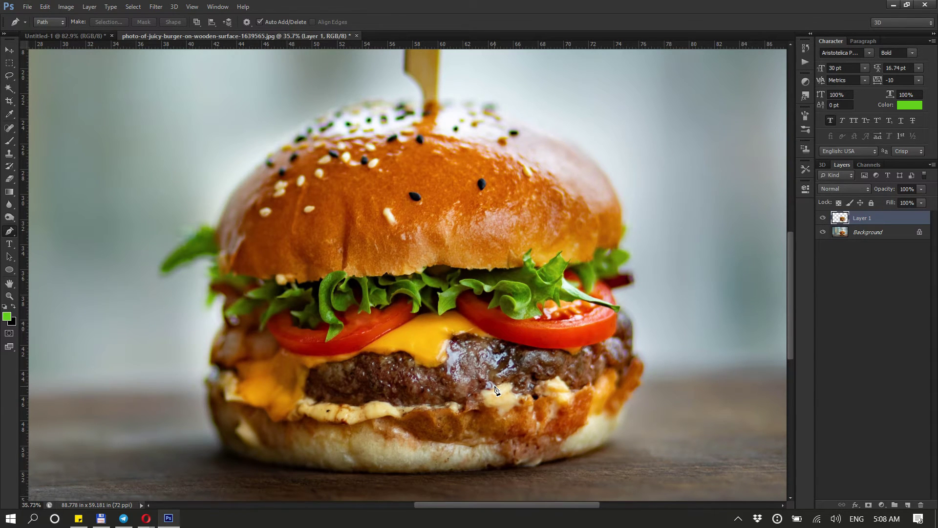
click(10, 50)
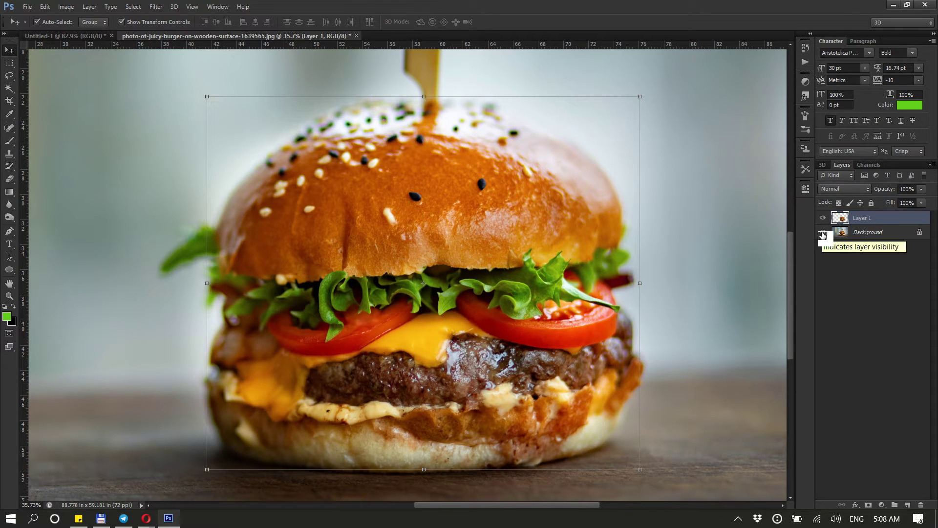
click(822, 233)
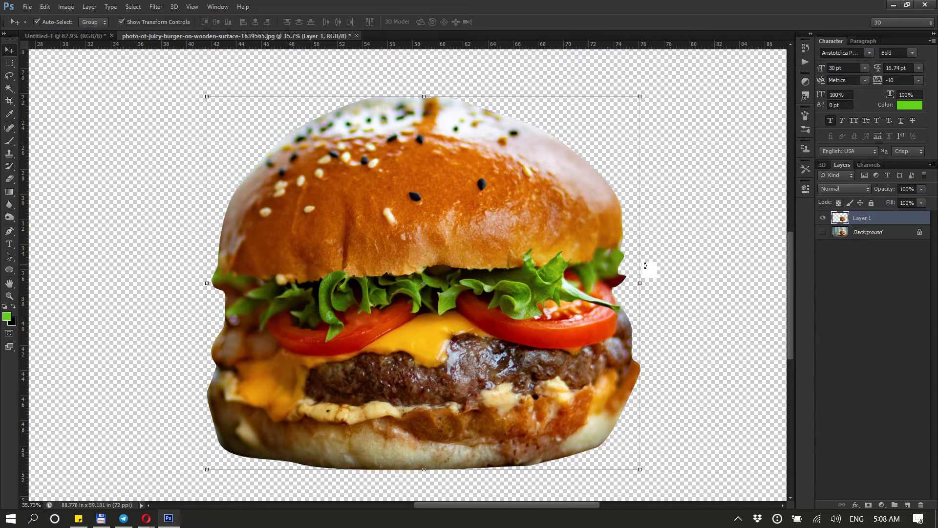
Drag the cut-out burger layer into the Untitled-1 post document
scroll(626, 274, down, 2)
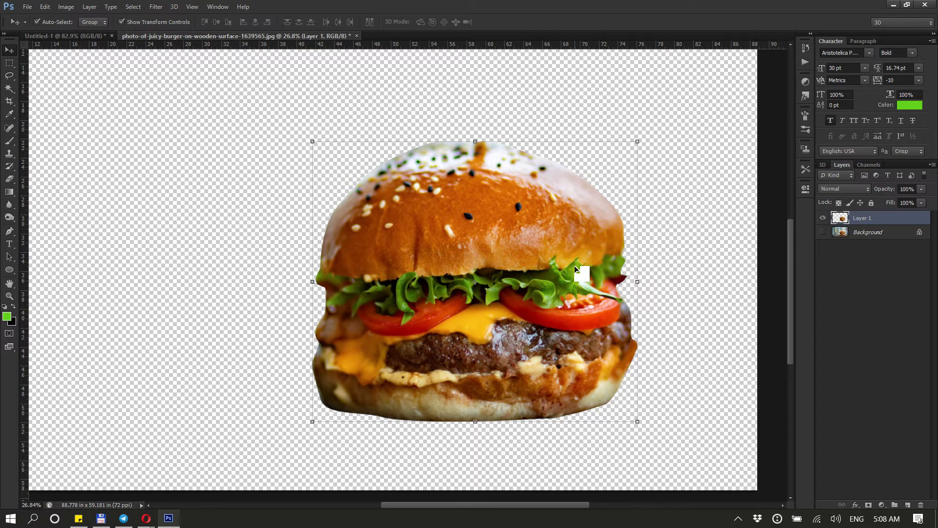
drag(573, 265, 492, 262)
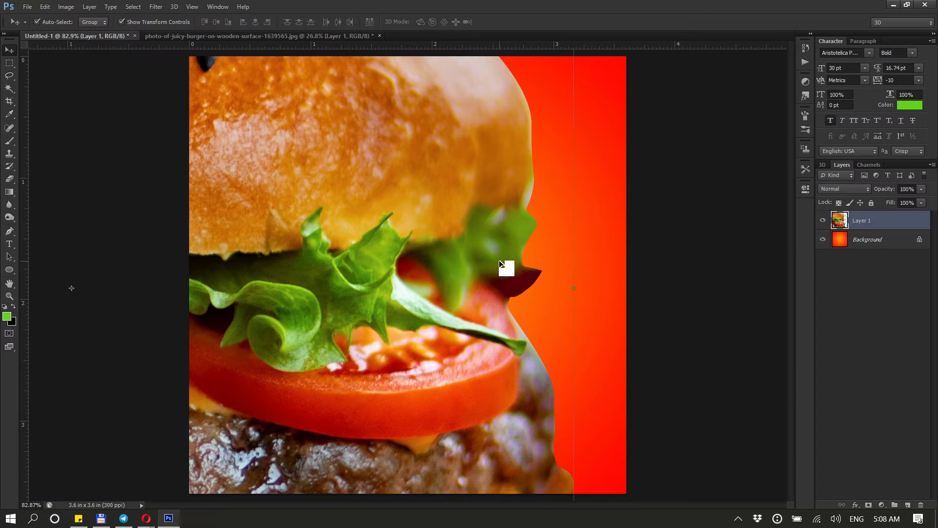
Scale the burger down with Free Transform to about 19% and apply the transformation
click(45, 7)
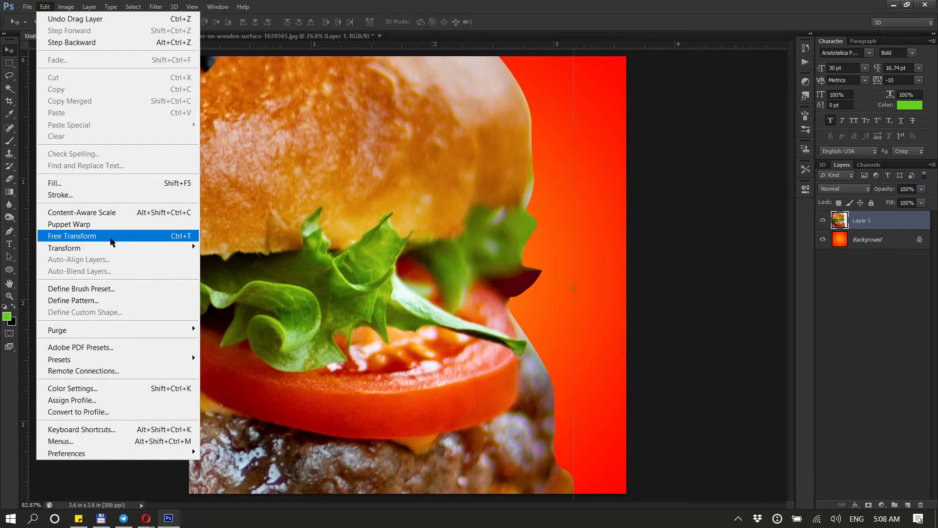
click(182, 241)
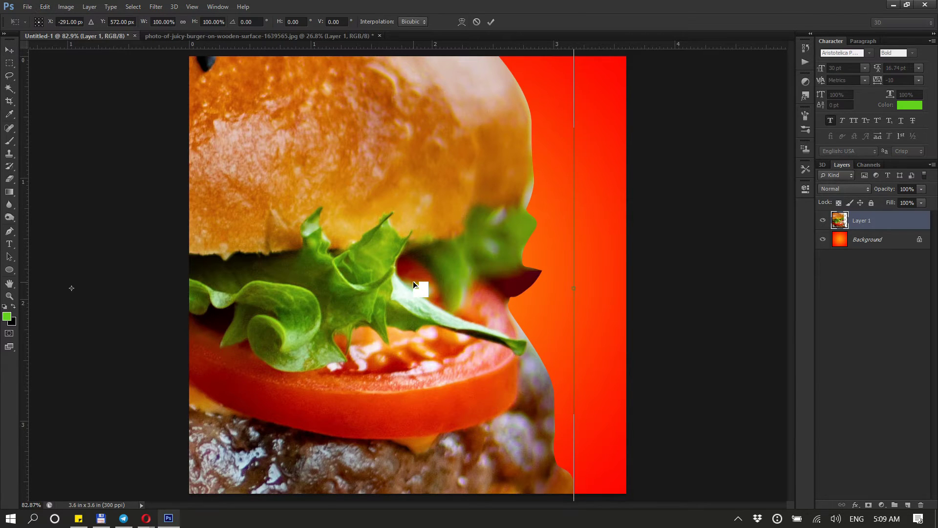
scroll(412, 280, down, 5)
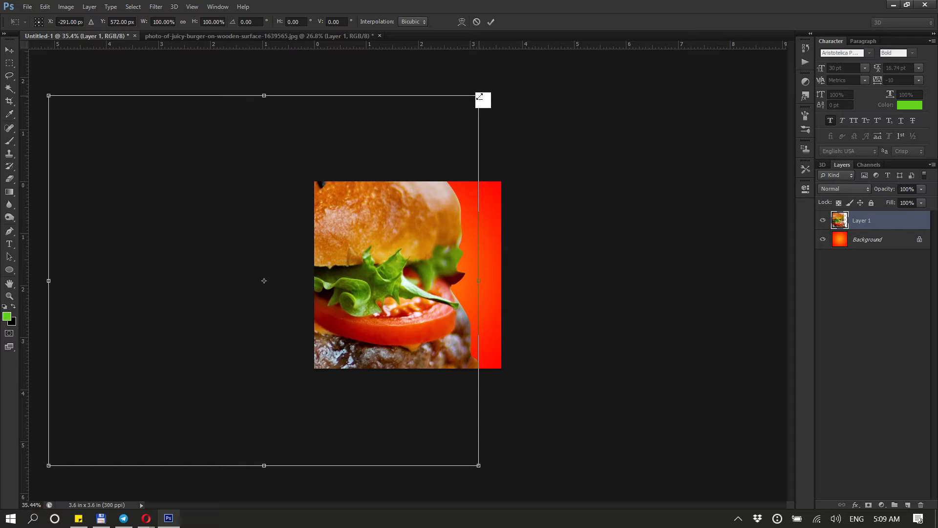
drag(480, 93, 455, 269)
drag(475, 223, 453, 261)
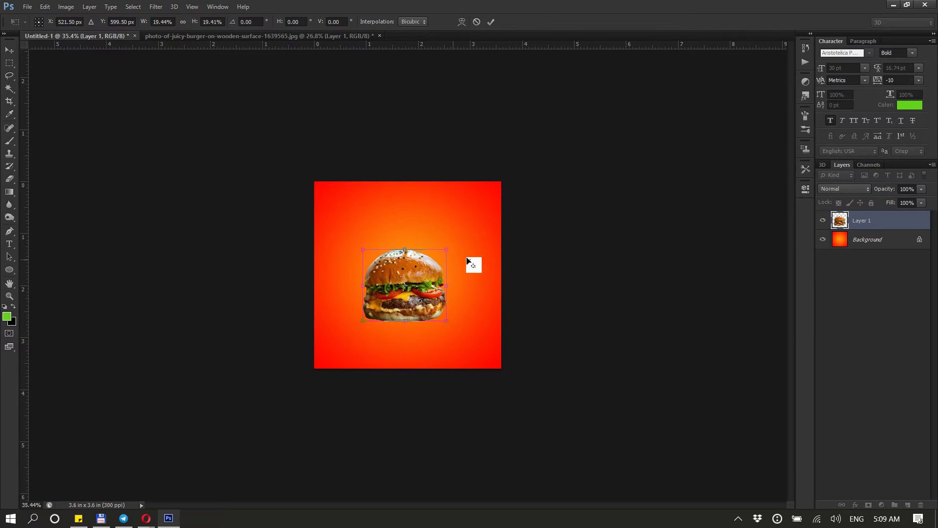
key(Return)
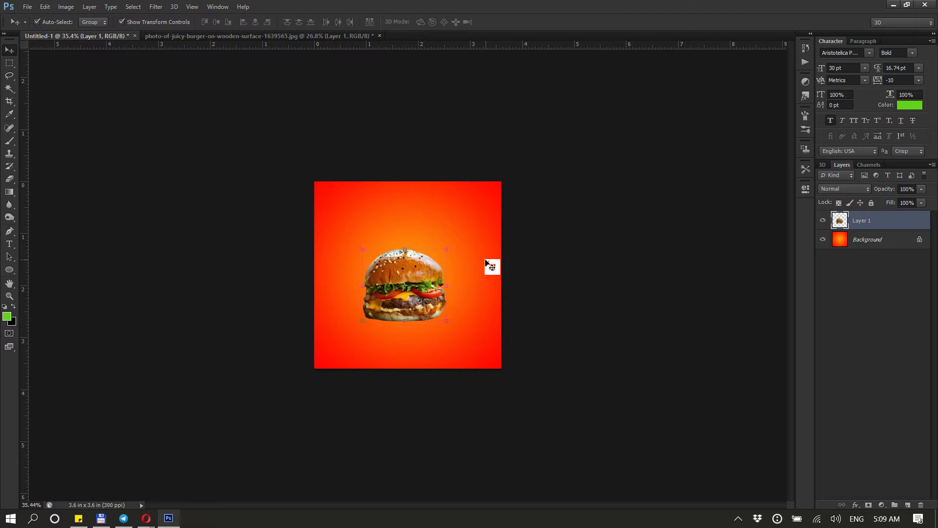
Fit the canvas on screen and move the burger down to the lower centre of the post
drag(421, 303, 426, 315)
key(ctrl+0)
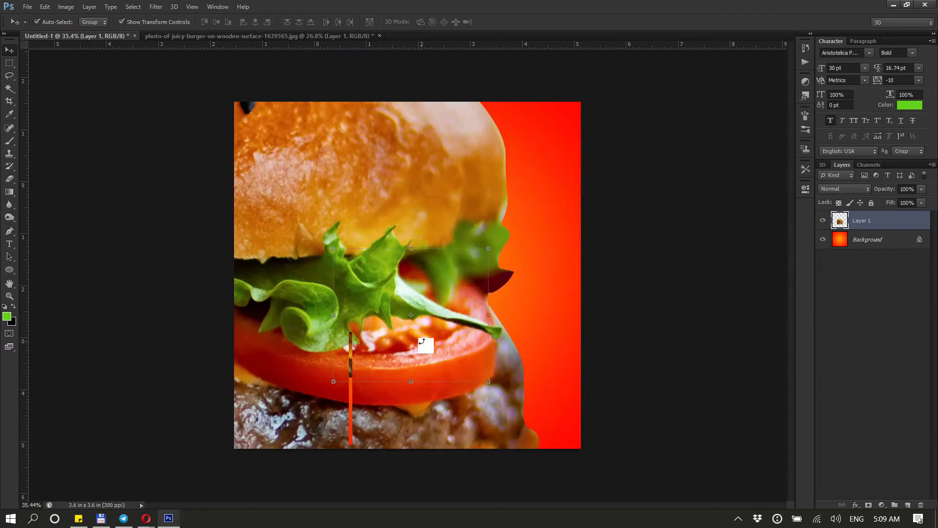
drag(455, 369, 453, 394)
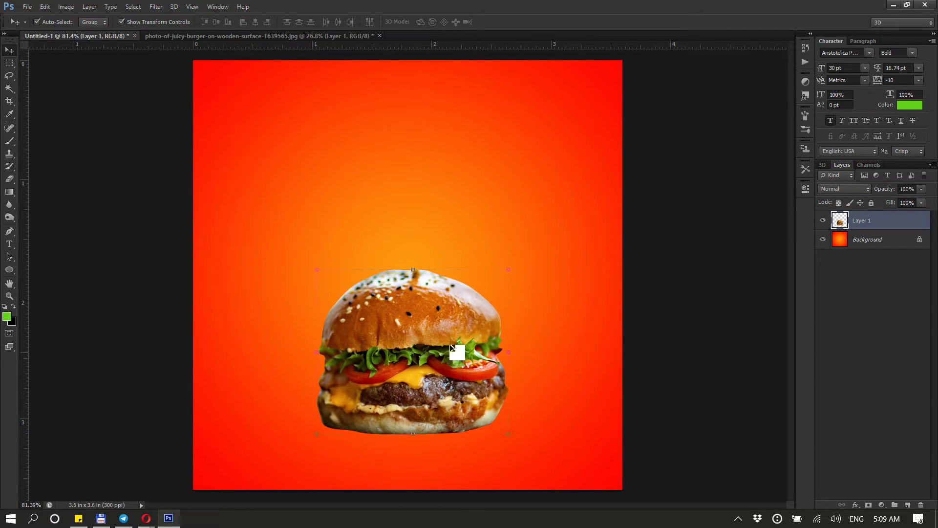
drag(449, 343, 450, 355)
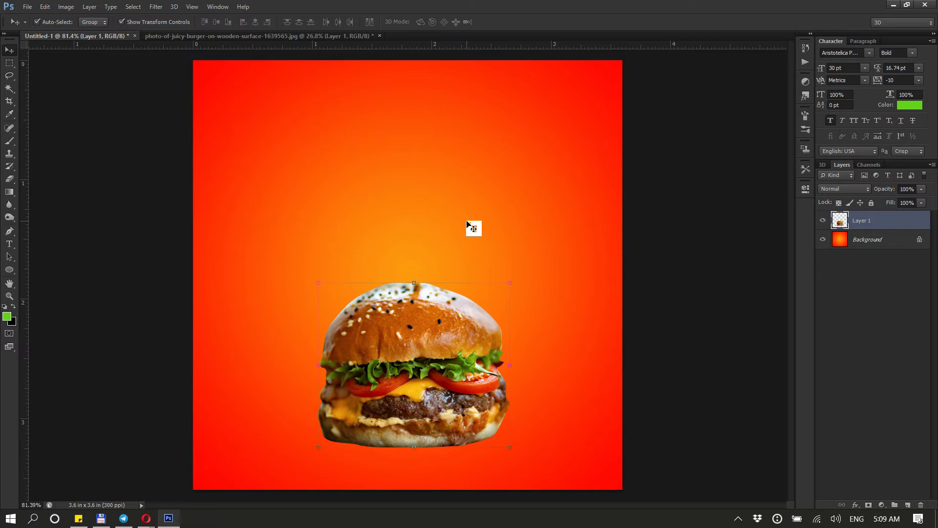
Duplicate the burger, move the copy to the left and scale it down to about 71.5%
key(ctrl+j)
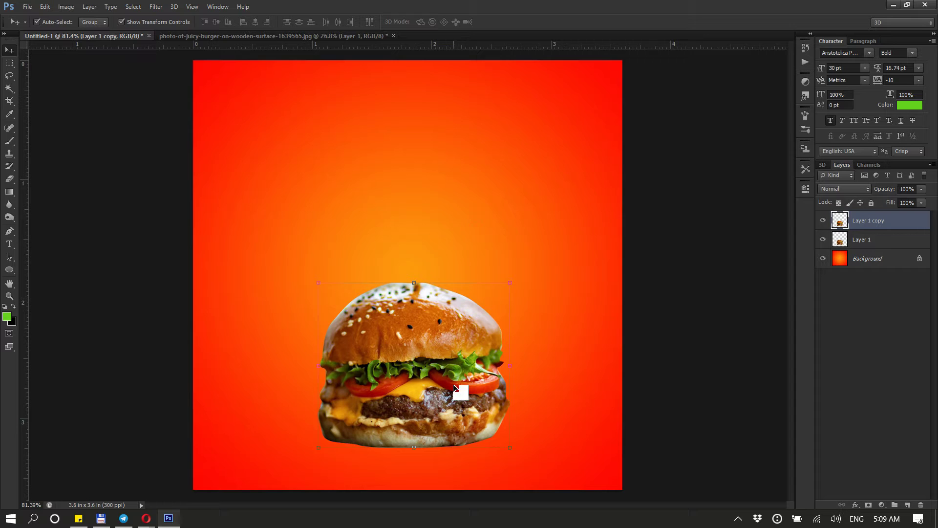
drag(455, 396, 372, 370)
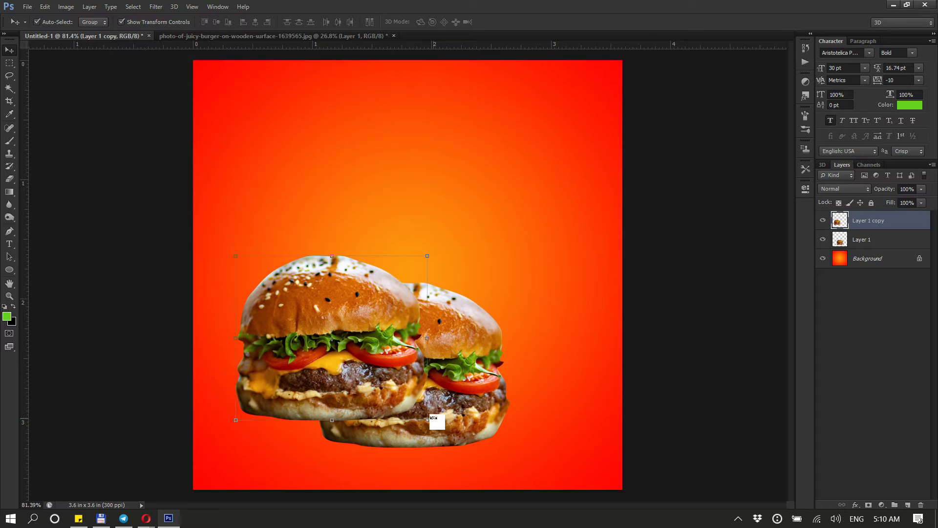
click(432, 417)
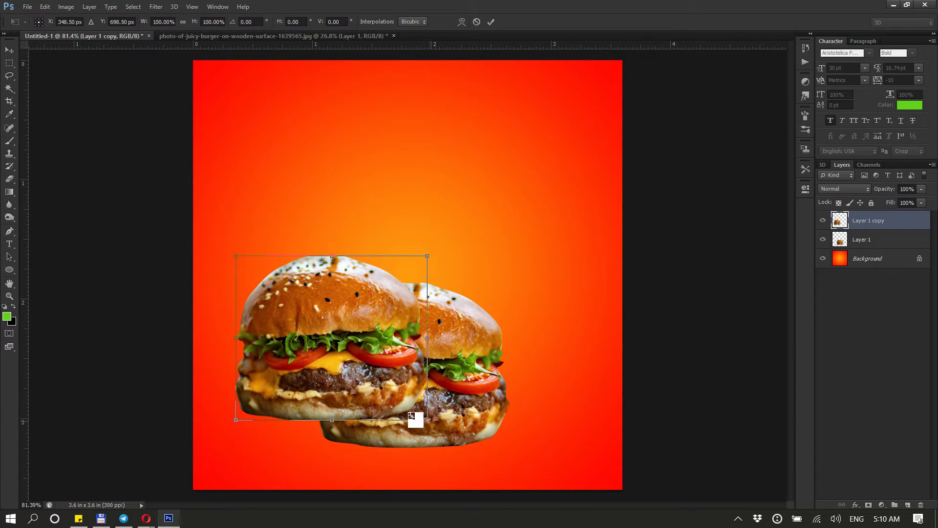
drag(416, 418, 345, 406)
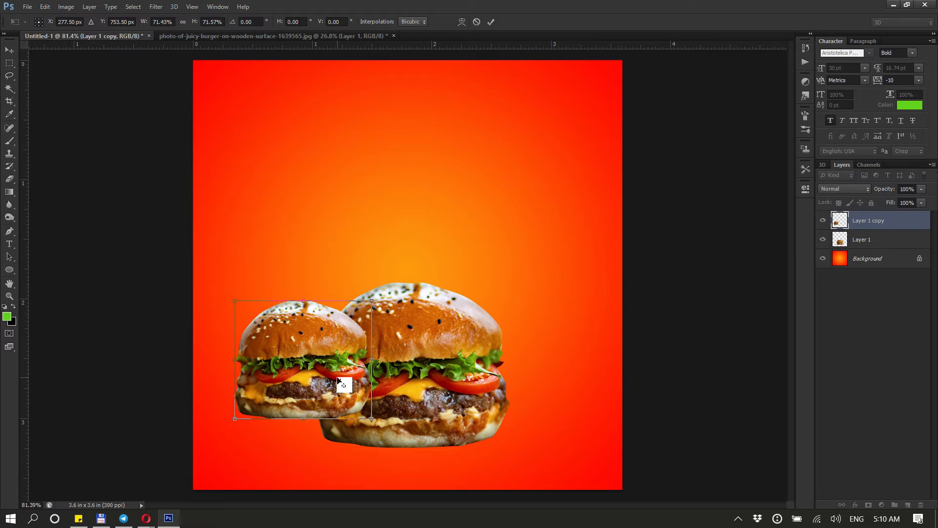
right_click(338, 377)
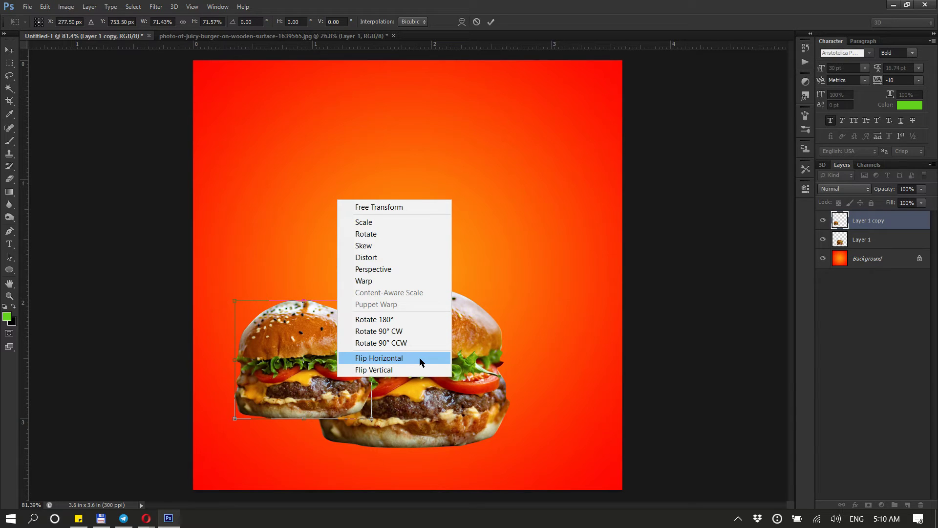
click(314, 394)
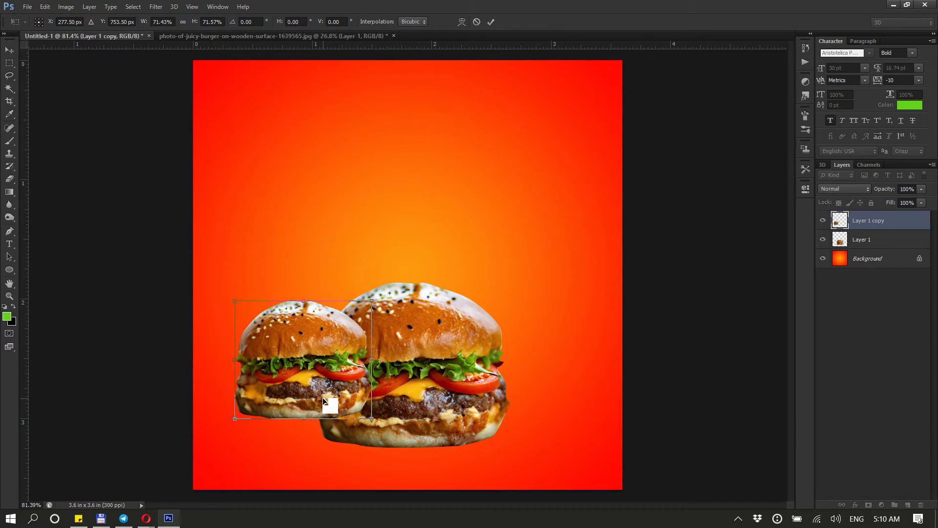
key(Return)
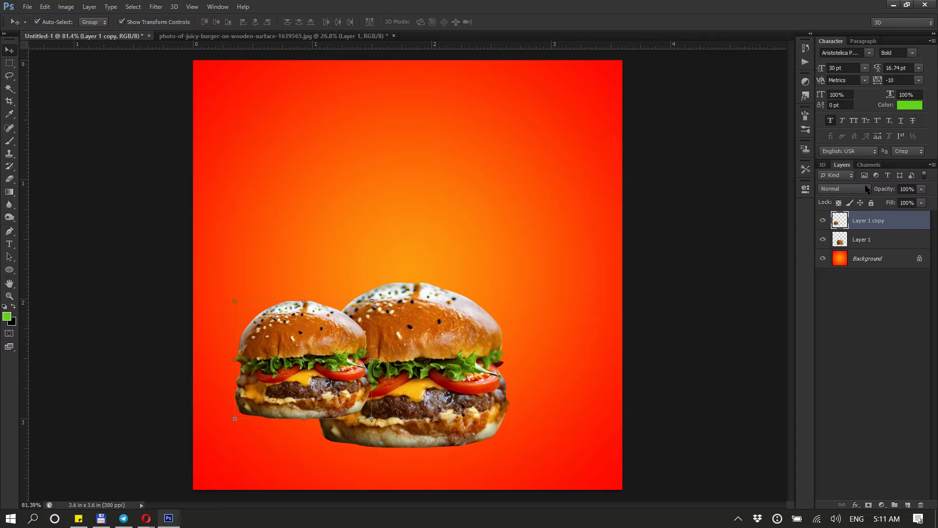
Move the smaller copy behind the main burger, then duplicate it and place the new copy on the right
drag(874, 220, 880, 245)
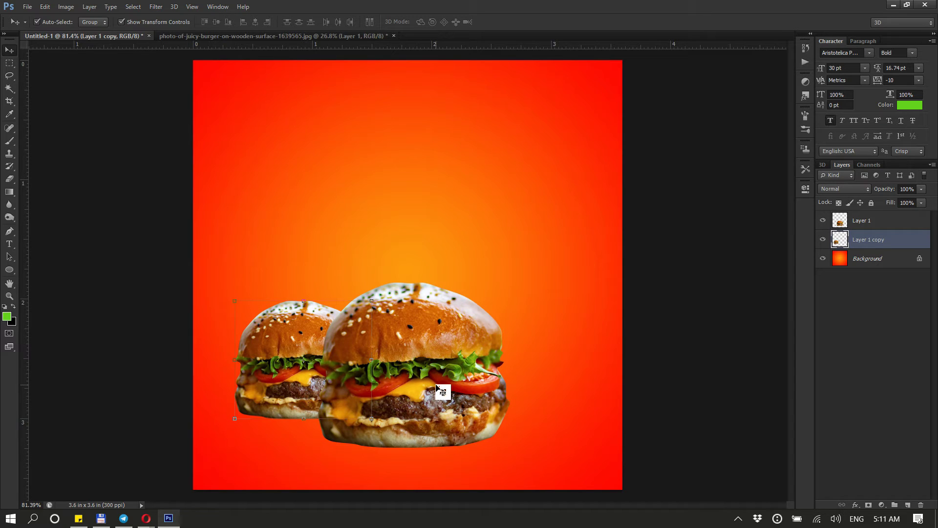
key(ctrl+j)
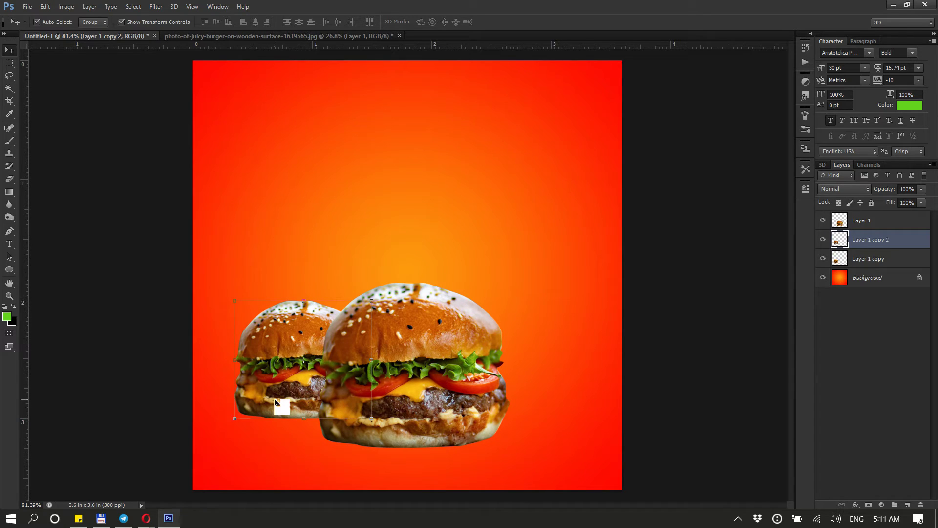
drag(284, 399, 497, 399)
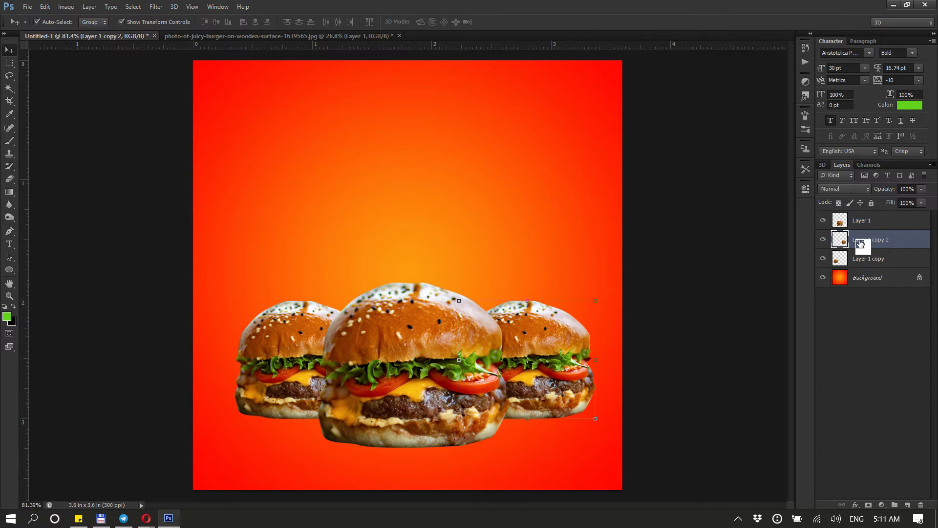
Select all three burger layers and nudge them together slightly up and left
click(868, 223)
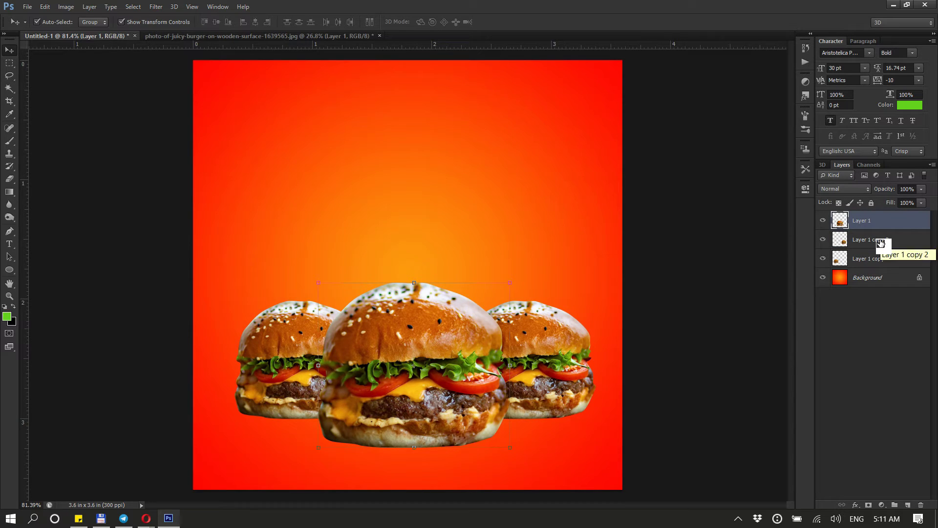
shift+click(882, 258)
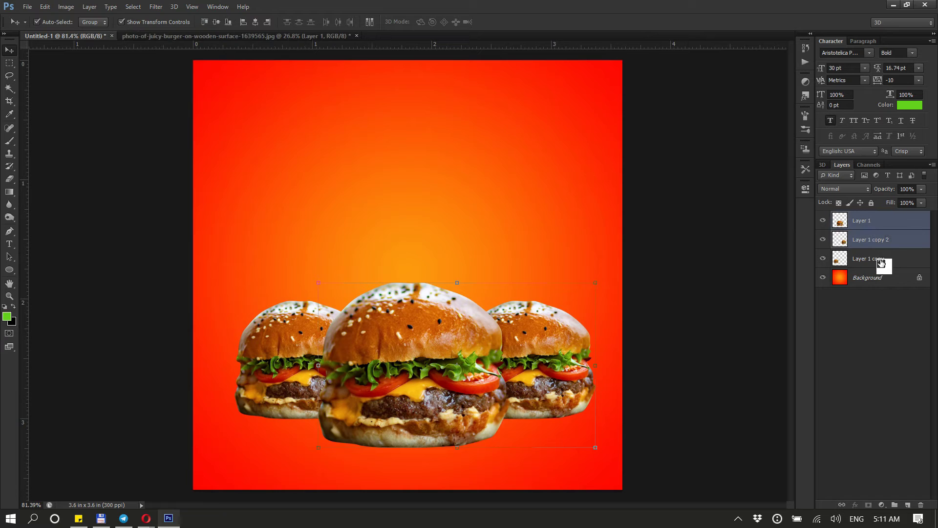
drag(541, 387, 535, 392)
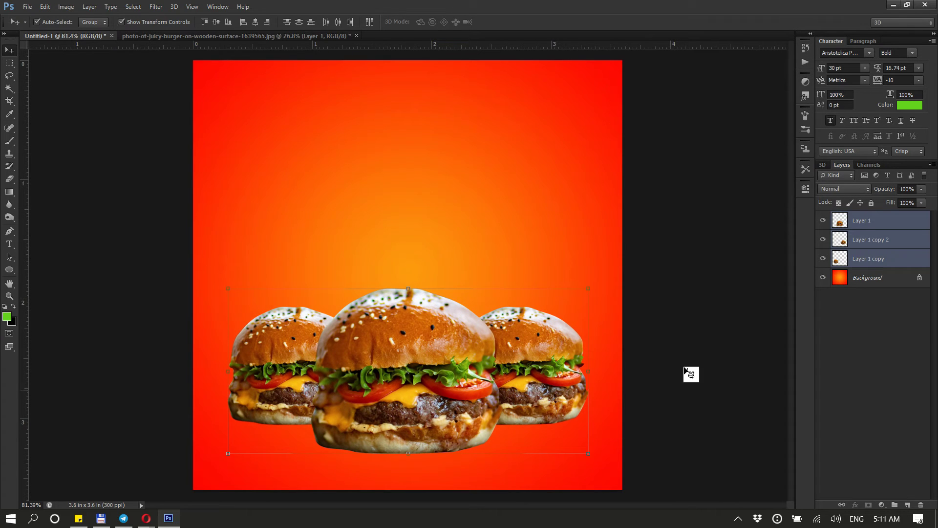
click(719, 357)
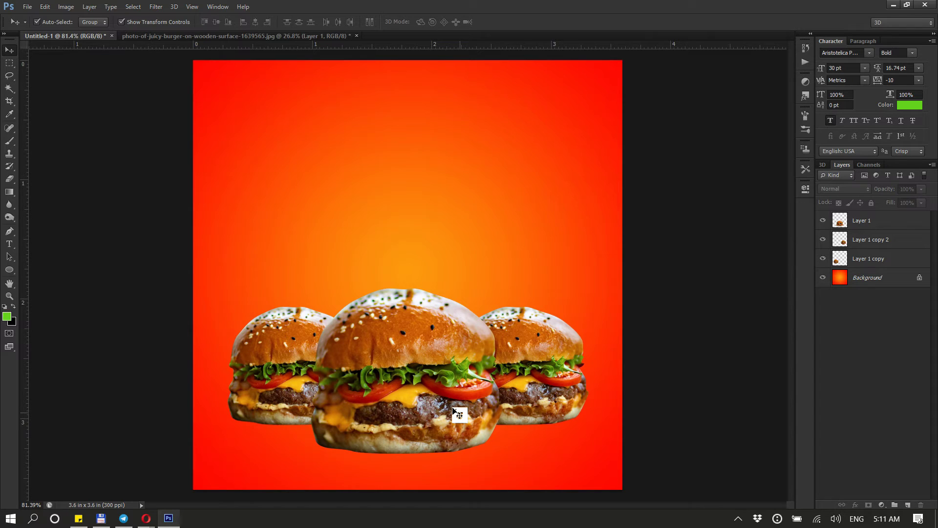
Open the Blending Options layer style dialog for the main burger layer
click(435, 345)
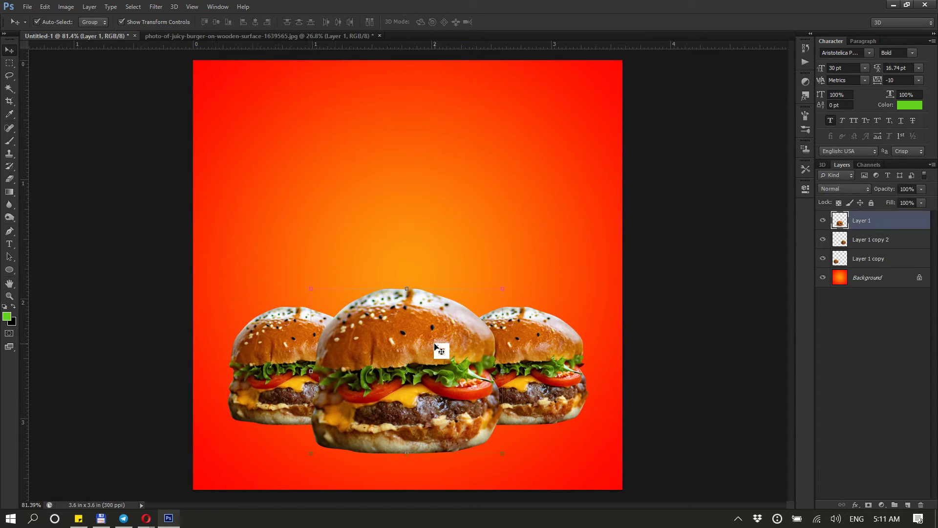
right_click(881, 224)
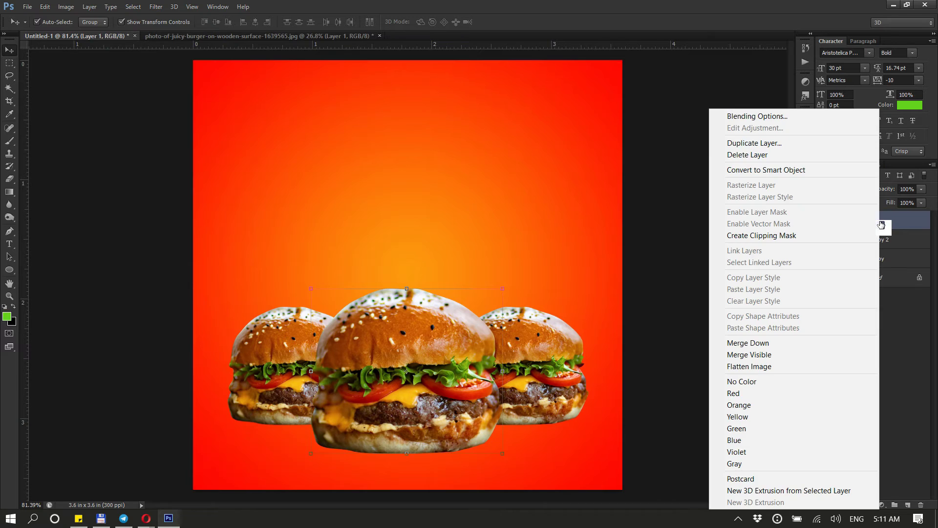
click(775, 115)
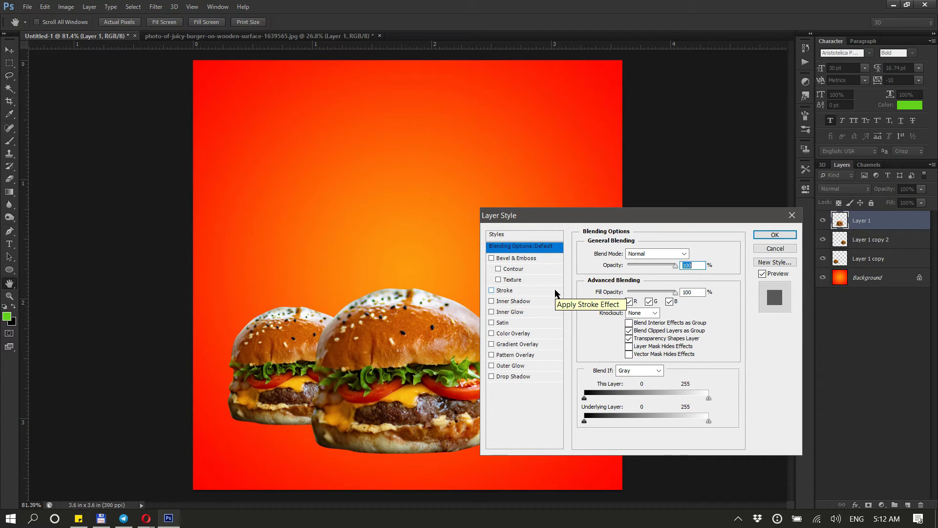
Add a Drop Shadow to the main burger with distance 12 px, spread 34% and size 25 px
click(517, 377)
drag(581, 217, 678, 199)
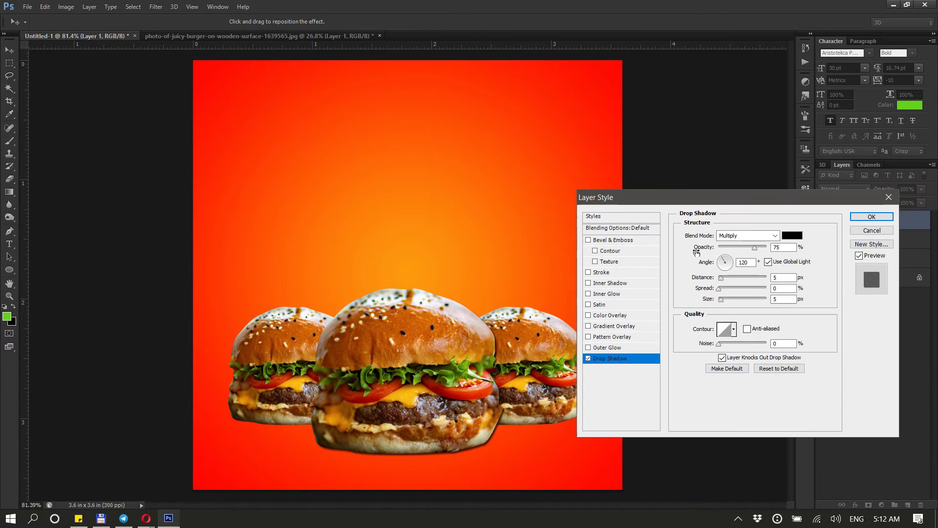
mouse_move(706, 303)
mouse_down()
mouse_move(722, 304)
mouse_move(708, 287)
mouse_move(715, 274)
mouse_move(691, 248)
mouse_move(708, 301)
mouse_up()
drag(703, 249, 710, 292)
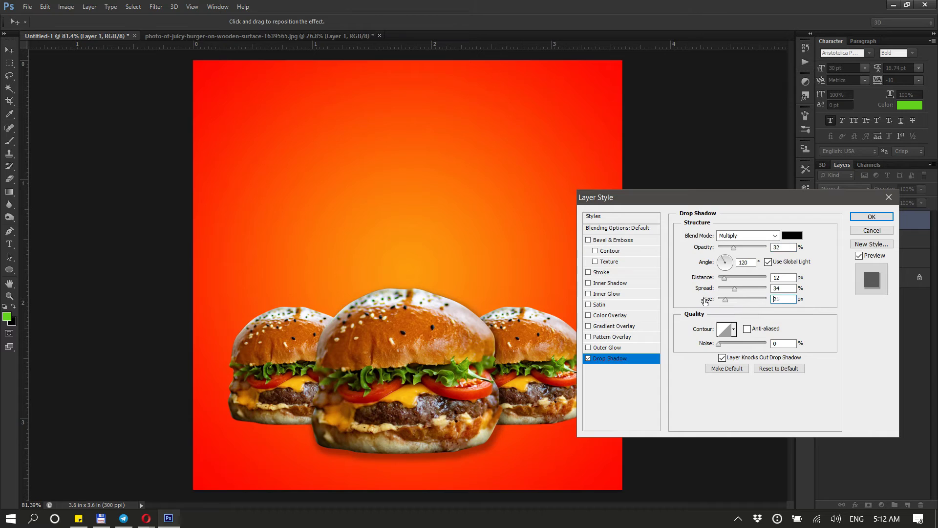
drag(707, 301, 704, 301)
drag(702, 250, 699, 250)
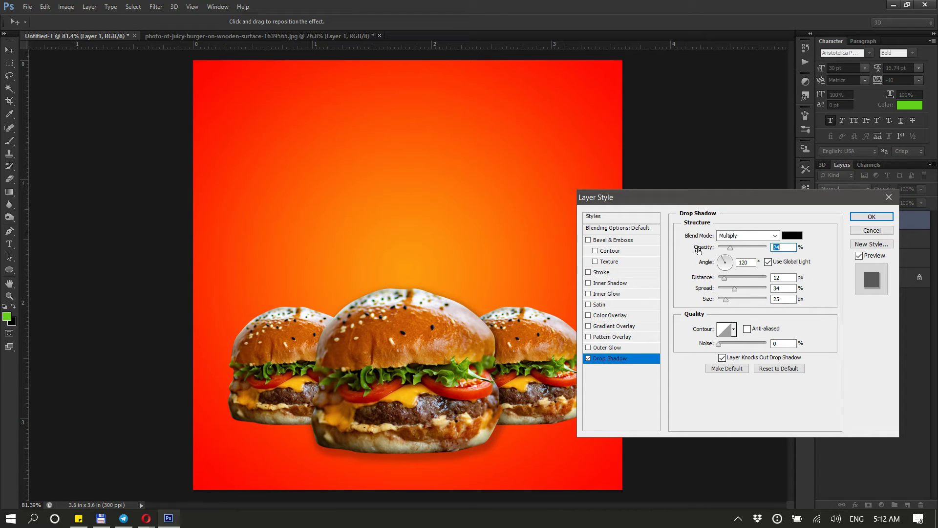
click(858, 221)
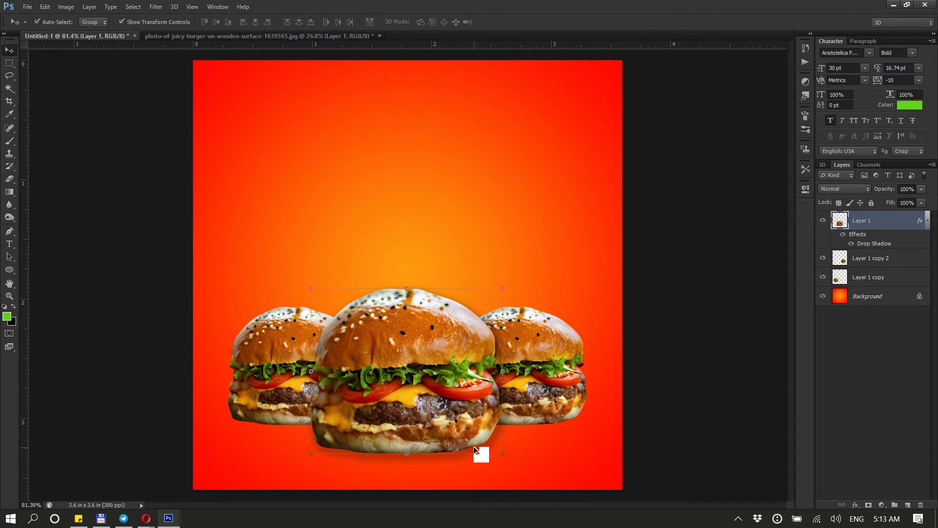
Copy the main burger's layer style and paste it onto the right burger copy
mouse_move(882, 223)
mouse_down()
mouse_move(869, 242)
mouse_move(848, 230)
mouse_move(859, 248)
mouse_move(879, 251)
mouse_move(876, 225)
mouse_up()
right_click(875, 225)
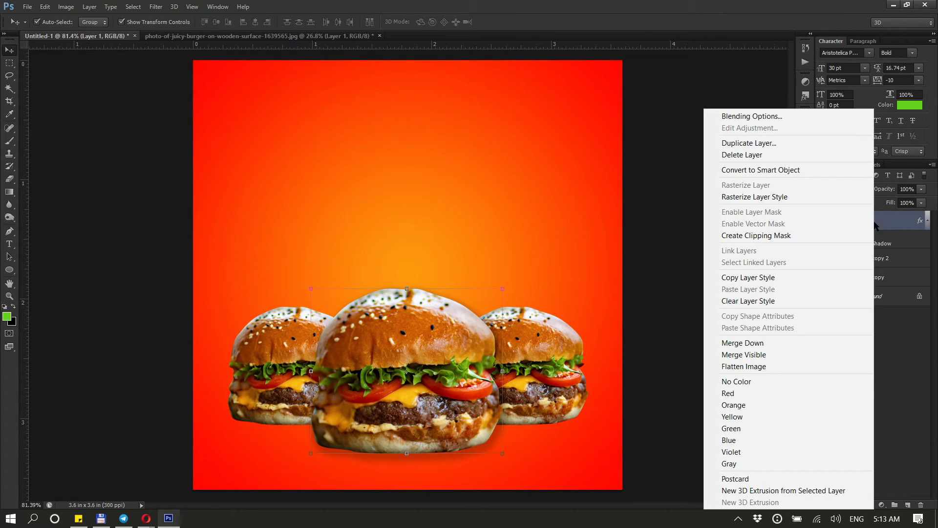
click(825, 279)
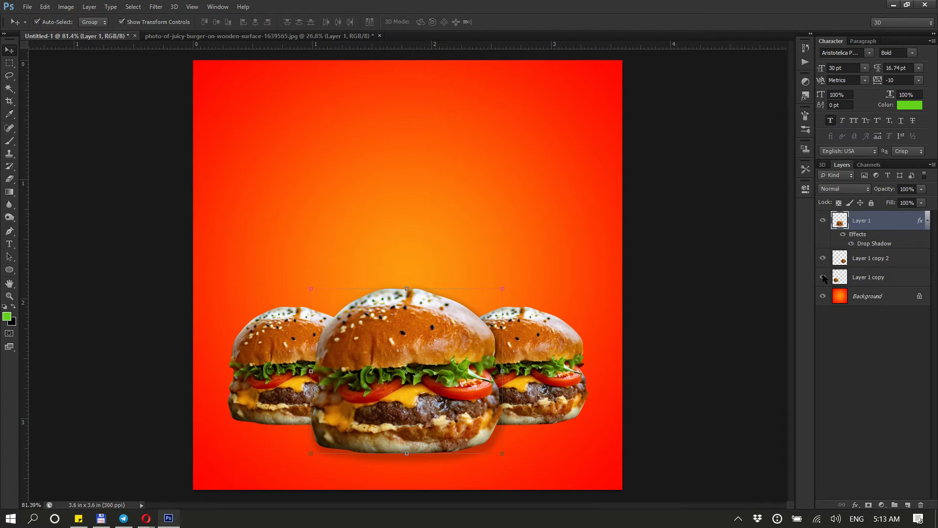
right_click(872, 262)
click(745, 289)
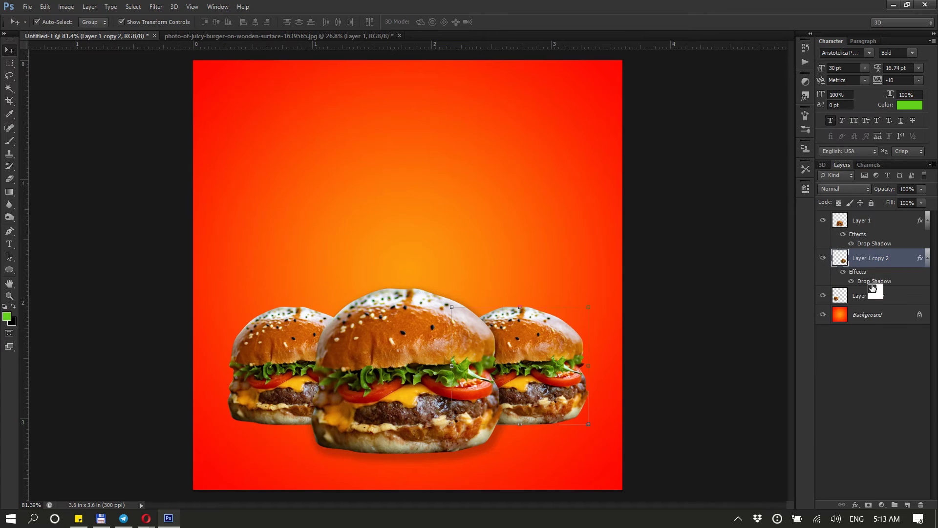
Paste the same layer style onto the left burger copy
drag(874, 290, 878, 298)
right_click(878, 298)
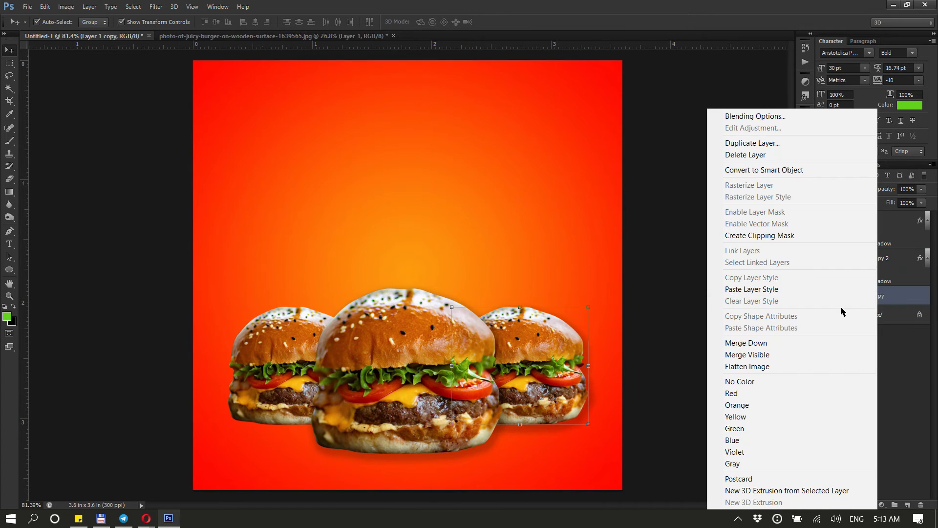
click(808, 292)
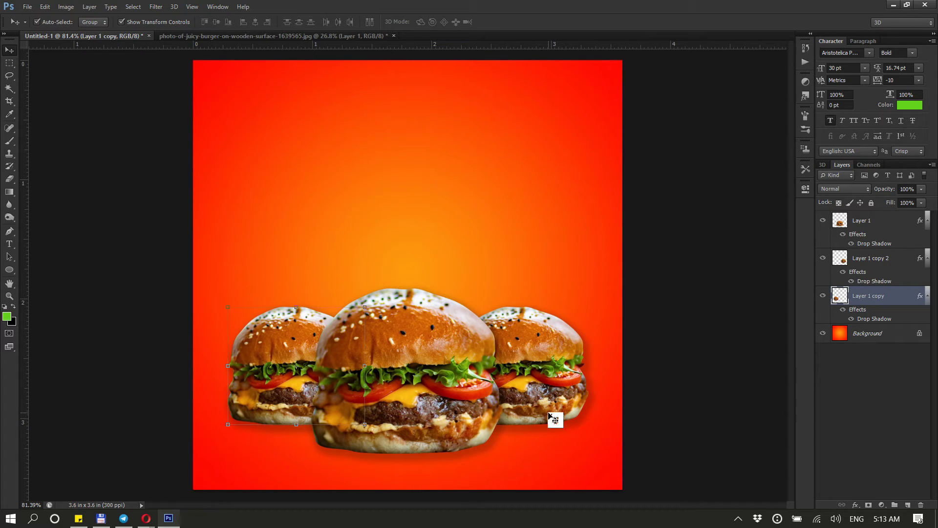
click(704, 387)
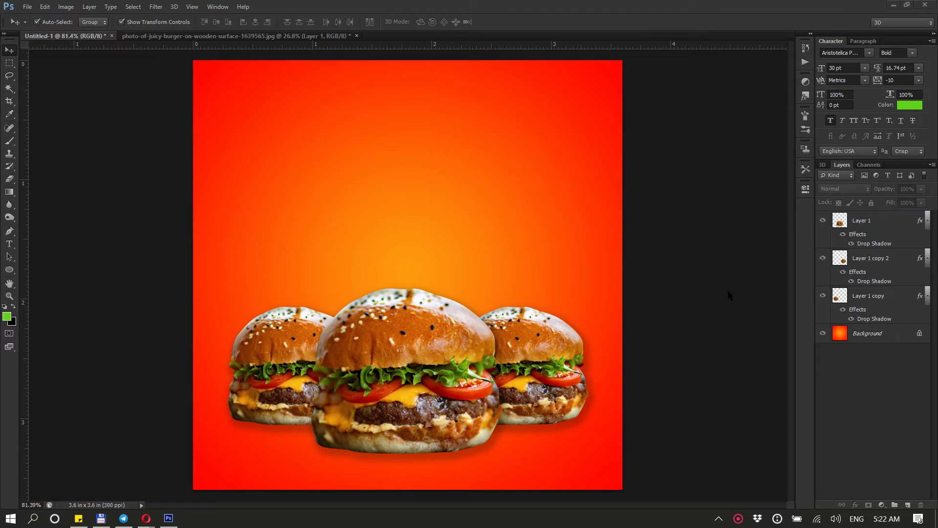
Add the two-line title text "Euro Burger" above the burgers
click(10, 245)
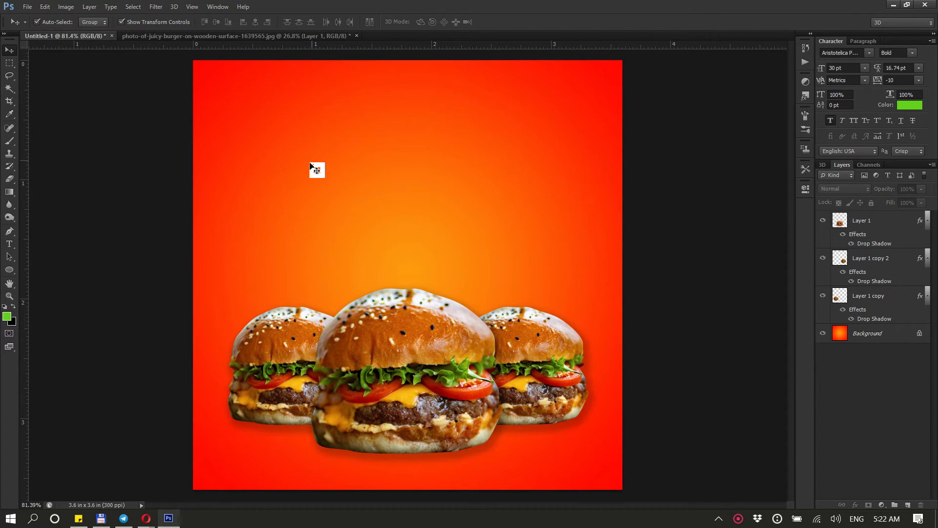
click(10, 244)
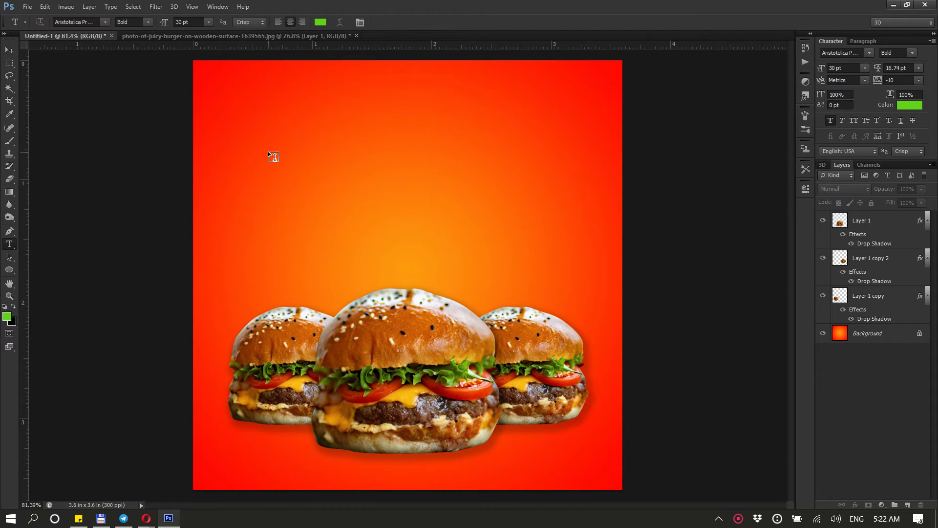
click(410, 243)
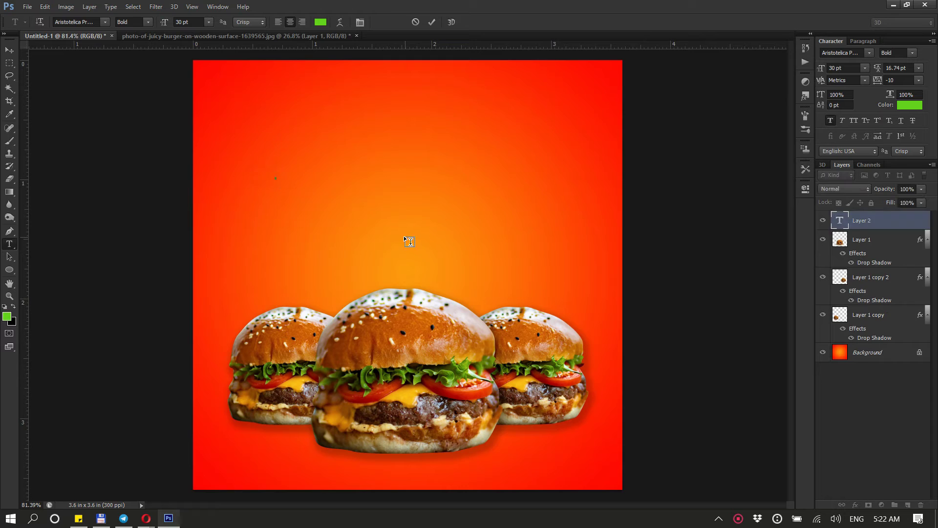
text(Eu)
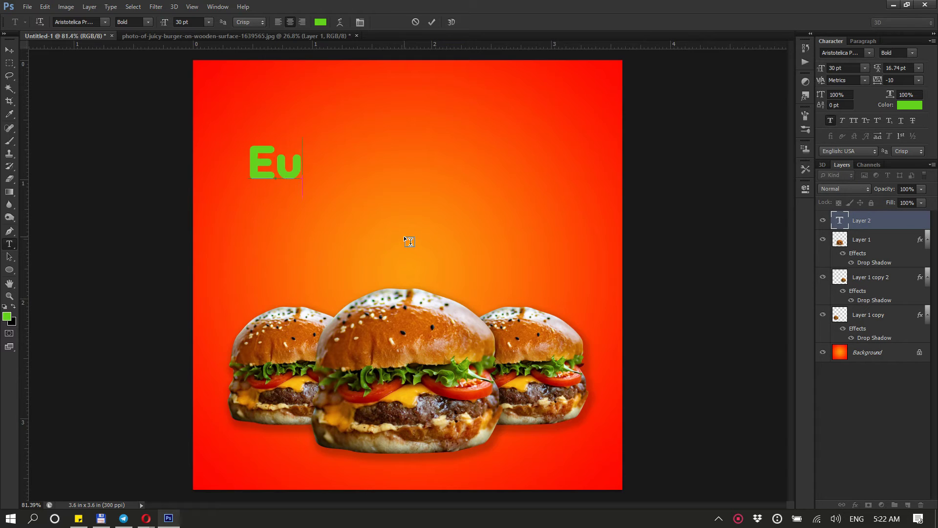
text(ro Burger)
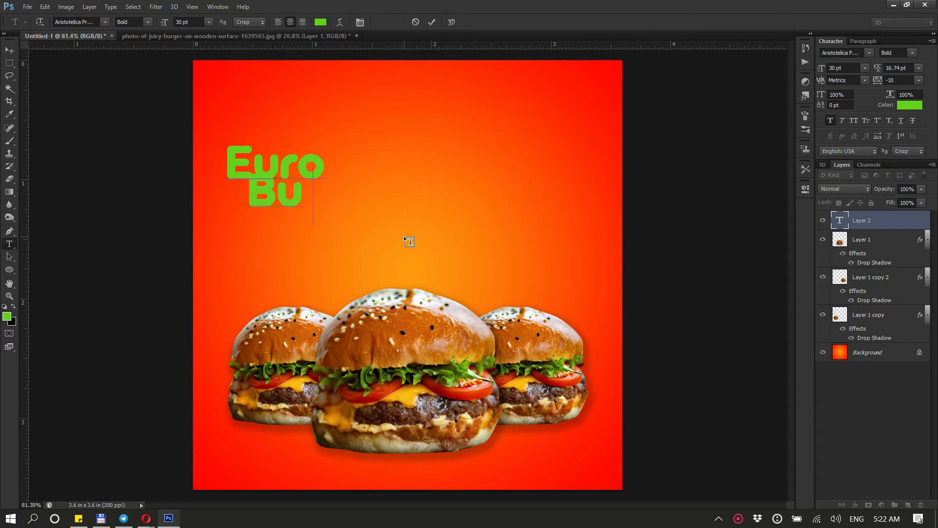
Move the title to the top centre and set its text colour to white
click(9, 50)
drag(335, 201, 467, 184)
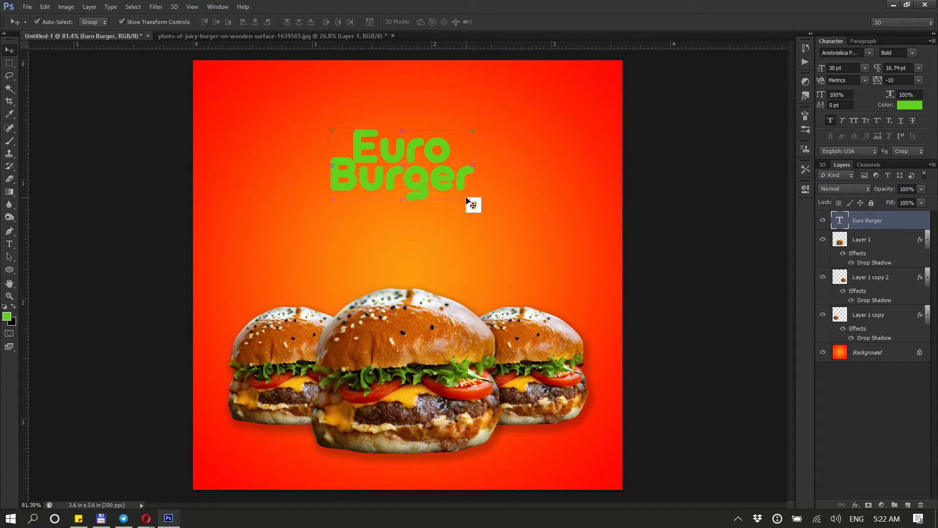
click(910, 105)
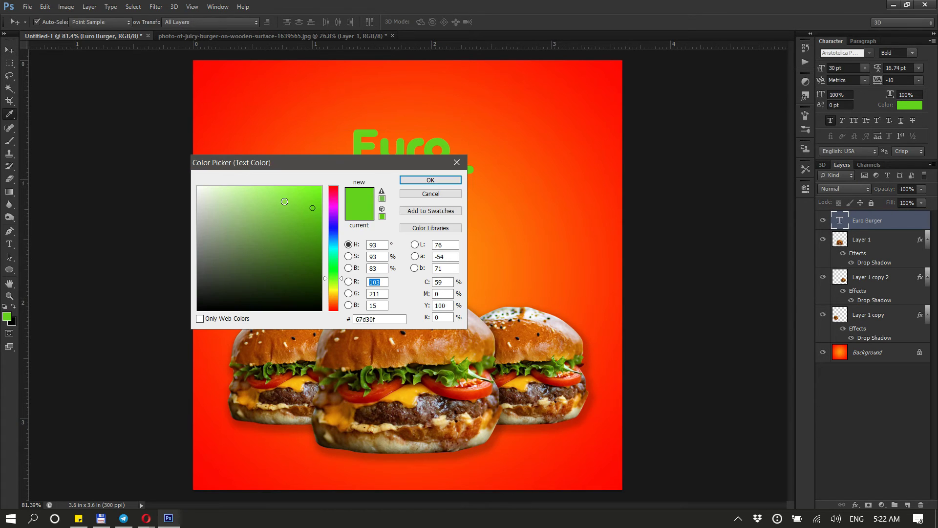
click(198, 187)
click(439, 180)
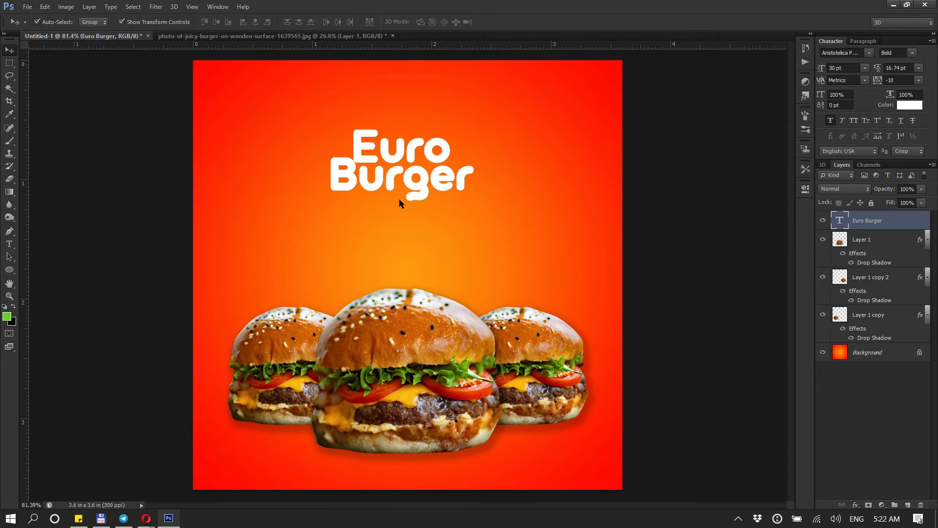
click(868, 54)
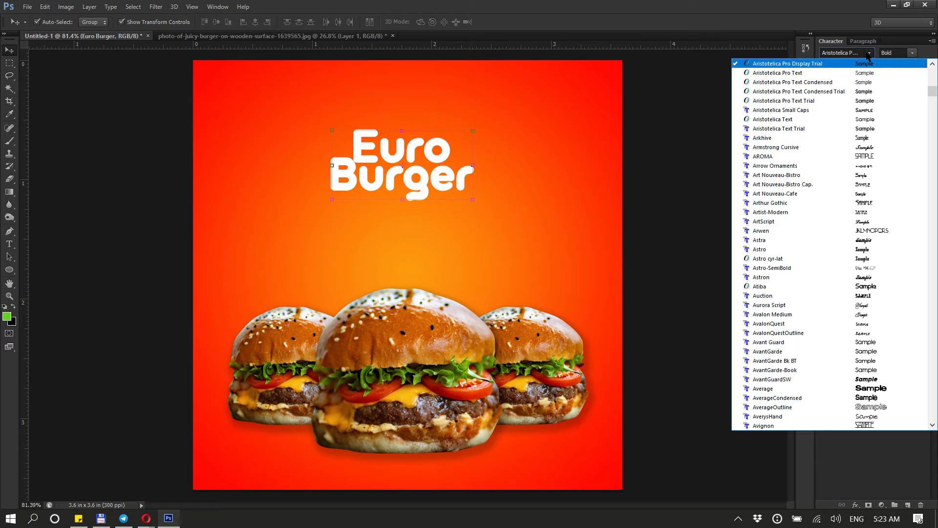
click(874, 120)
key(ctrl+z)
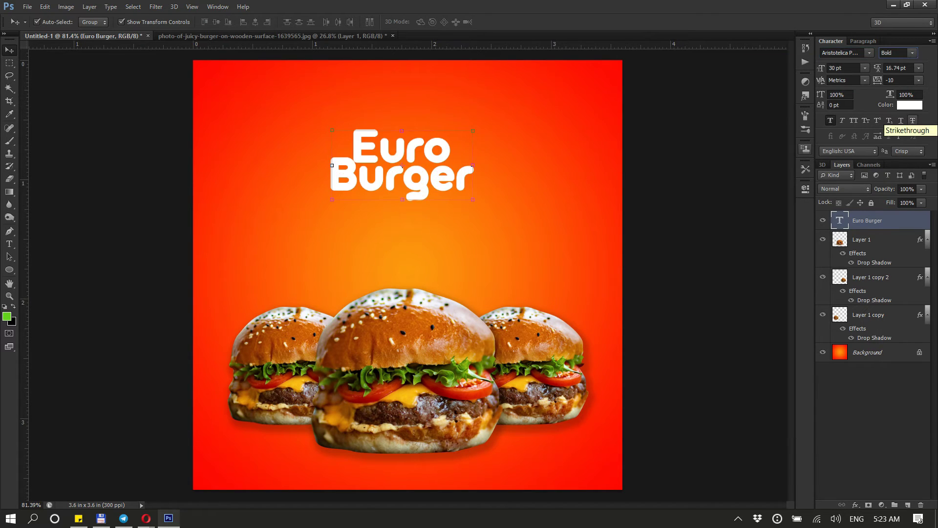
Turn off faux bold on the title, then scale it up to about 43 pt and recentre it above the burgers
click(830, 121)
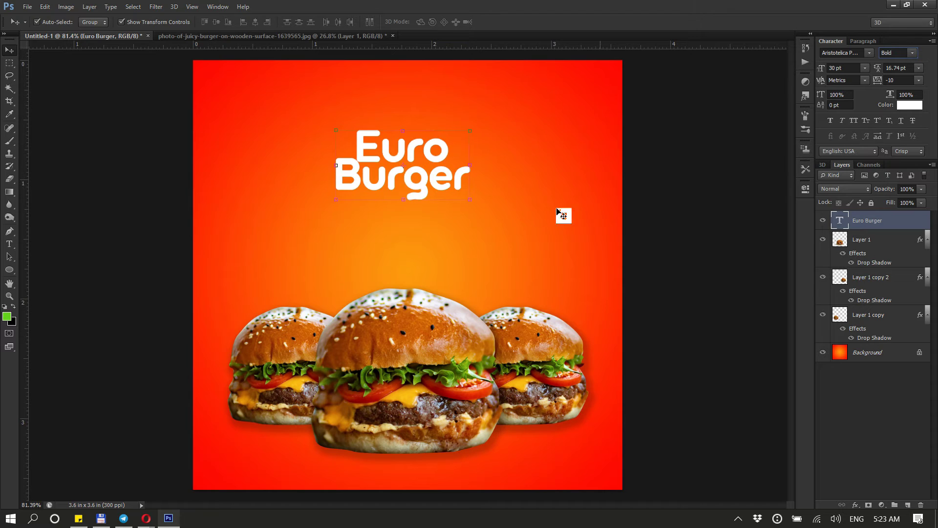
drag(456, 188, 459, 191)
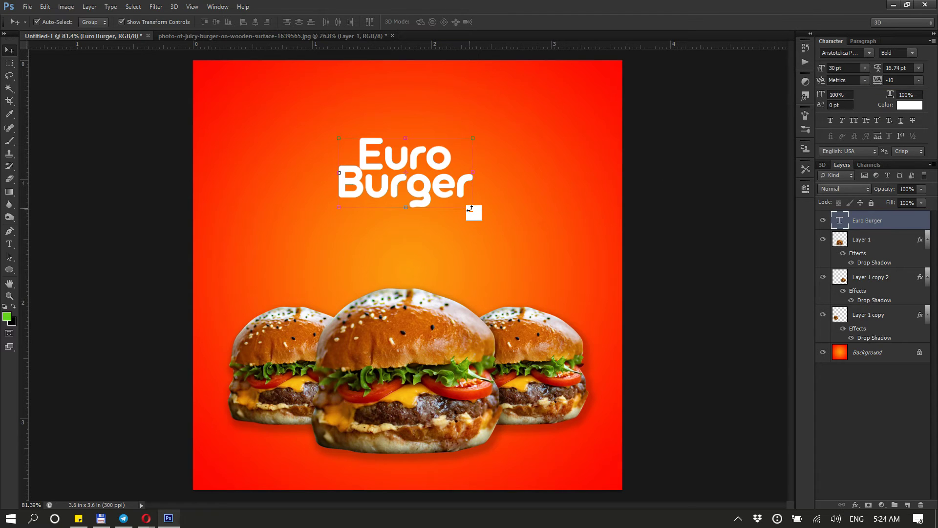
key(ctrl+t)
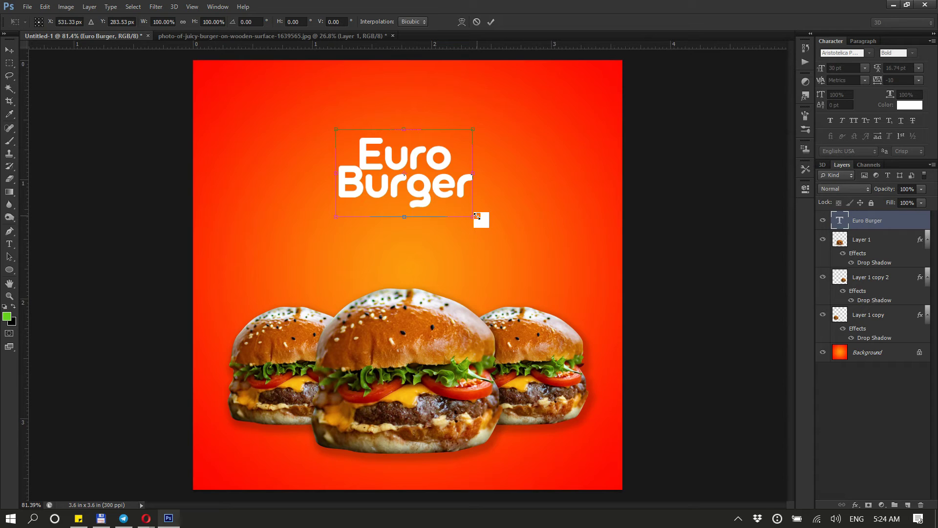
drag(477, 216, 505, 238)
key(Return)
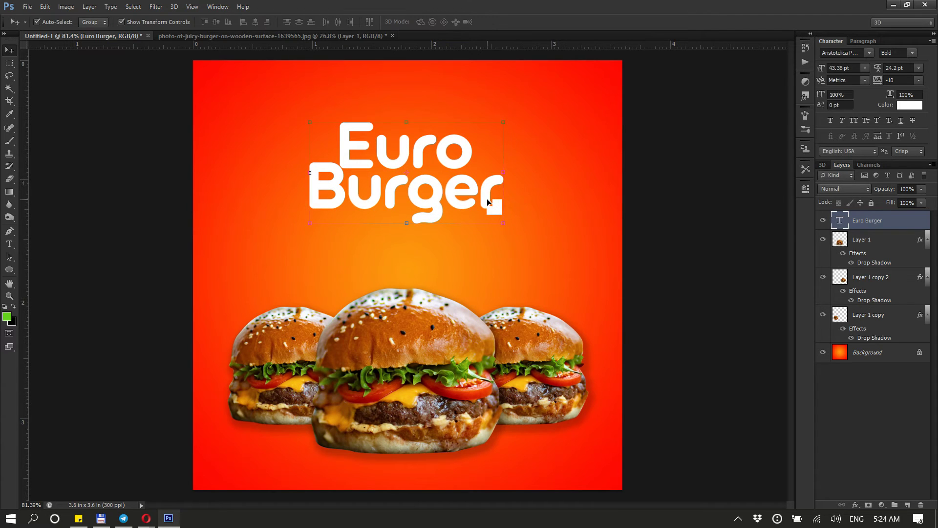
mouse_move(490, 193)
mouse_down()
mouse_move(495, 200)
mouse_move(496, 191)
mouse_up()
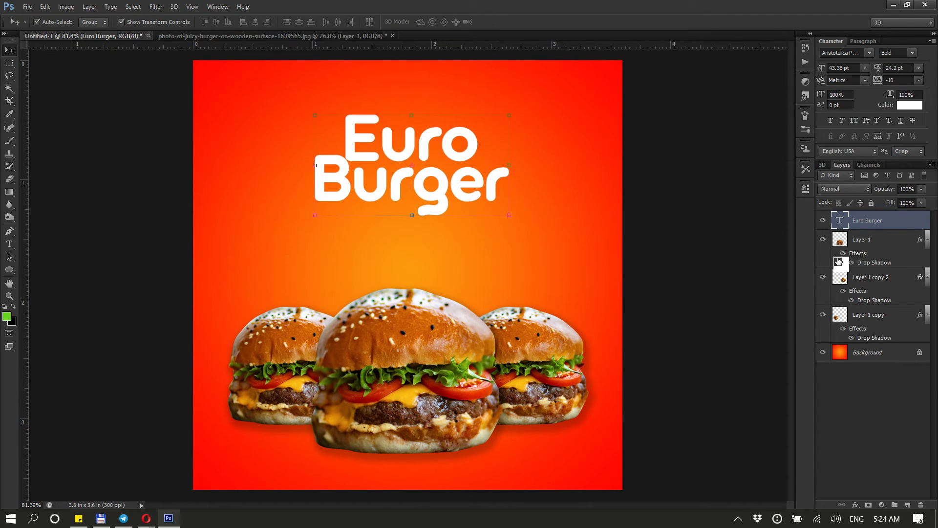
Open the title's Blending Options and add a red Color Overlay
right_click(867, 226)
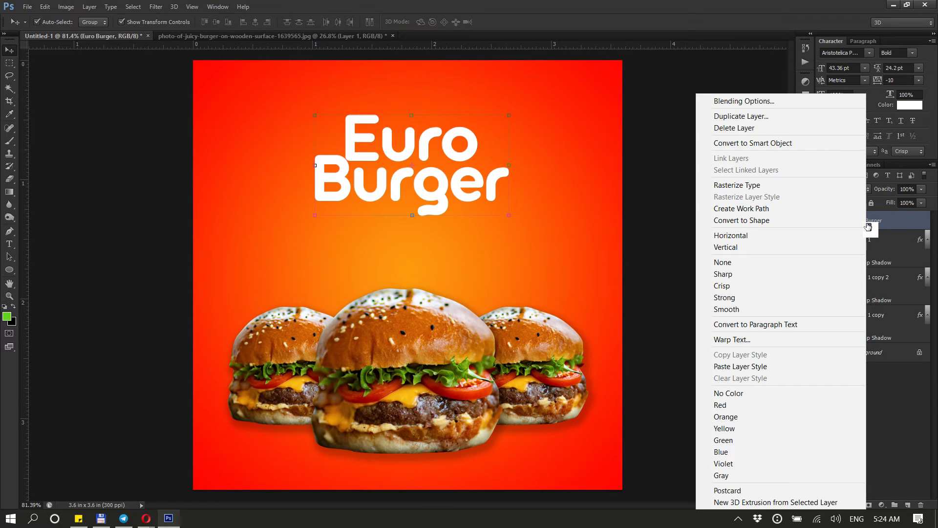
click(769, 103)
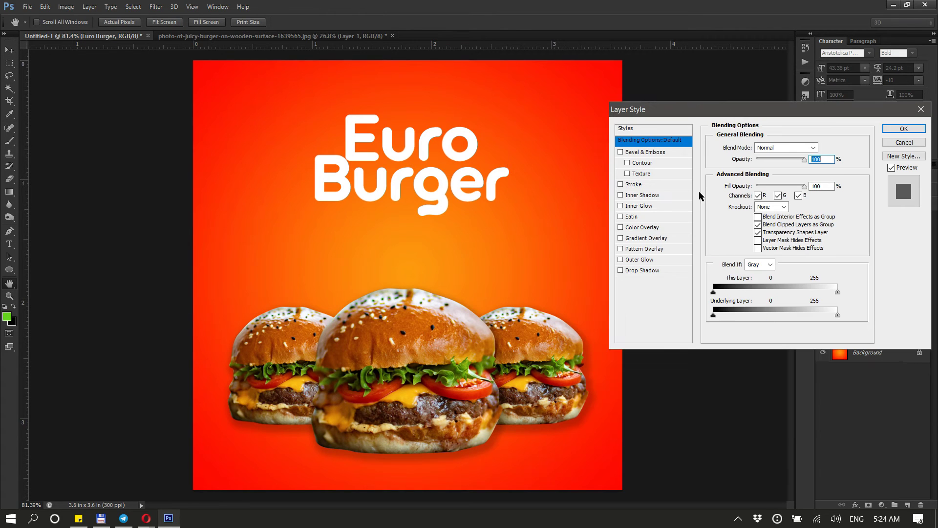
click(661, 227)
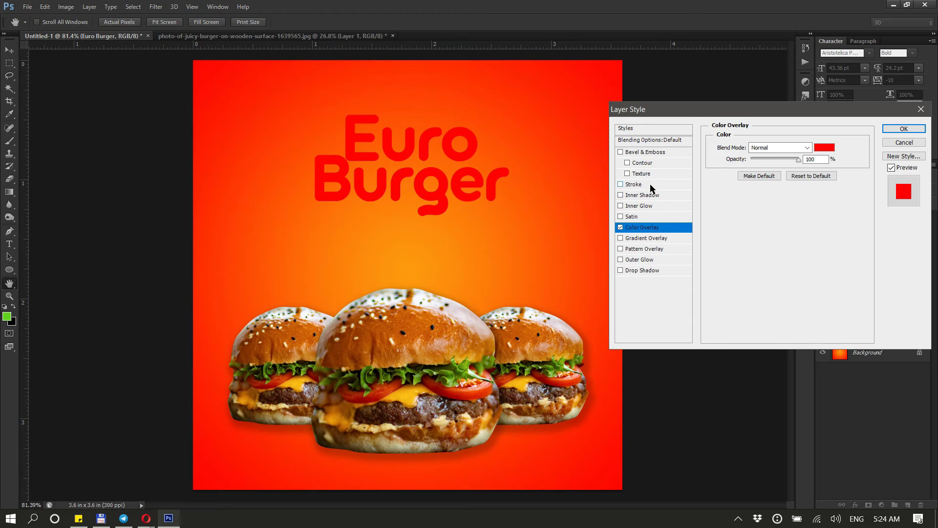
Add a thick white outside Stroke around the title
click(633, 184)
click(738, 215)
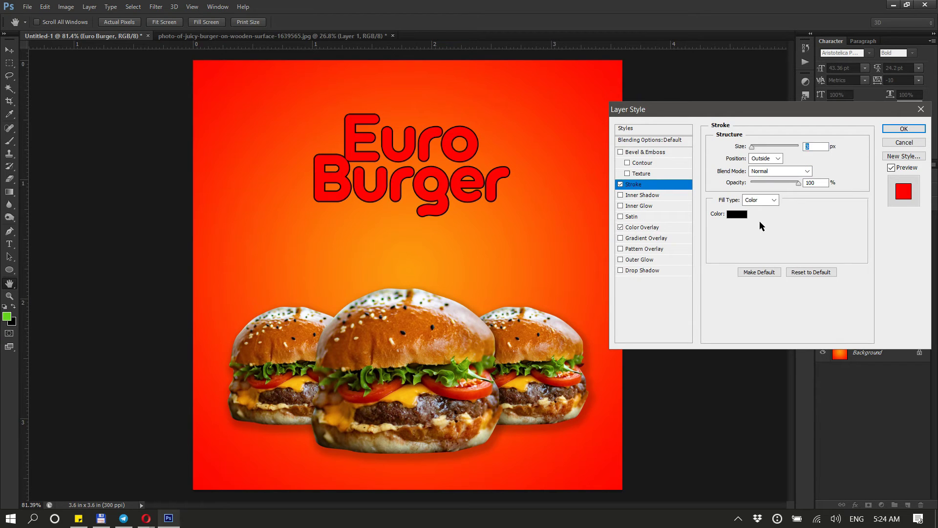
drag(294, 214, 134, 176)
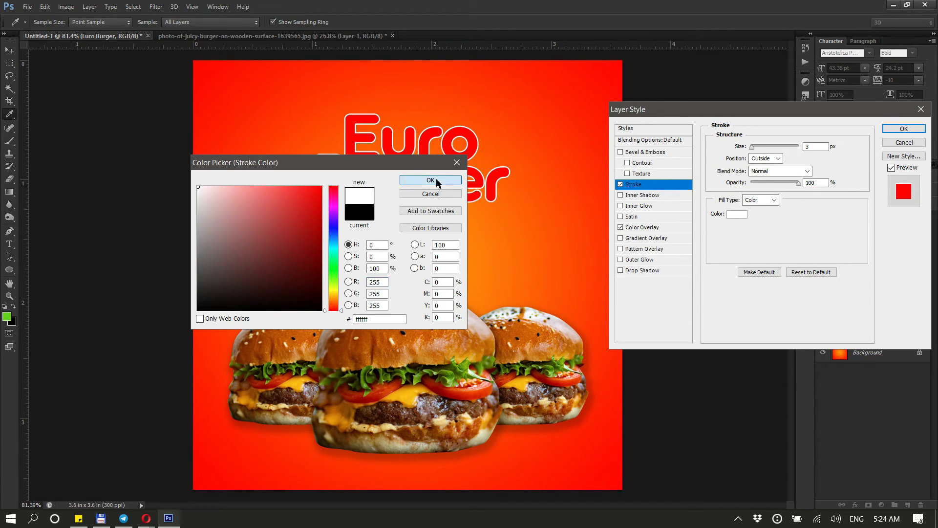
click(430, 180)
drag(738, 148, 751, 148)
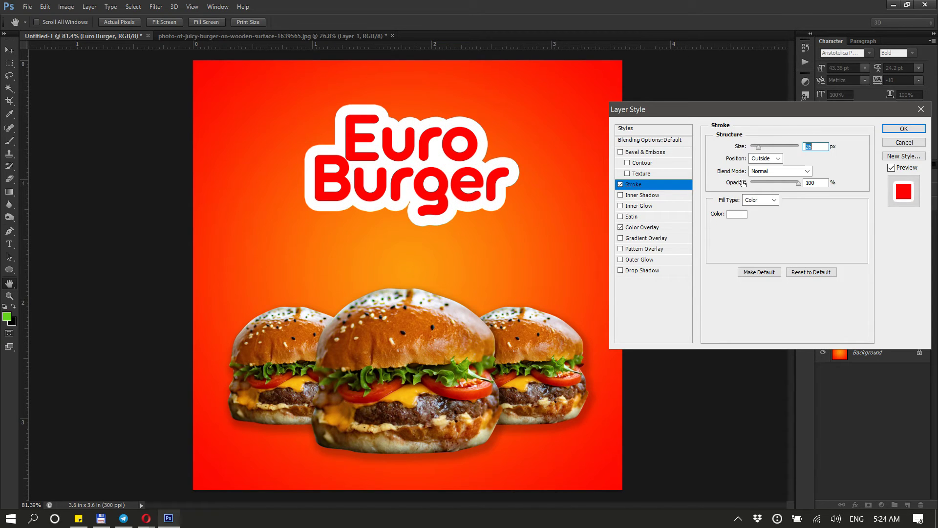
Add an Inner Shadow to the title with distance 7 px and size 12 px
click(656, 195)
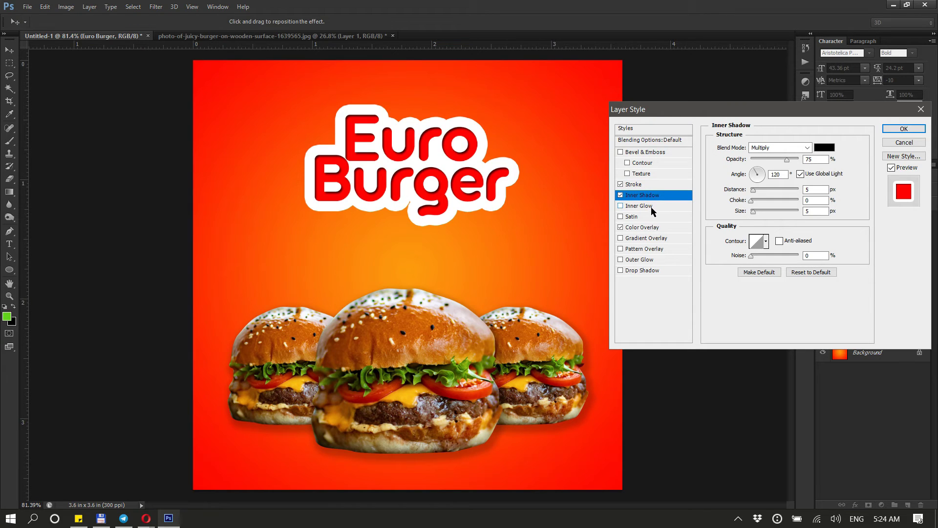
drag(742, 213, 744, 214)
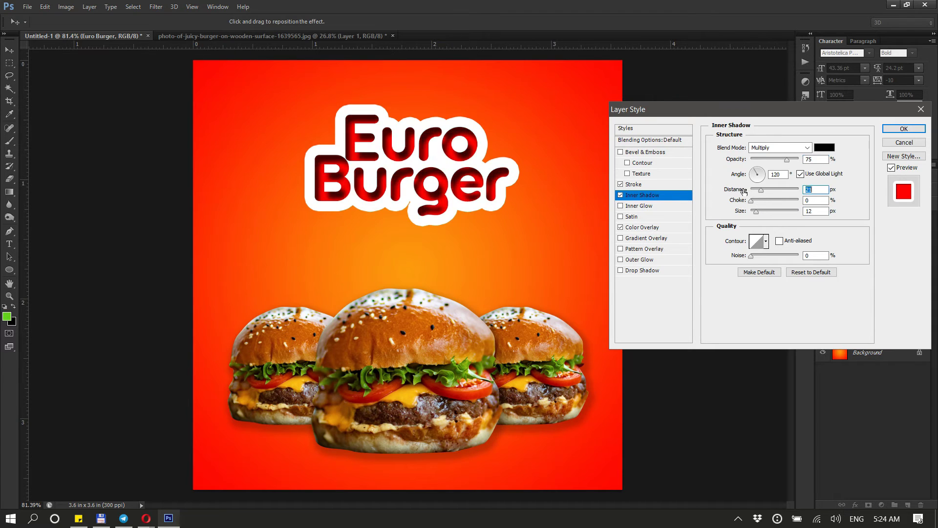
click(737, 191)
drag(736, 191, 737, 193)
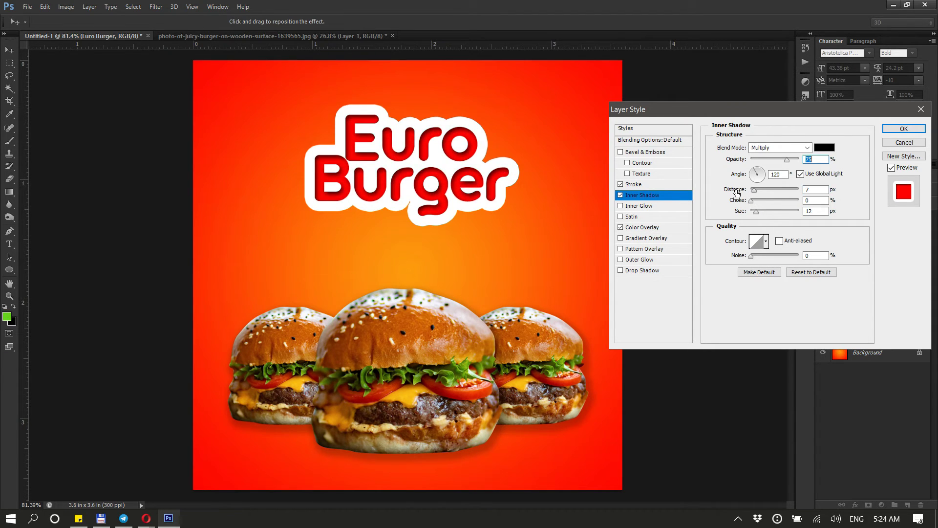
click(652, 207)
drag(741, 250, 731, 249)
click(620, 206)
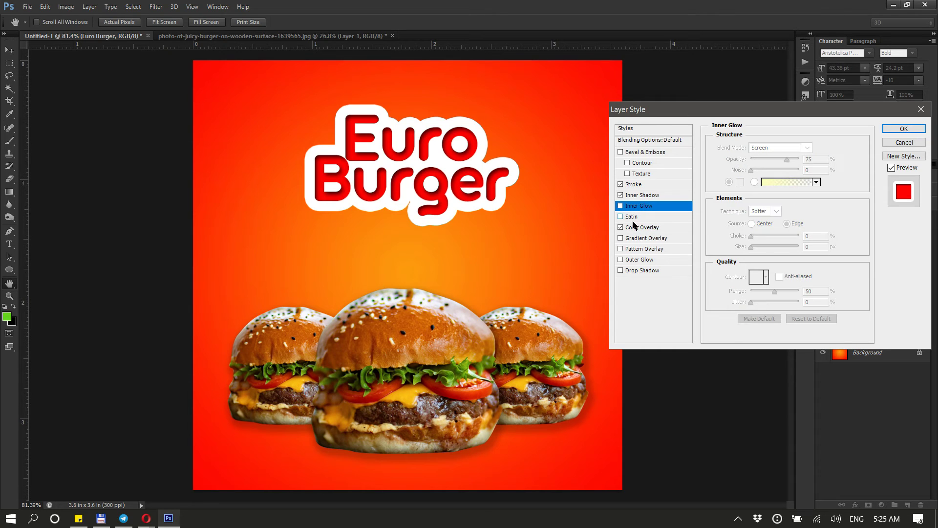
click(632, 217)
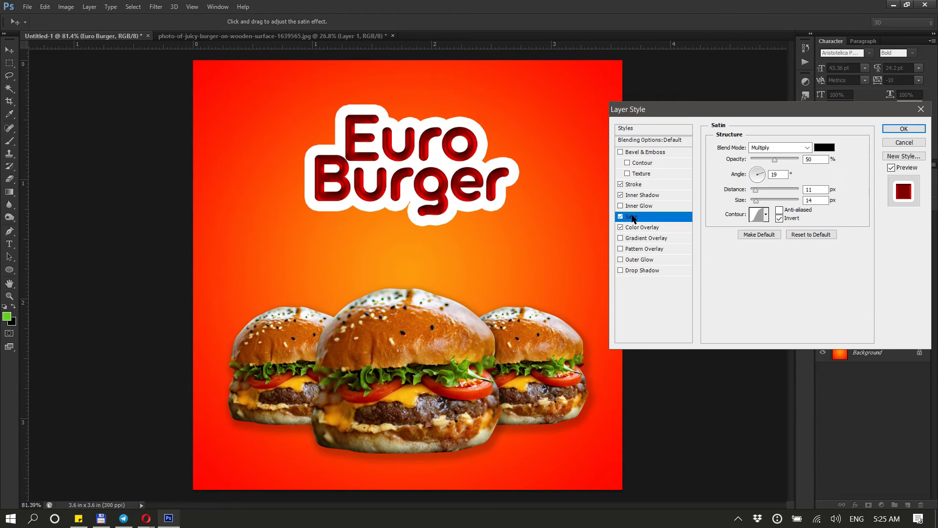
click(621, 216)
click(621, 227)
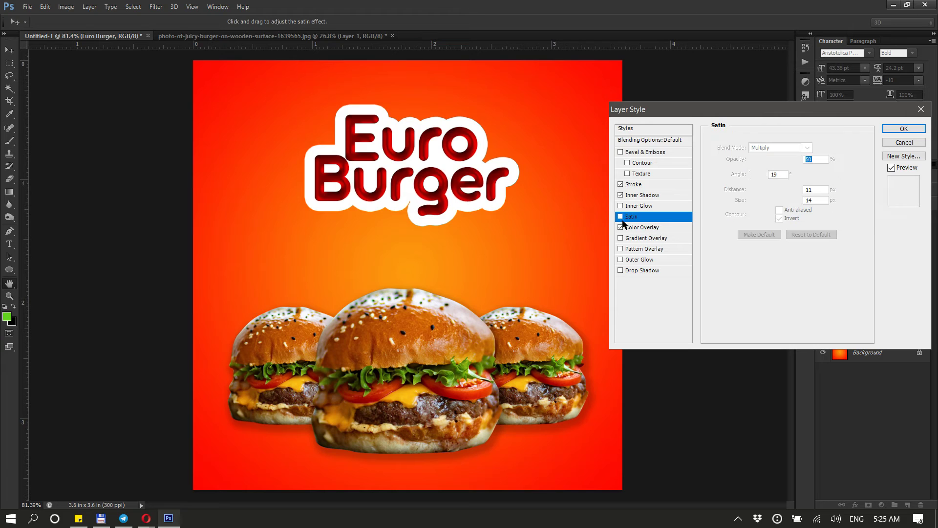
Fine-tune the title's Stroke size, apply the layer style, and nudge the title slightly upward
click(633, 185)
drag(742, 150, 739, 150)
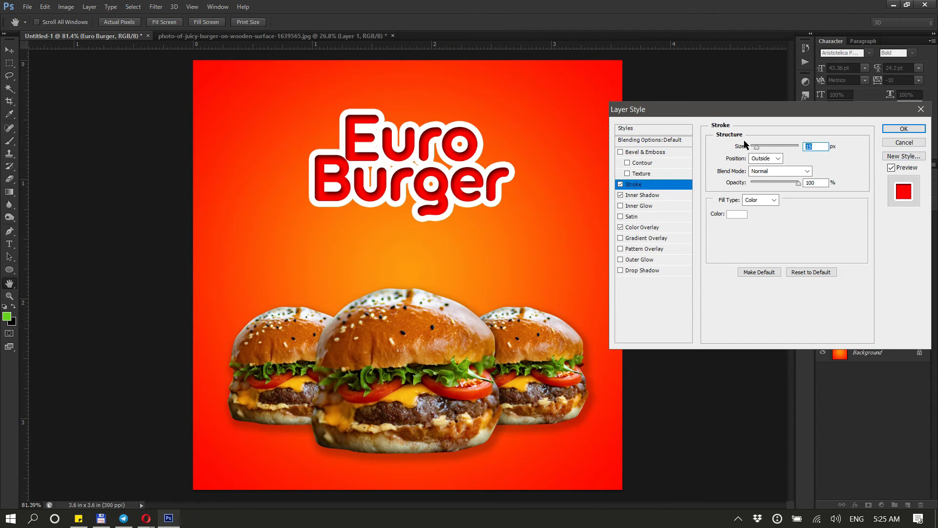
drag(739, 150, 742, 150)
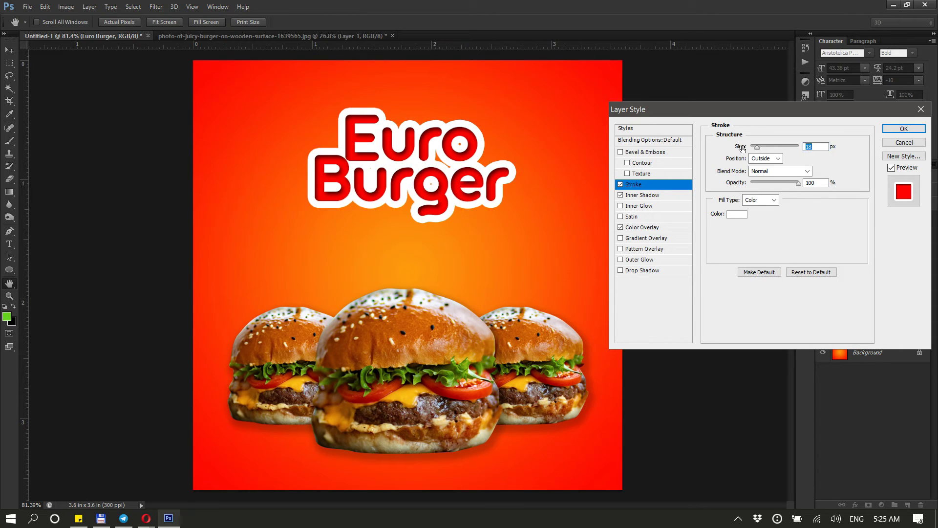
drag(739, 148, 741, 148)
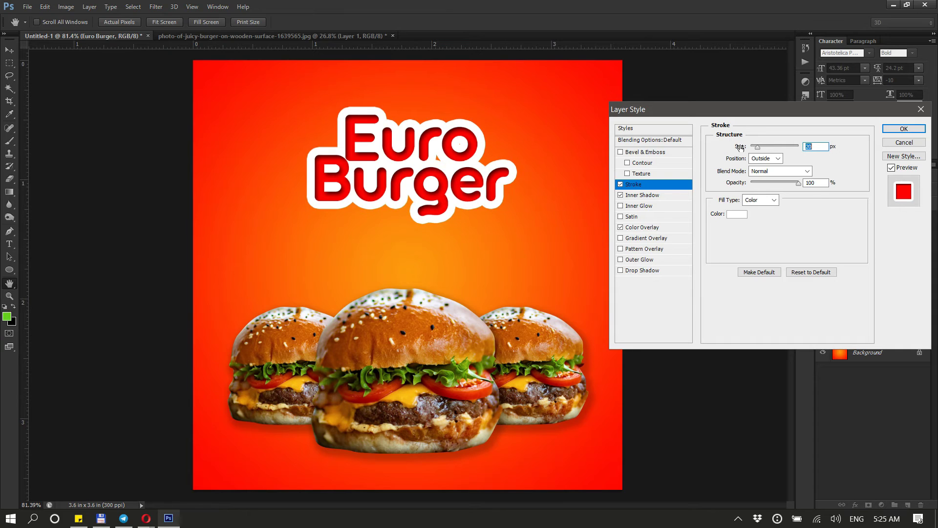
click(902, 129)
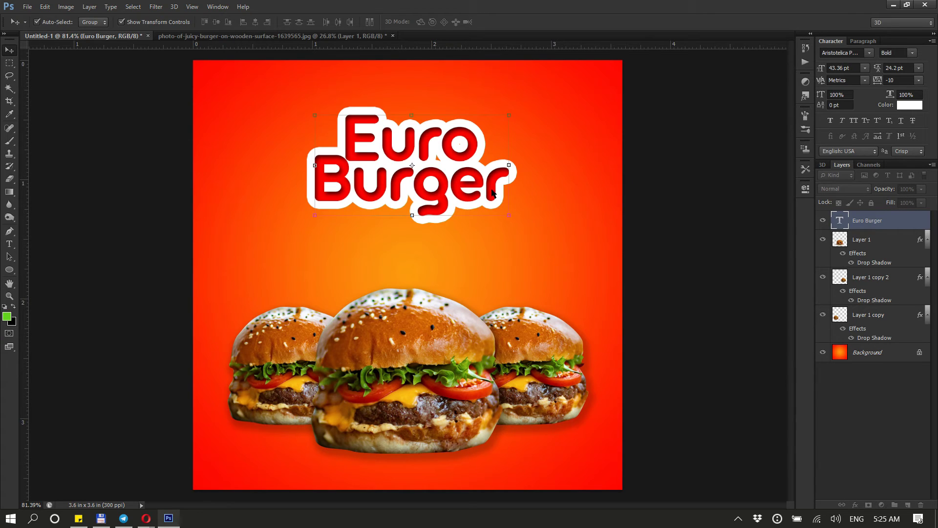
drag(492, 193, 493, 170)
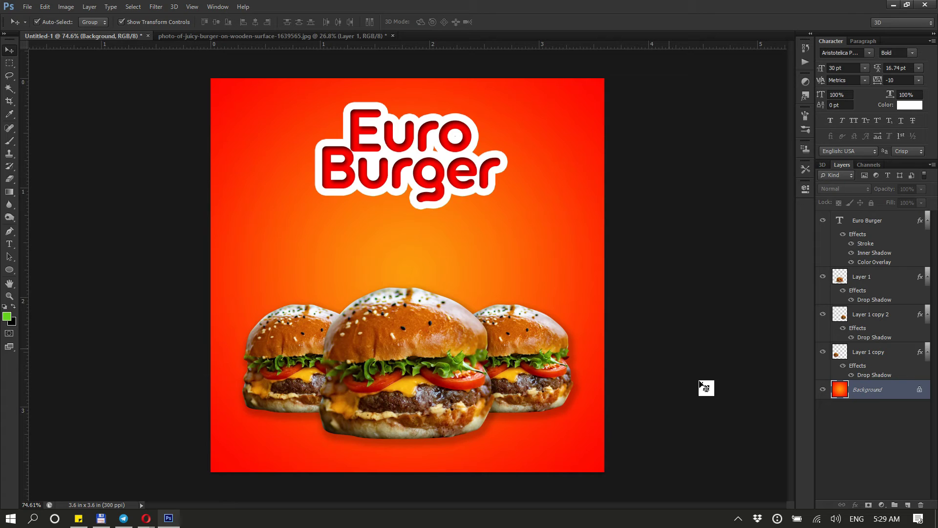
Switch to the browser and search Pexels for cafe photos
mouse_move(150, 525)
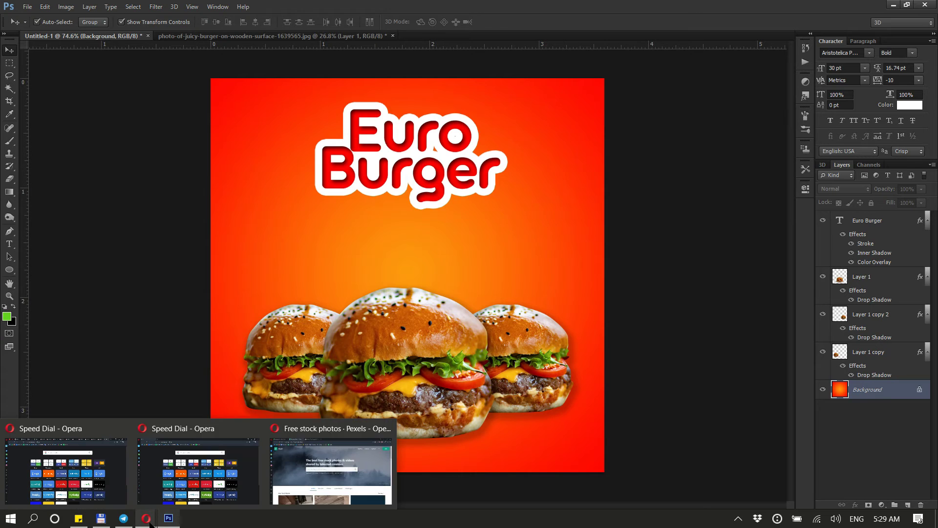
click(330, 469)
click(396, 238)
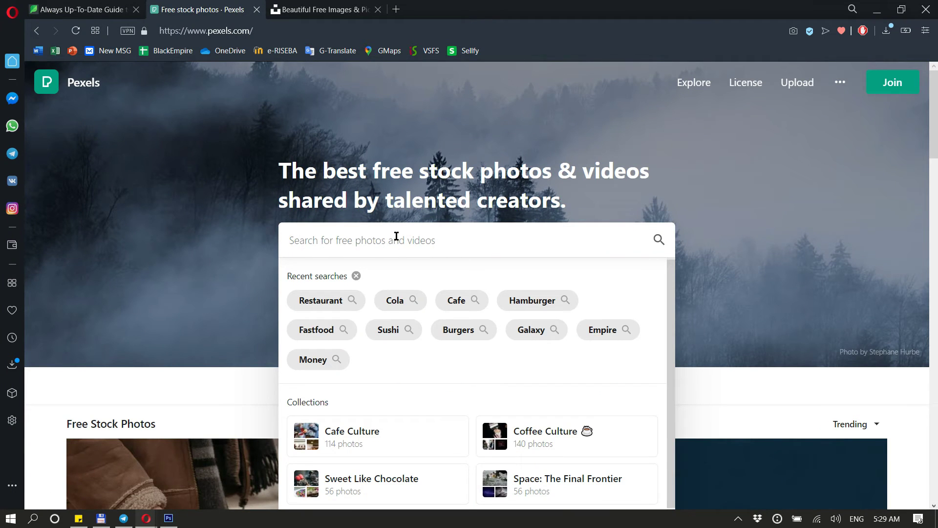
text(cofe)
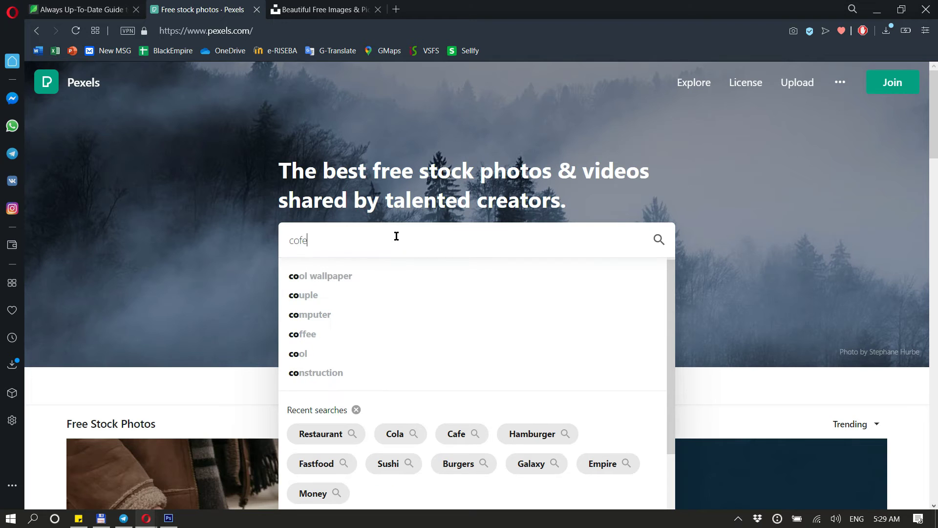
key(ctrl+a)
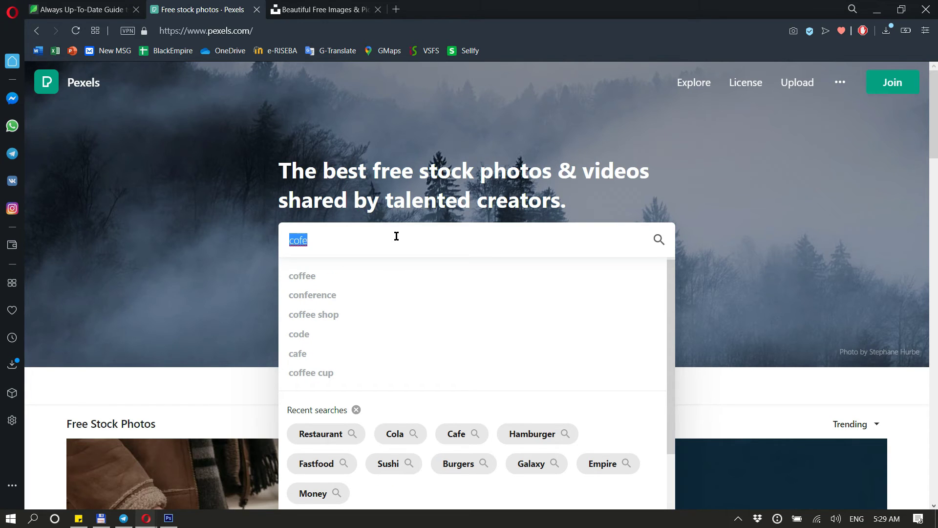
key(BackSpace)
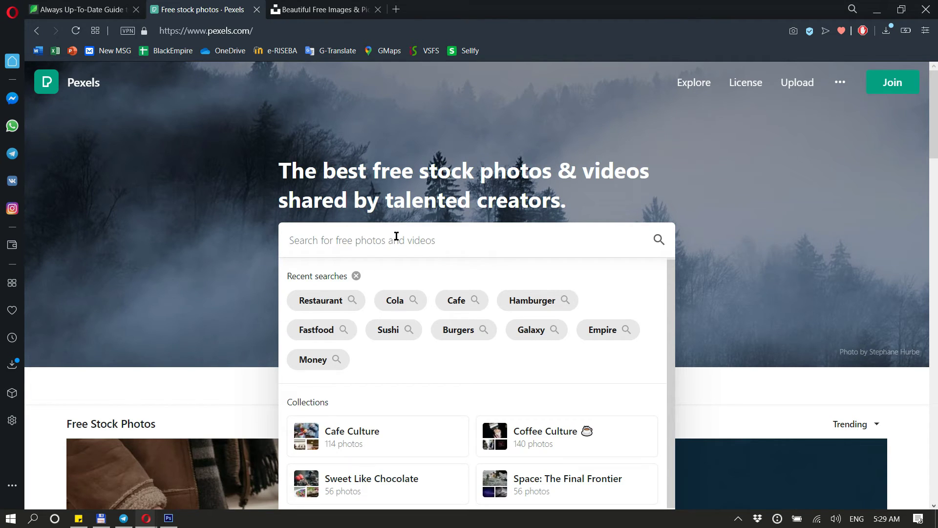
text(cafe)
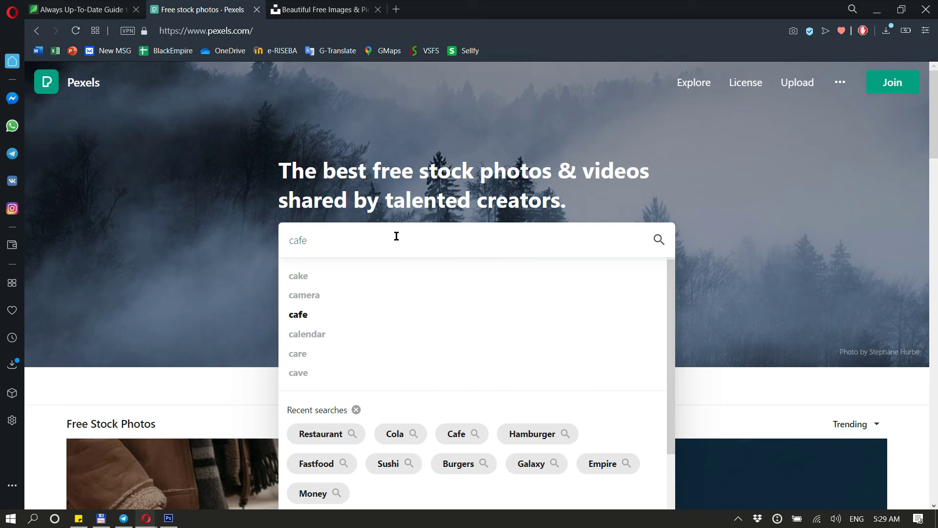
key(Return)
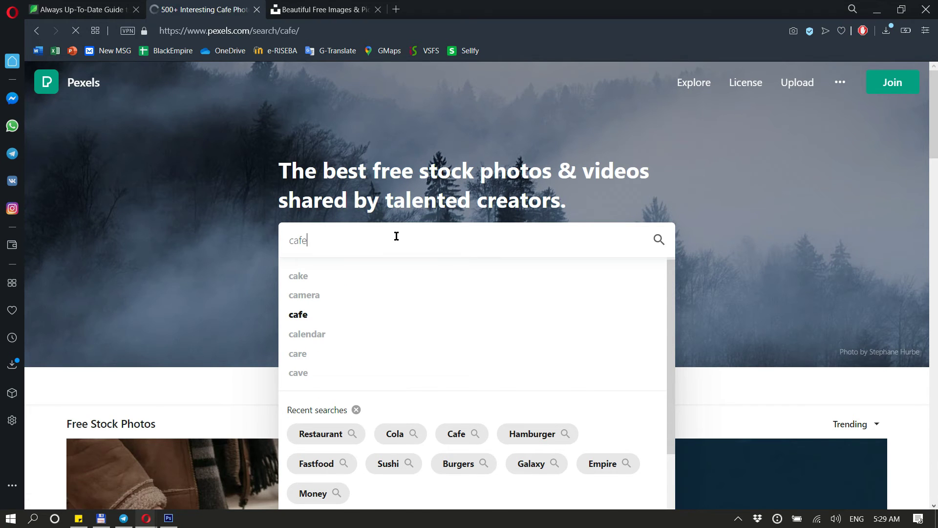
Open the photo of a woman standing near a cafe display counter and download it to the Desktop
scroll(397, 236, down, 8)
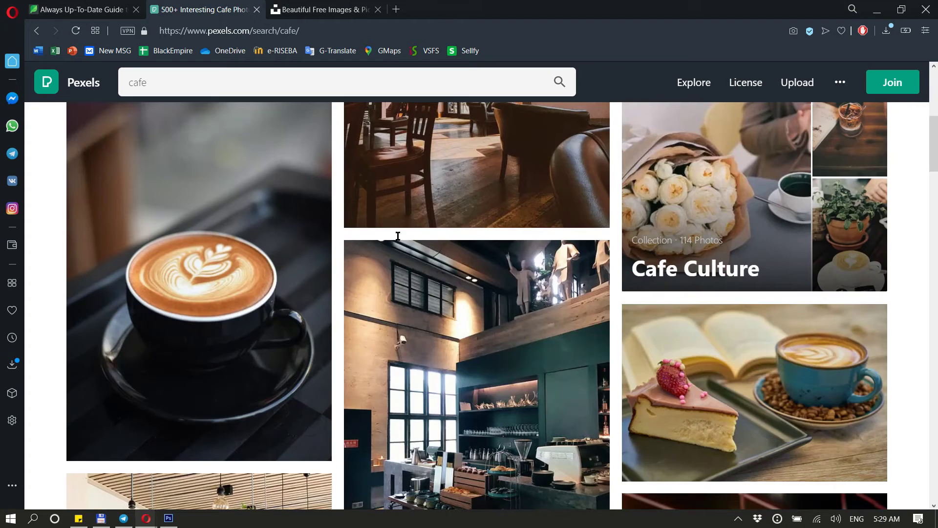
scroll(398, 236, down, 6)
scroll(408, 235, down, 4)
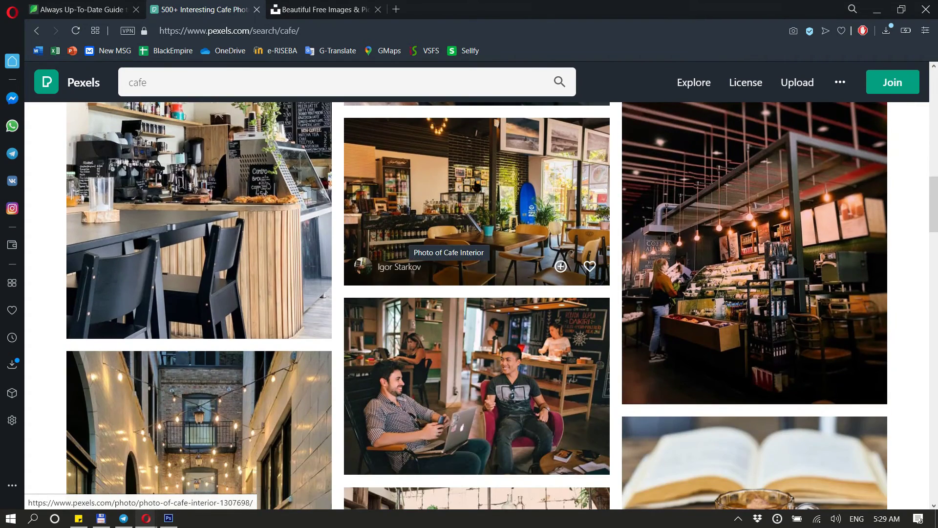
click(729, 219)
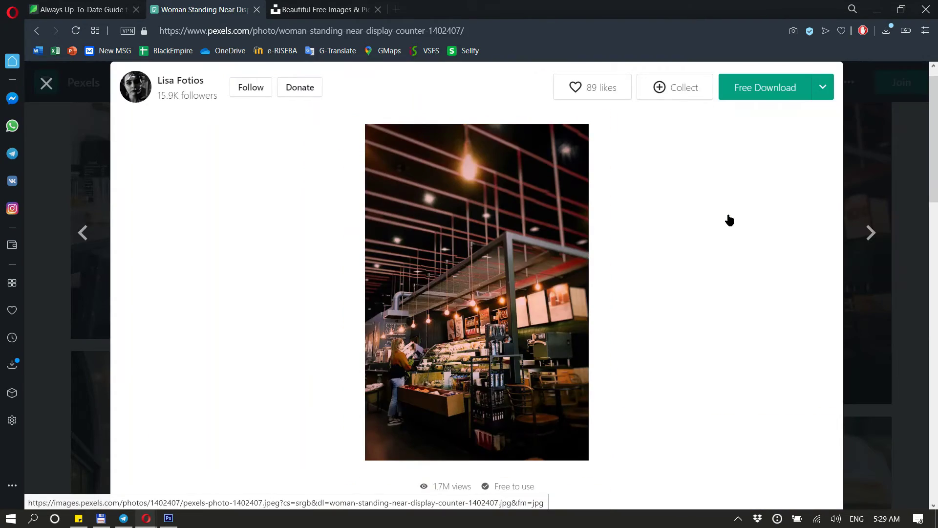
click(761, 96)
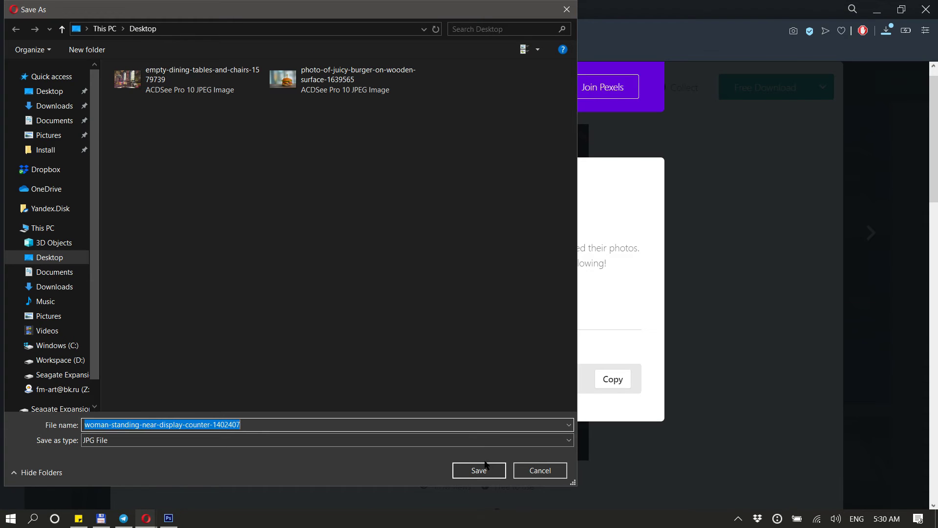
click(479, 469)
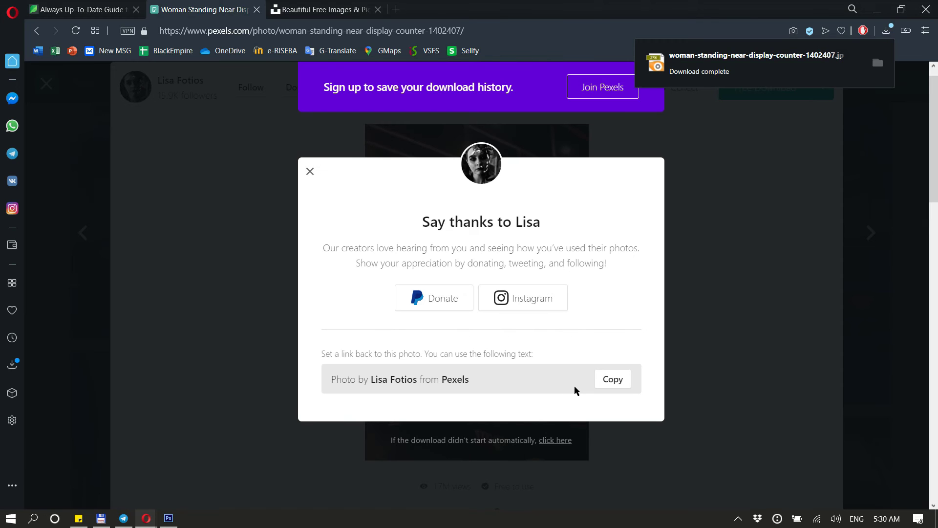
Place the downloaded cafe photo into the poster document just above the background layer
key(super+d)
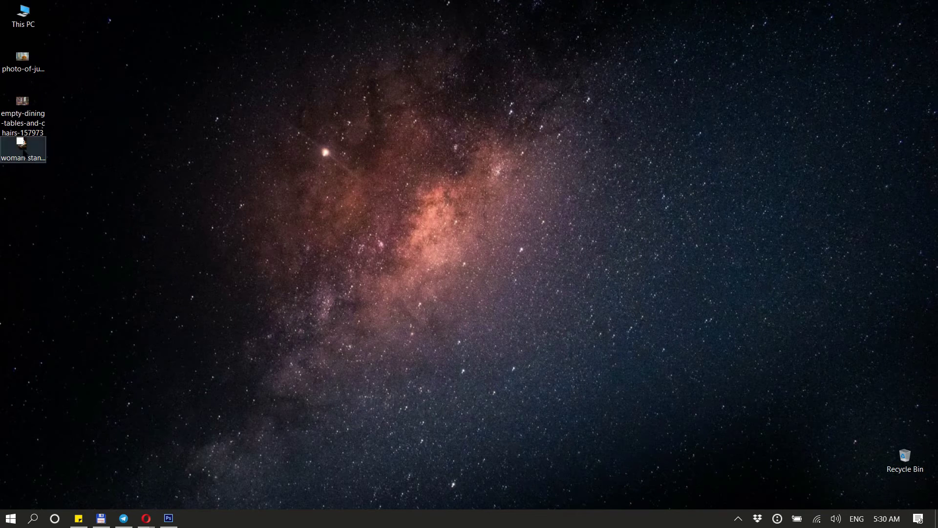
click(22, 146)
key(alt+Tab)
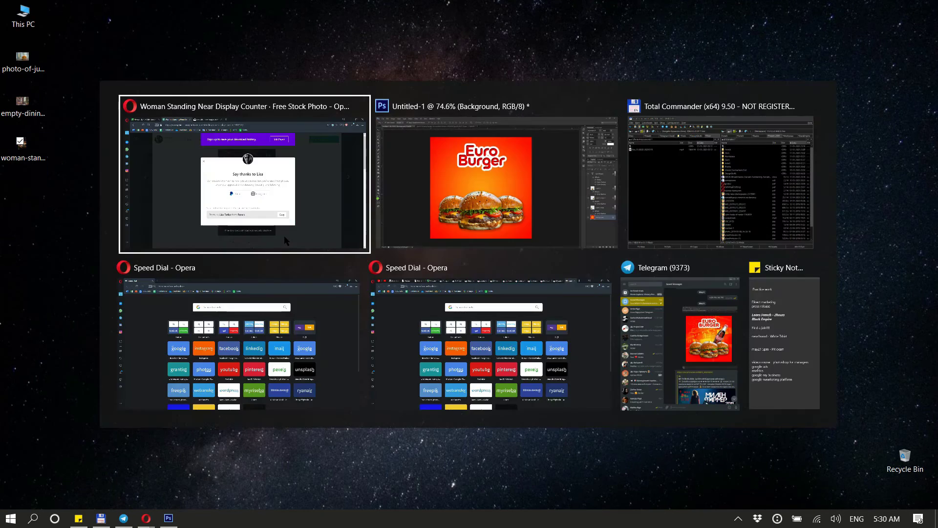
key(alt+Tab)
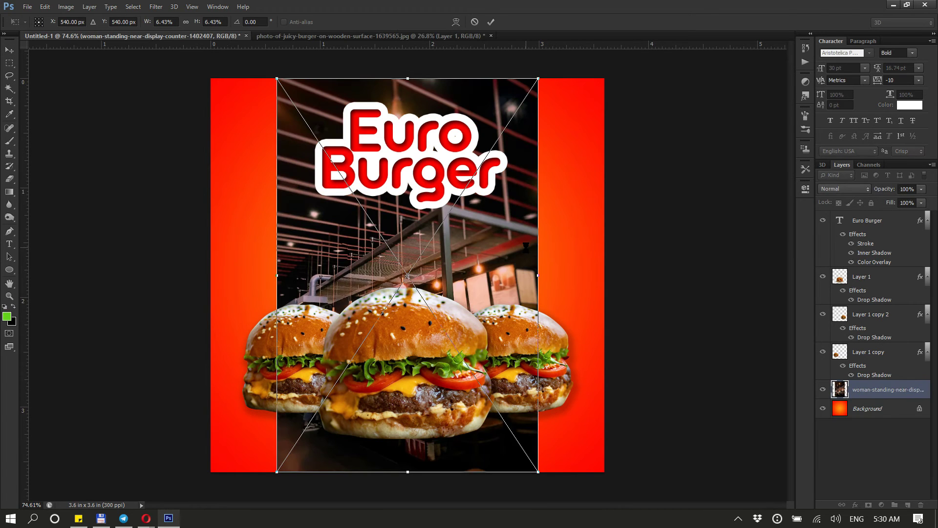
Scale the cafe photo up to cover the whole canvas, shift it down, and commit the transform
alt+scroll(527, 251, down, 1)
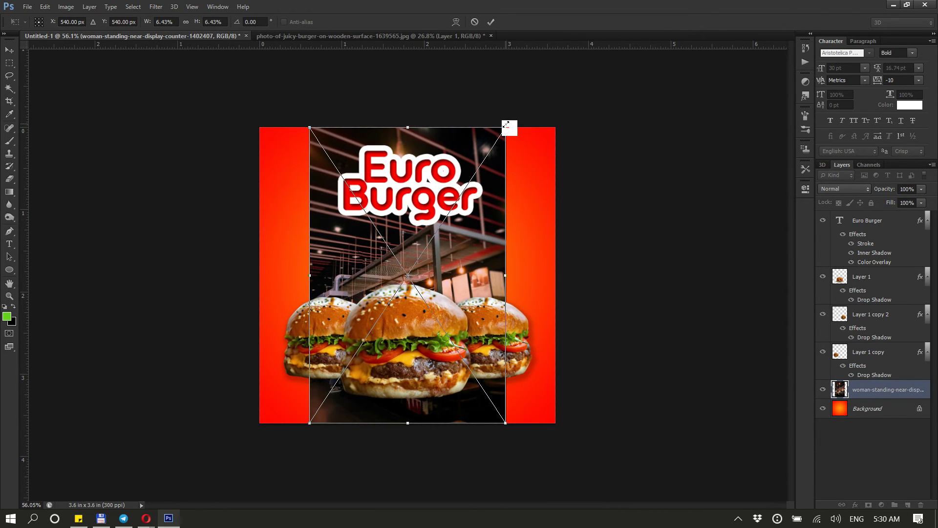
drag(506, 125, 597, 72)
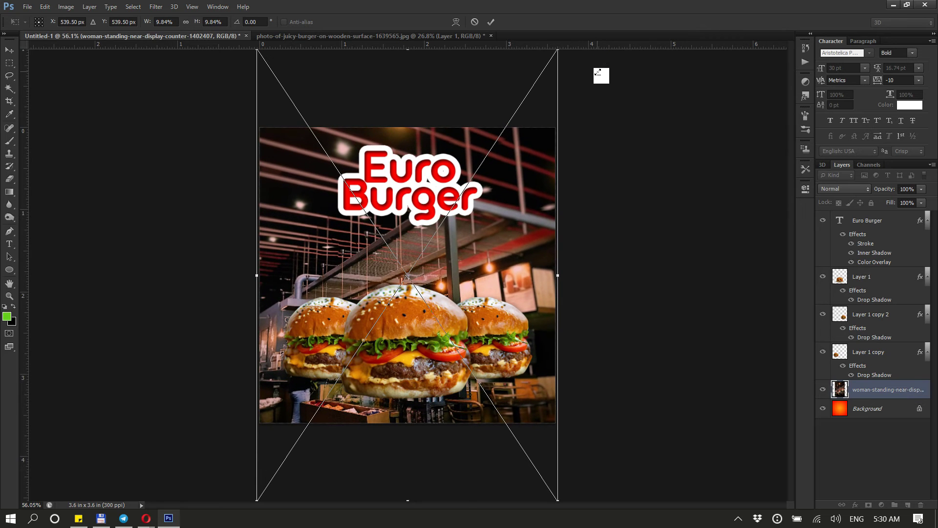
drag(517, 259, 519, 220)
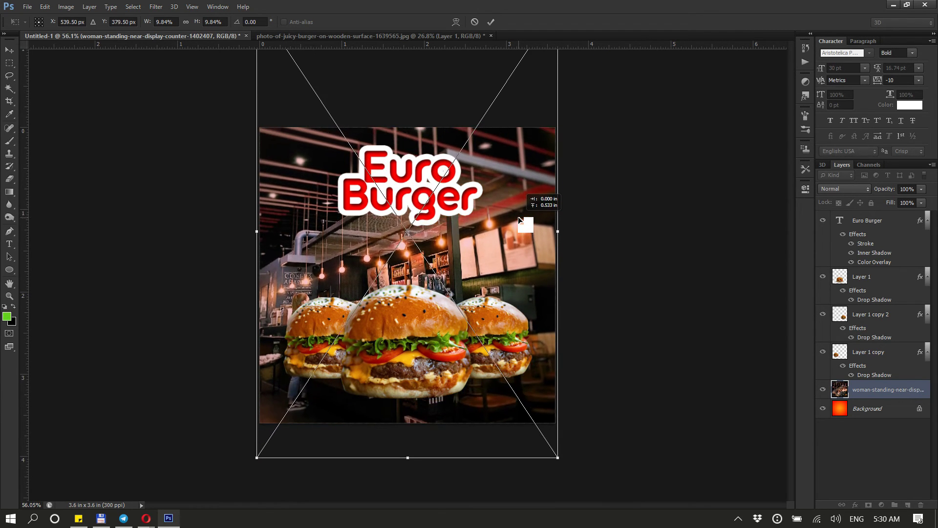
key(Return)
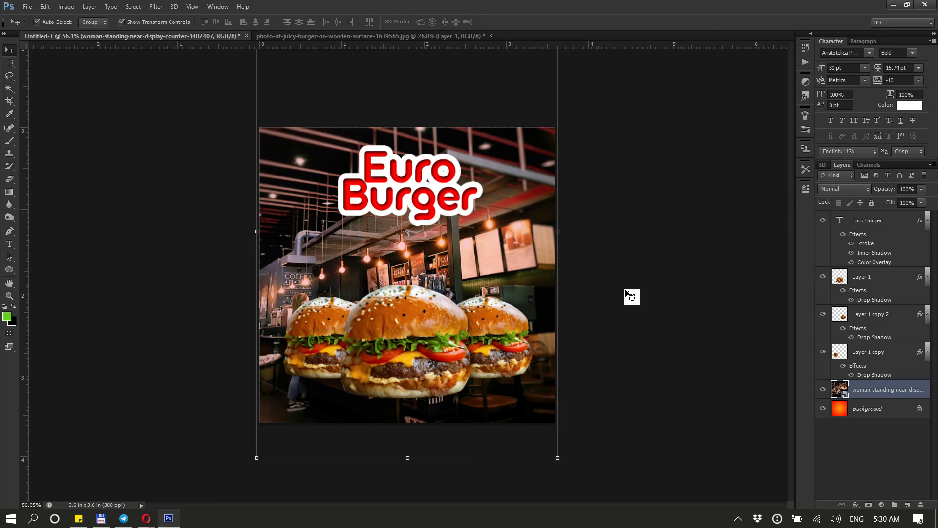
Set the cafe photo layer's blend mode to Soft Light so it tints into the red gradient
key(ctrl+plus)
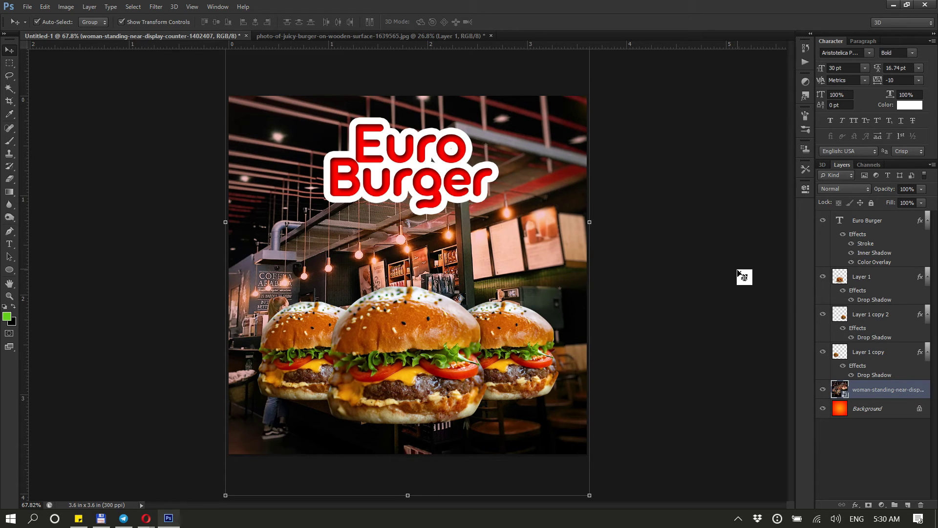
click(855, 191)
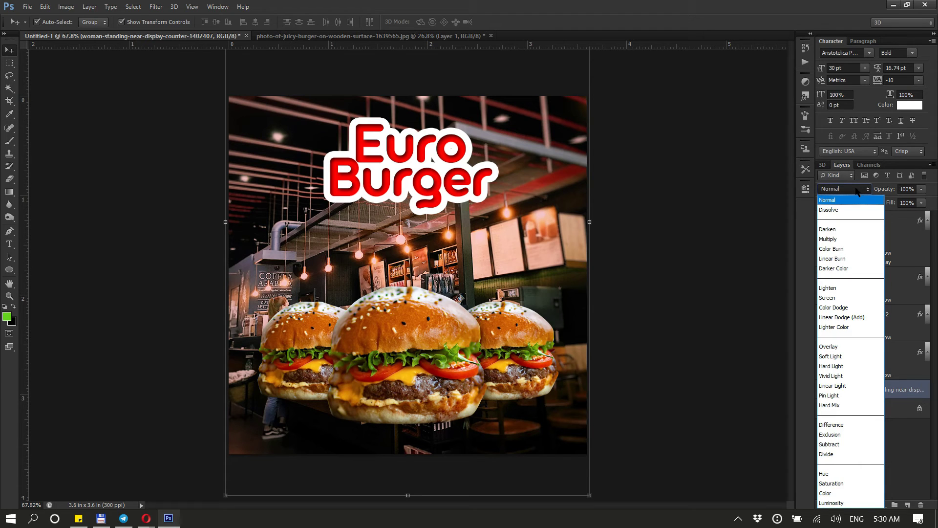
click(847, 230)
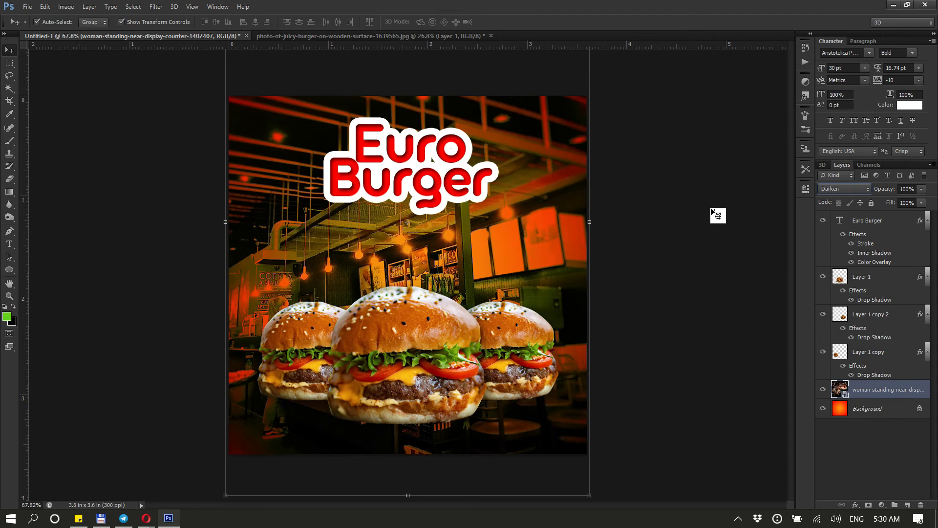
key(Down)
key(Down)
key(Down)
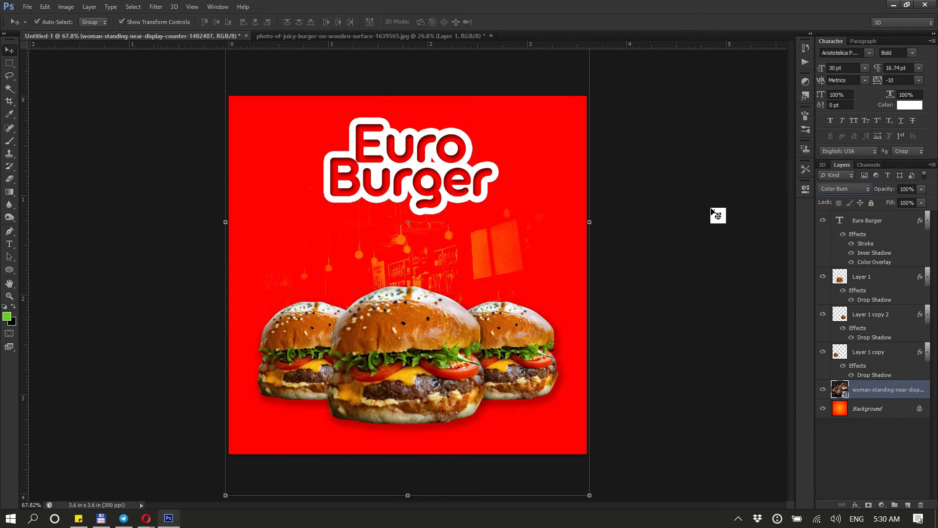
key(Down)
key(Down)
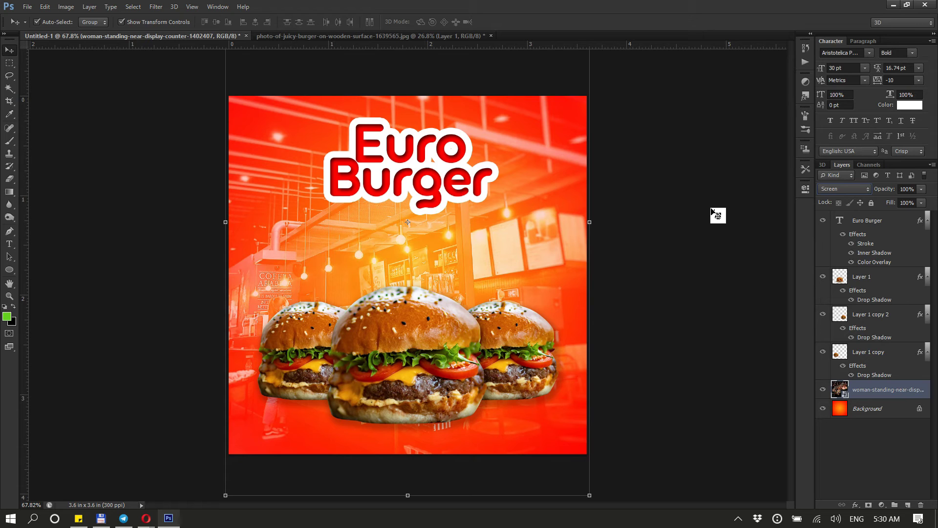
key(Down)
key(Down)
key(Down)
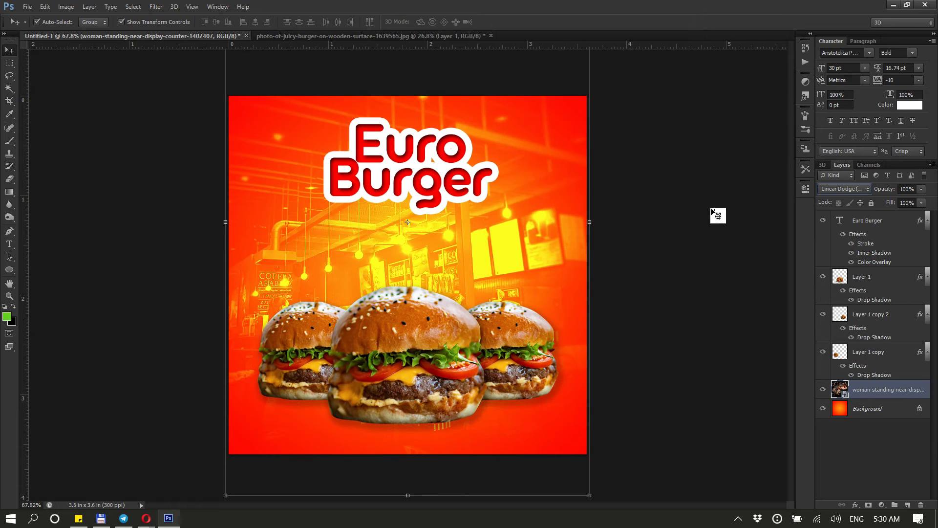
key(Down)
key(Down)
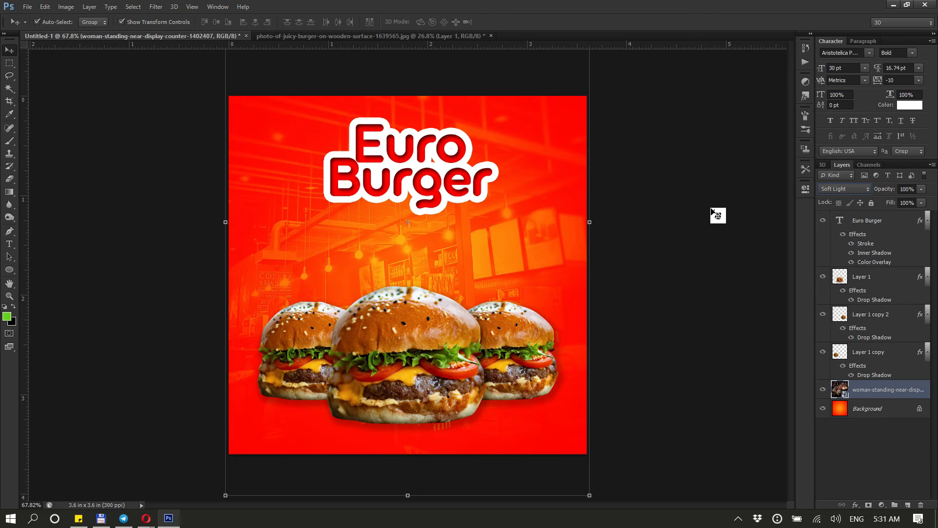
click(712, 209)
scroll(550, 356, up, 2)
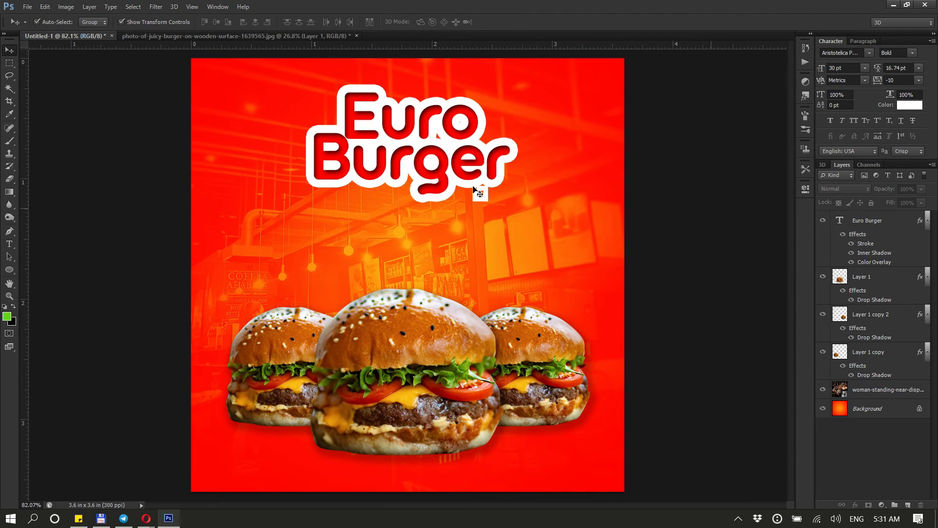
Select all three burger layers together and move them down slightly on the canvas
click(275, 384)
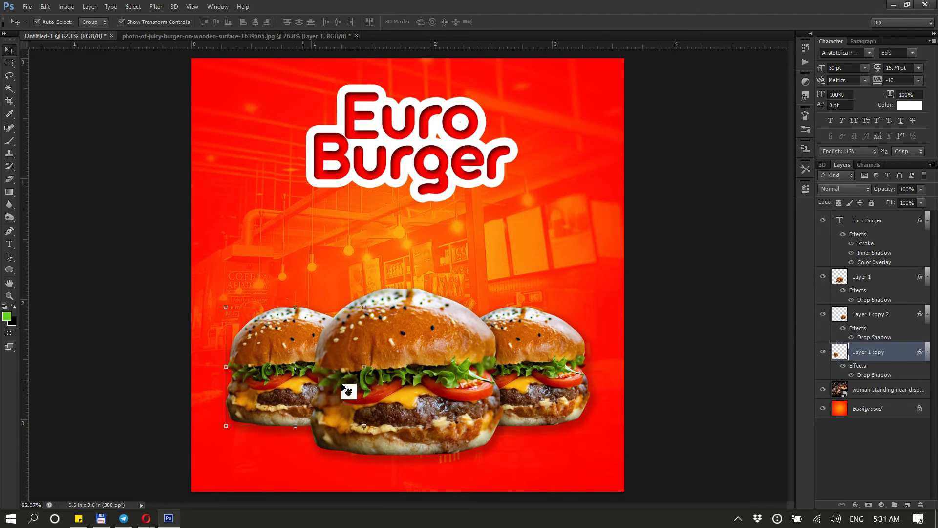
shift+click(518, 396)
shift+click(540, 396)
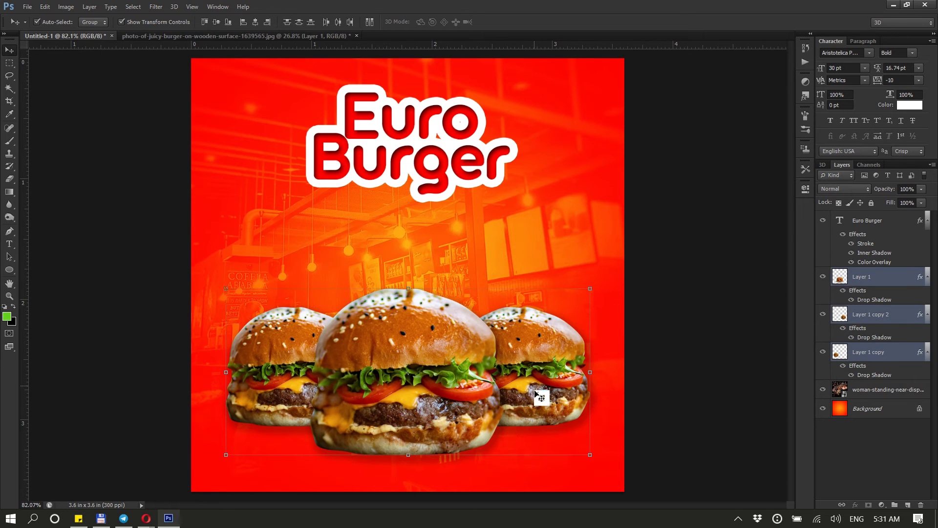
drag(541, 397, 541, 411)
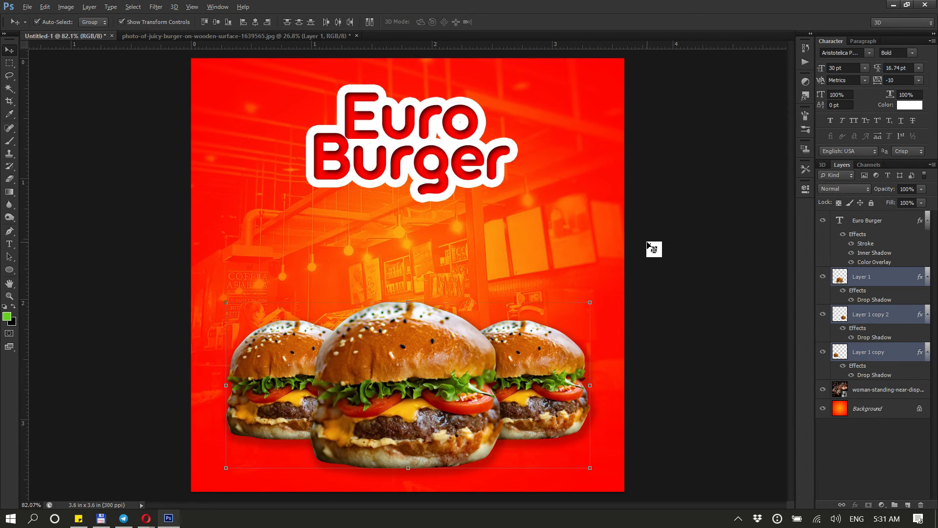
Switch to the browser and search Google Images for "coca cola png" filtered to Large size
key(alt+Tab)
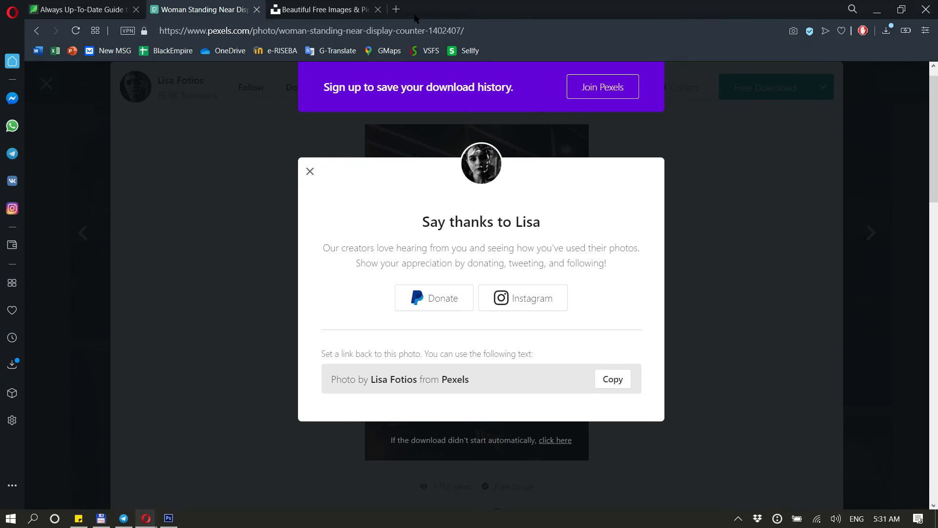
click(395, 9)
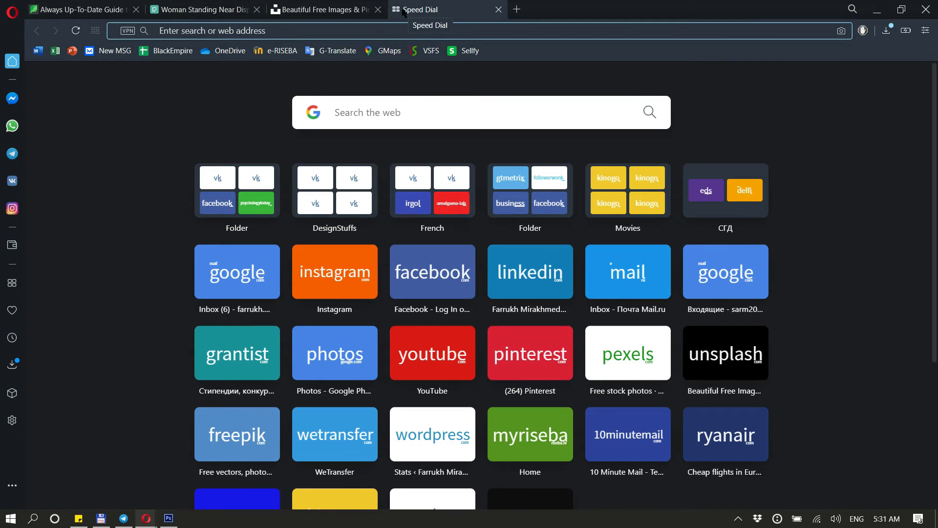
text(coc)
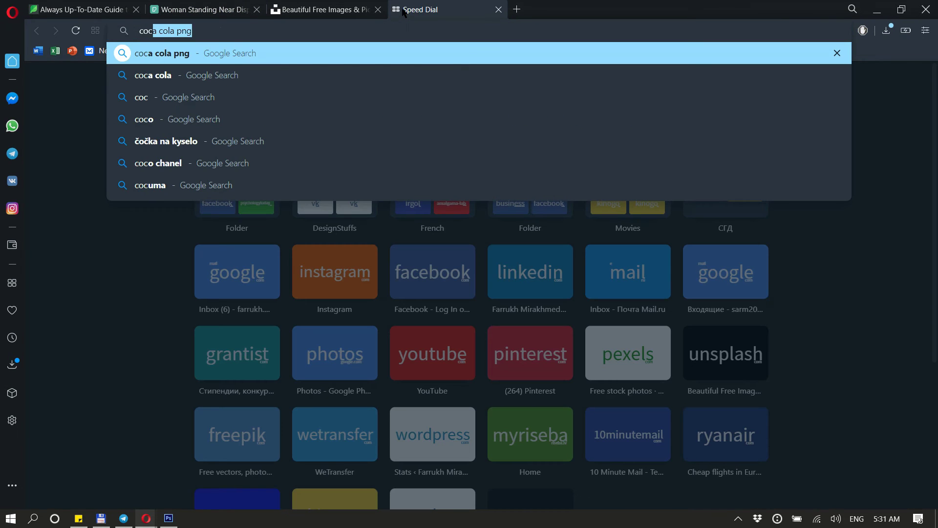
text(l)
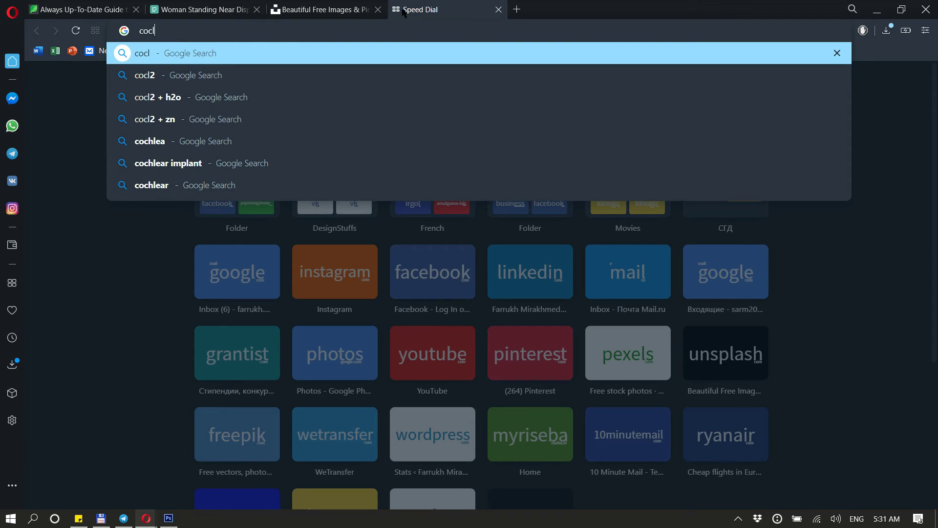
key(BackSpace)
text(a cola png)
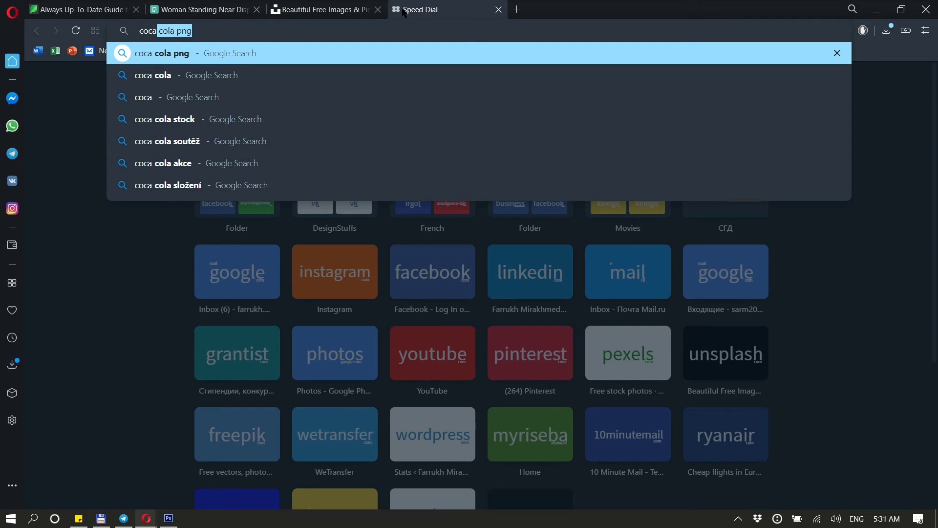
key(Return)
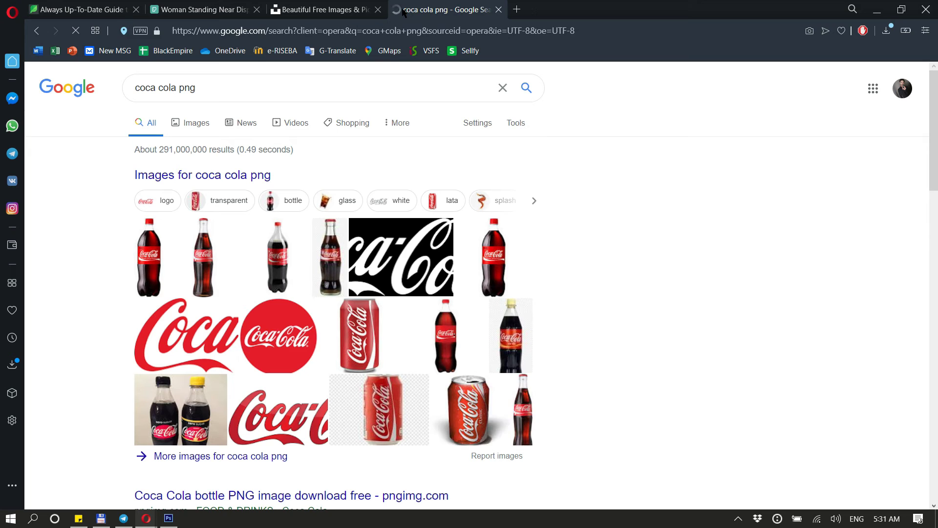
click(198, 123)
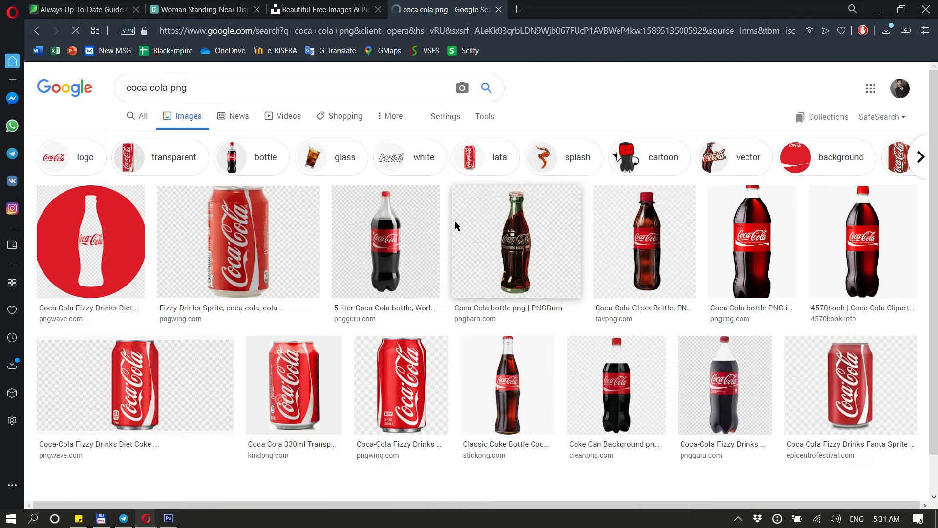
click(485, 116)
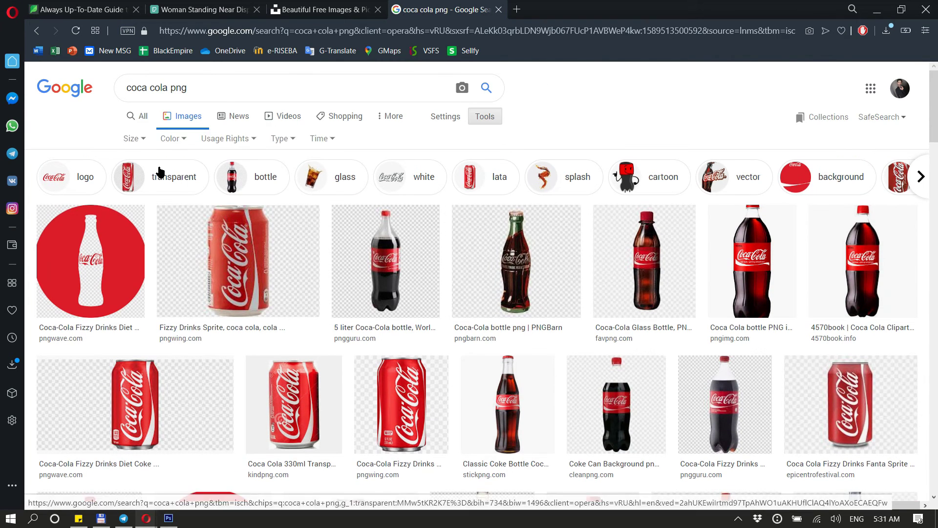
click(128, 142)
click(139, 174)
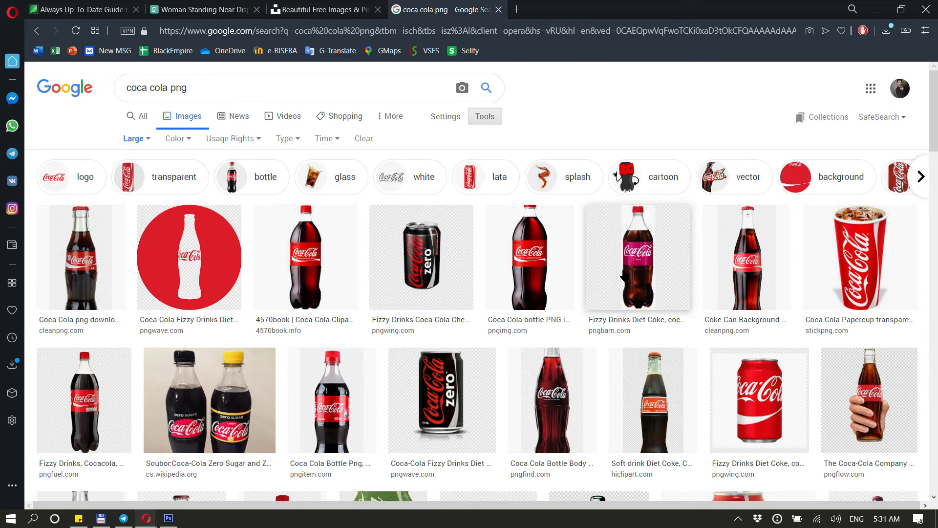
Open the tilted Coca-Cola bottle image and save it to the Desktop as a PNG file
click(755, 290)
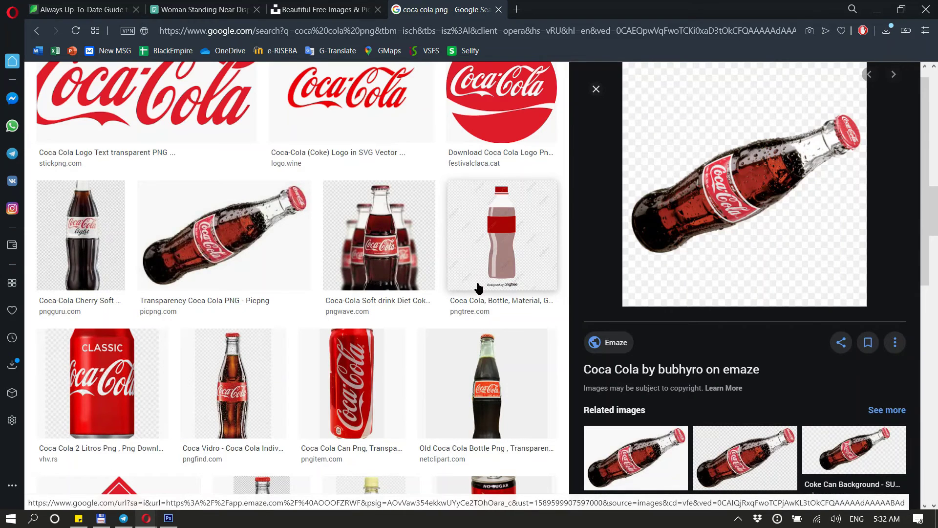
right_click(699, 188)
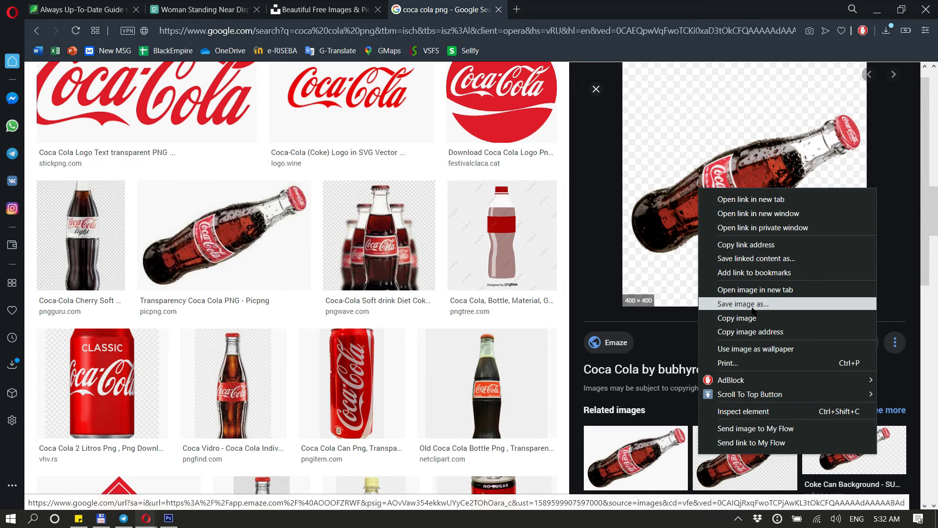
click(752, 307)
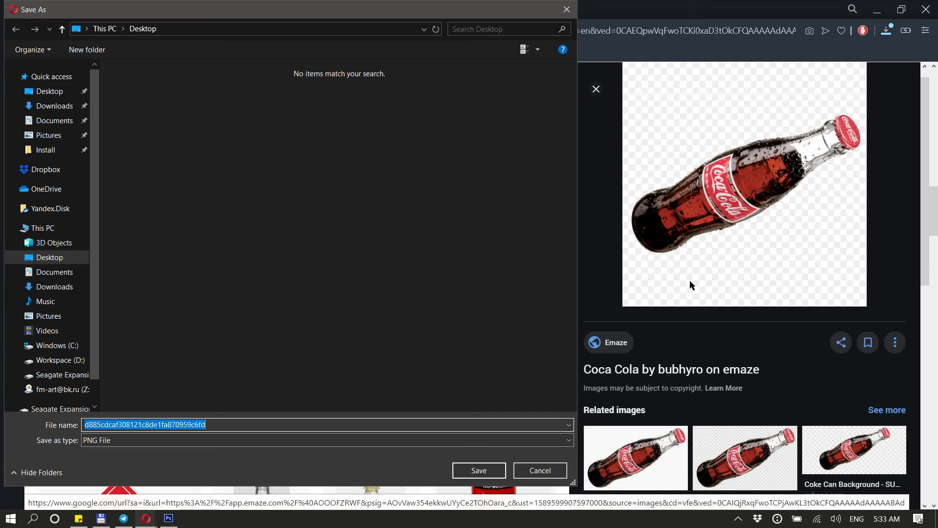
click(476, 472)
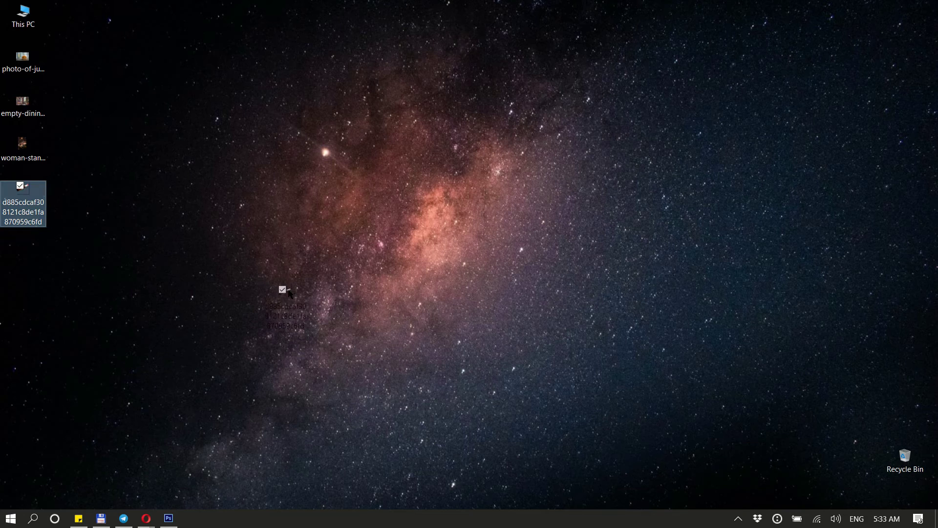
Place the Coca-Cola bottle into the poster, scale it to about 42%, rotate it about -28°, and position it above the burgers
key(alt+Tab)
key(Tab)
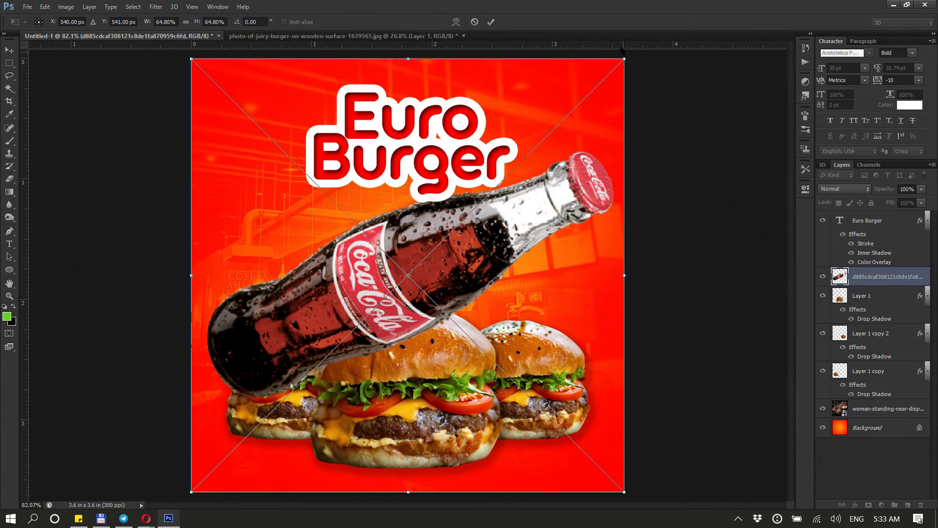
drag(626, 56, 508, 78)
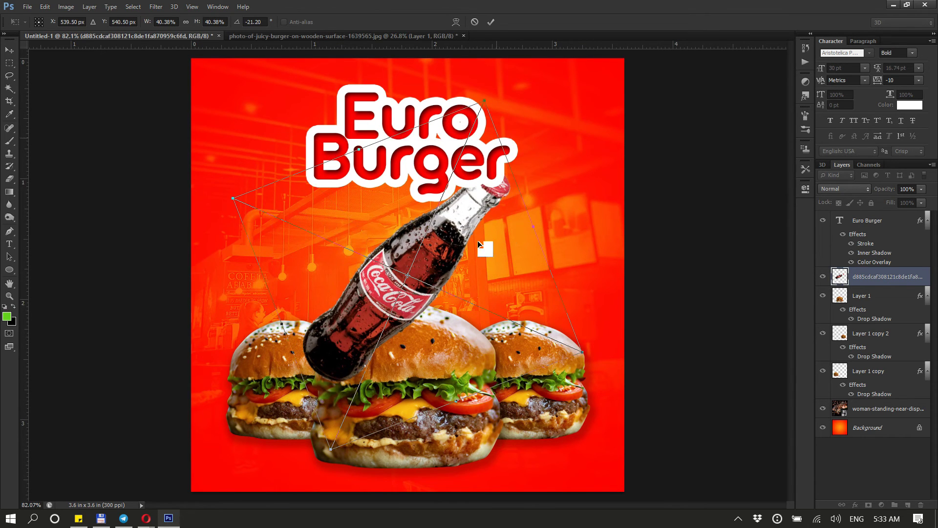
drag(457, 241, 542, 244)
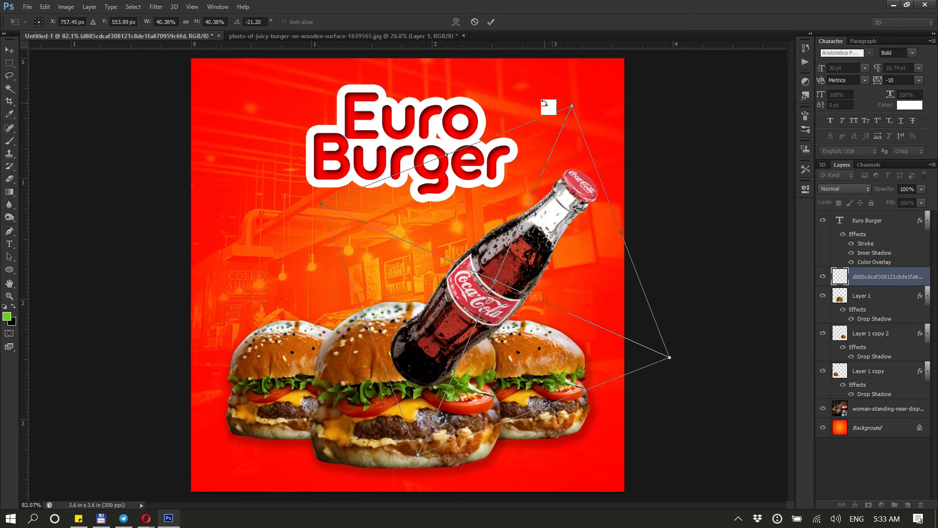
mouse_move(555, 81)
mouse_down()
mouse_move(569, 61)
mouse_move(569, 79)
mouse_up()
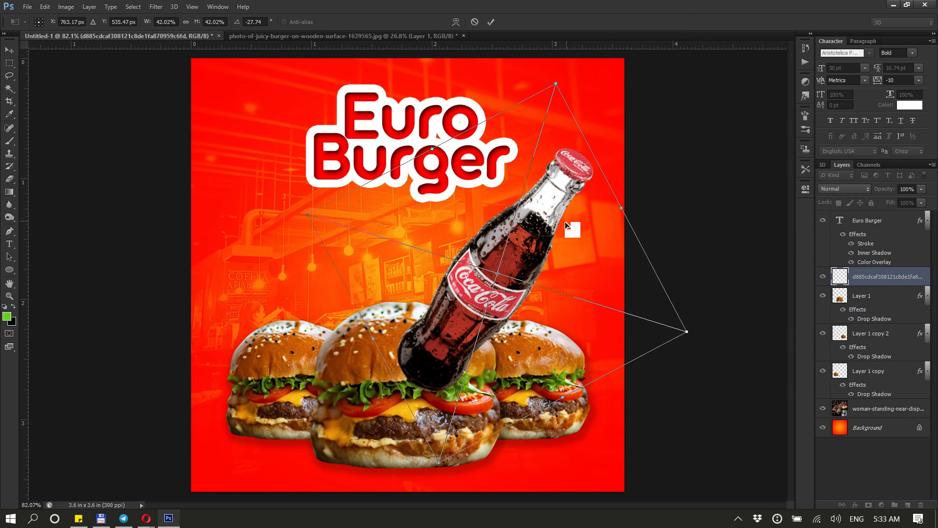
mouse_move(550, 229)
mouse_down()
mouse_move(554, 211)
mouse_move(549, 221)
mouse_up()
drag(831, 247, 821, 248)
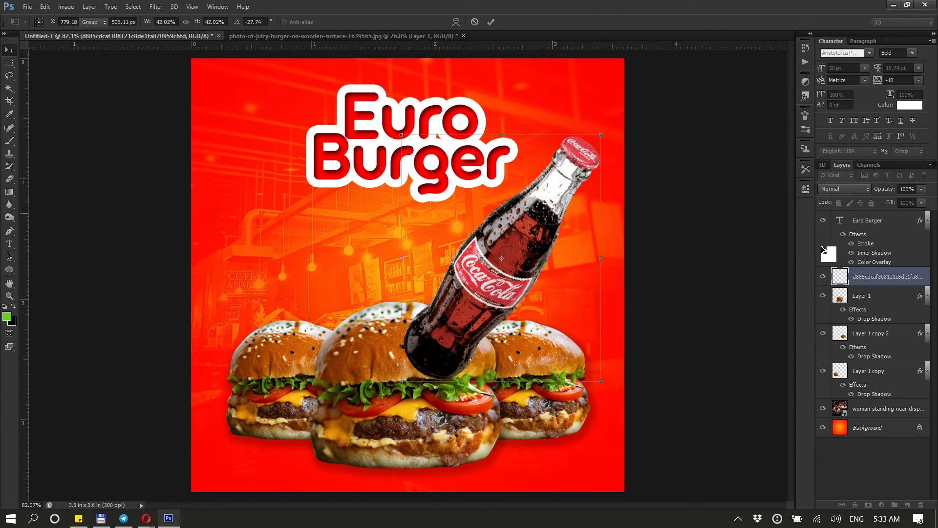
key(Return)
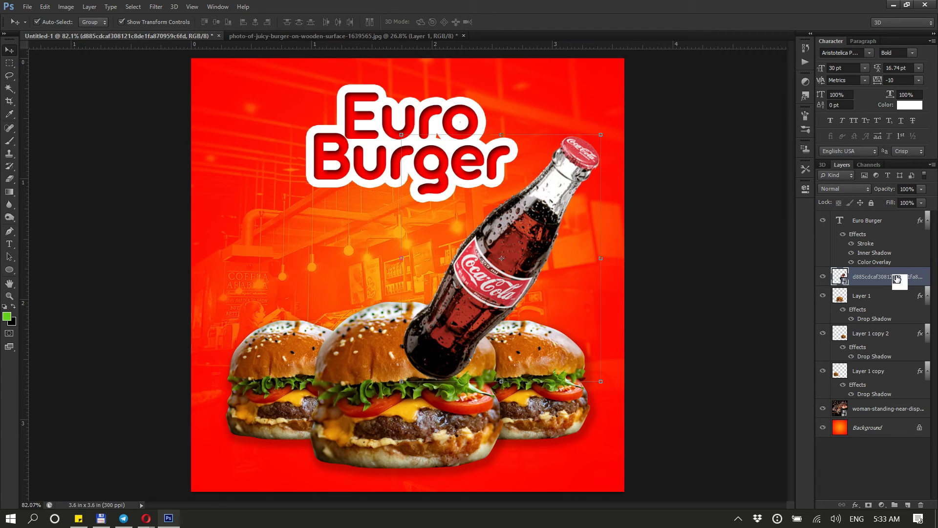
Move the bottle layer below the burger layers and nudge the bottle slightly right
drag(897, 278, 886, 391)
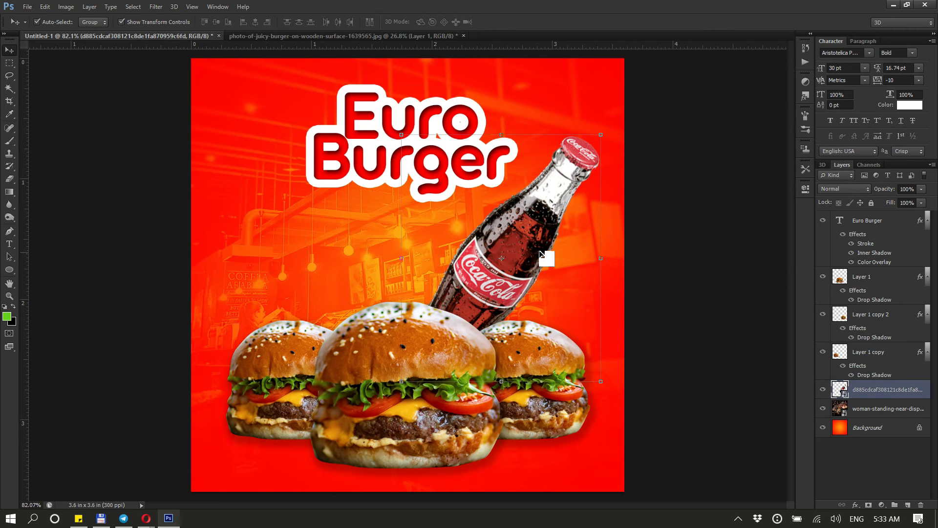
drag(532, 252, 539, 250)
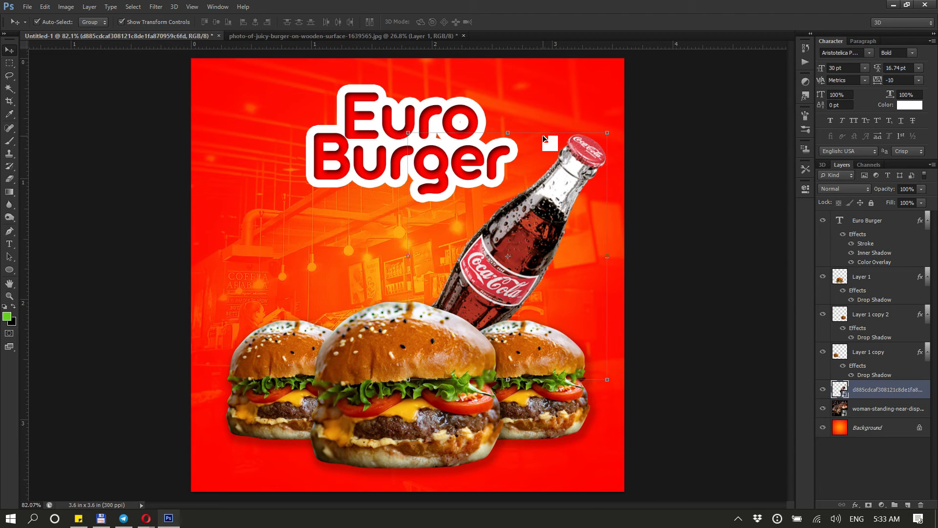
Rasterize the Coca-Cola bottle layer
scroll(564, 174, up, 2)
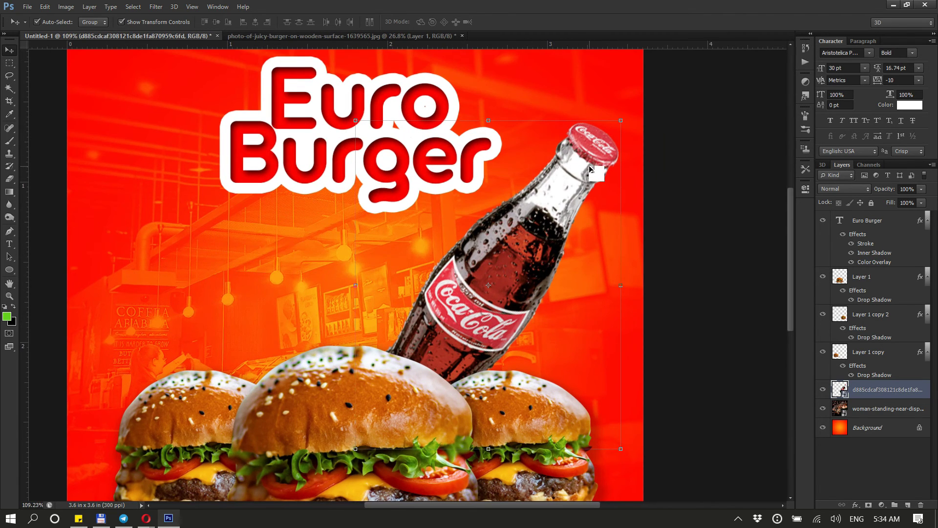
scroll(575, 156, up, 1)
scroll(569, 190, up, 1)
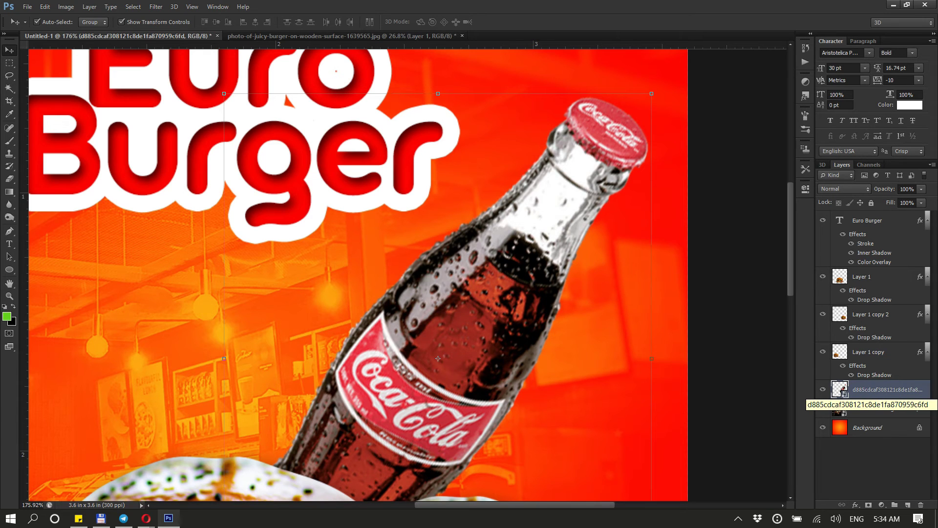
right_click(878, 394)
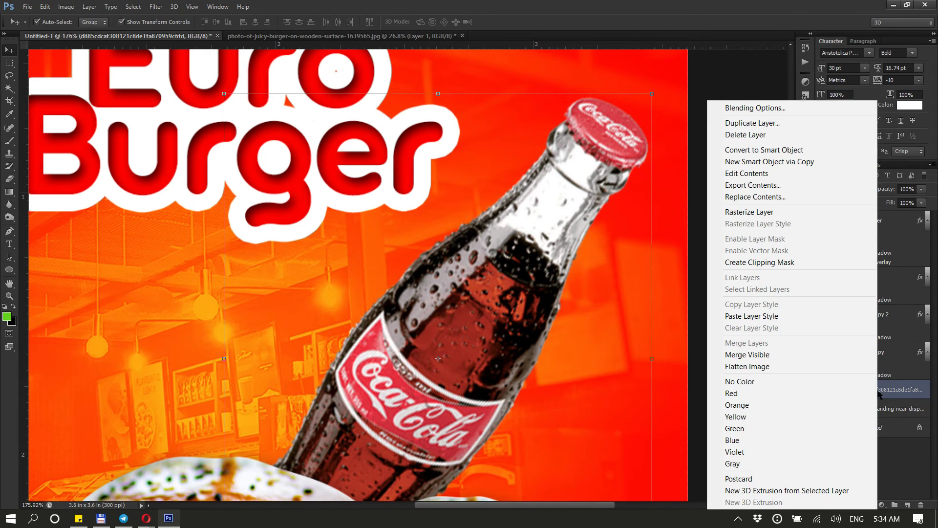
click(783, 215)
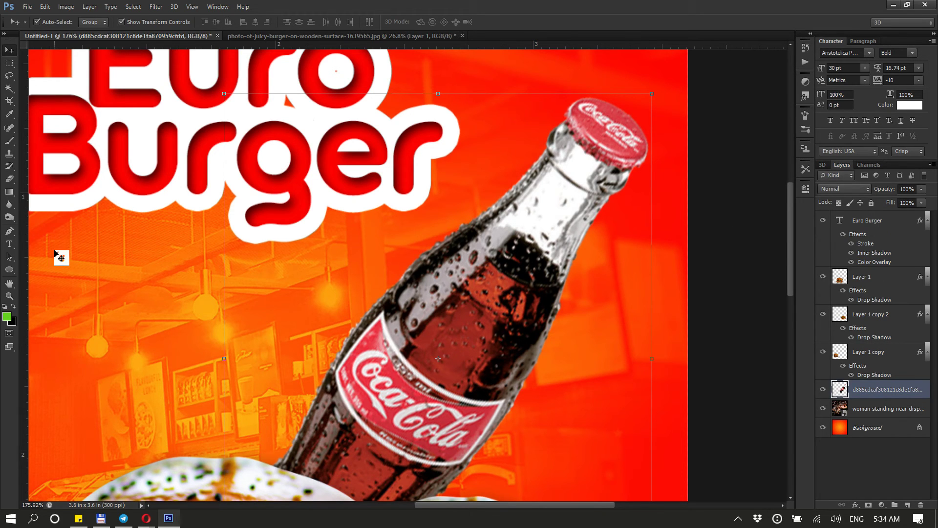
Trace a Pen path around the bottle's neck and cap and convert it into a selection
click(9, 232)
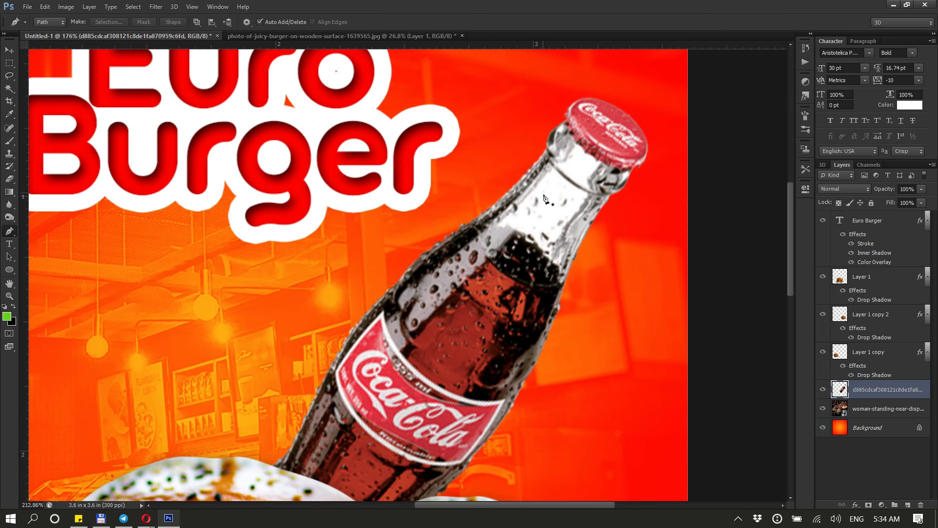
scroll(545, 198, up, 2)
click(585, 329)
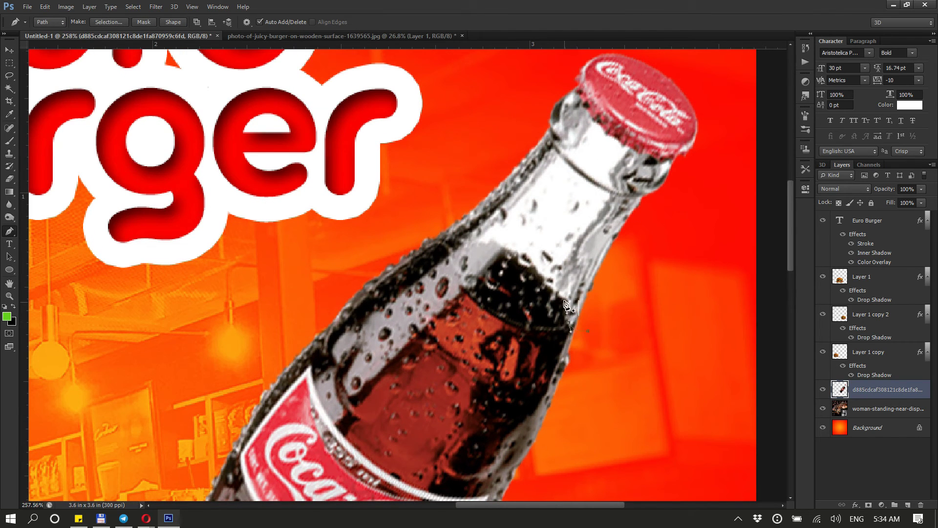
click(539, 273)
click(531, 264)
click(517, 256)
click(507, 248)
click(494, 245)
click(483, 243)
click(472, 241)
click(454, 228)
click(450, 209)
click(485, 147)
click(541, 100)
click(552, 86)
click(573, 88)
click(594, 119)
click(607, 132)
click(619, 142)
click(629, 148)
click(637, 151)
click(643, 154)
click(656, 156)
click(670, 157)
click(677, 159)
click(686, 161)
click(695, 164)
click(699, 189)
click(680, 239)
click(640, 301)
click(633, 306)
key(ctrl+Return)
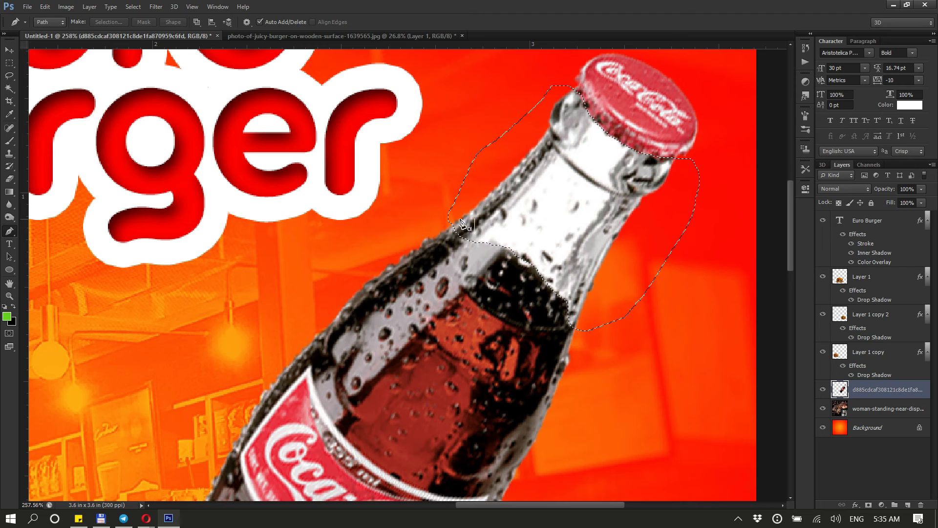
Cut the selected neck and cap onto a new layer and shift that piece up and to the right
click(10, 63)
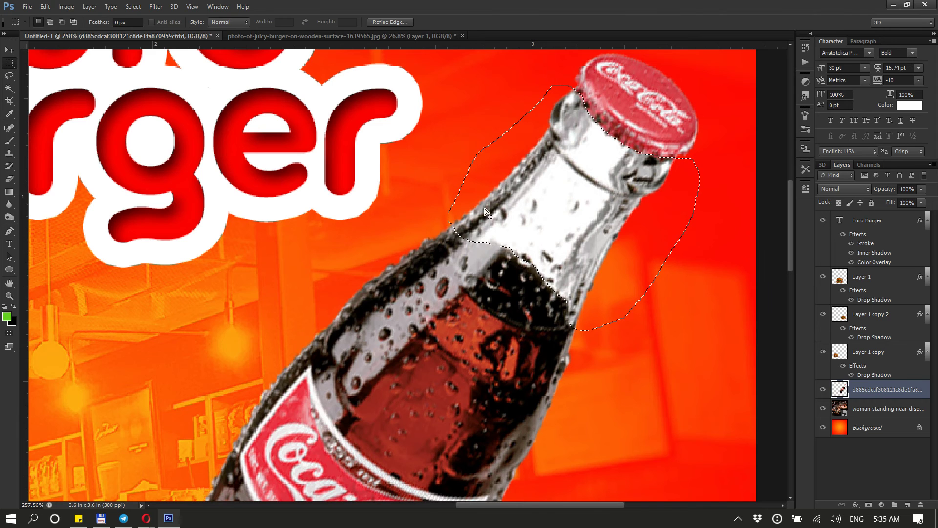
right_click(558, 198)
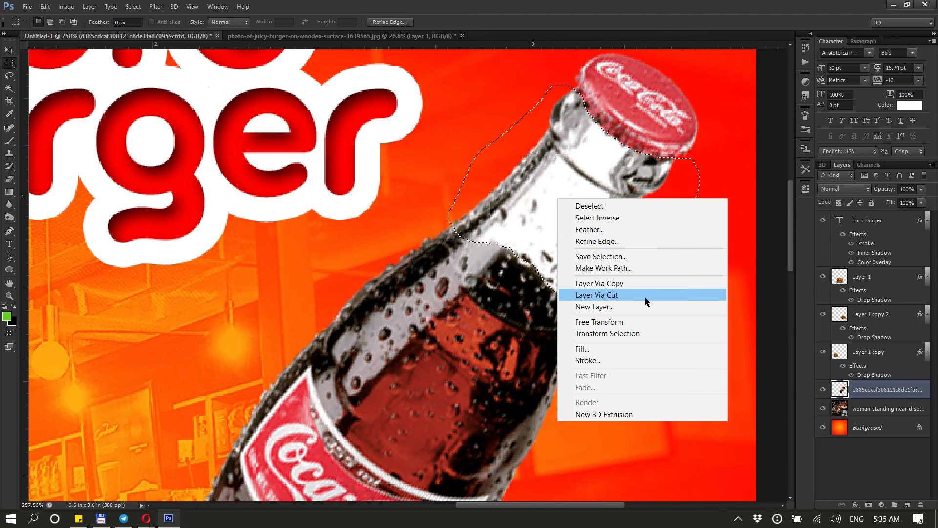
click(596, 295)
key(v)
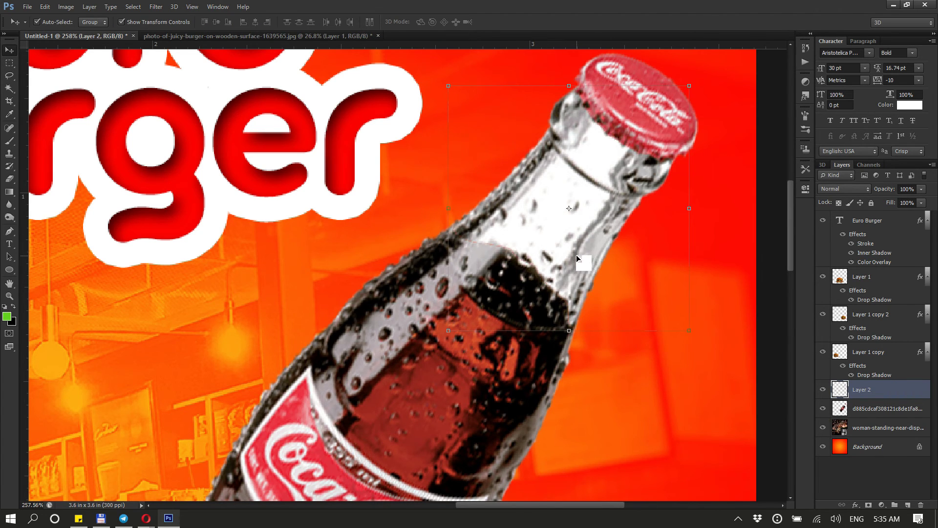
drag(576, 256, 664, 289)
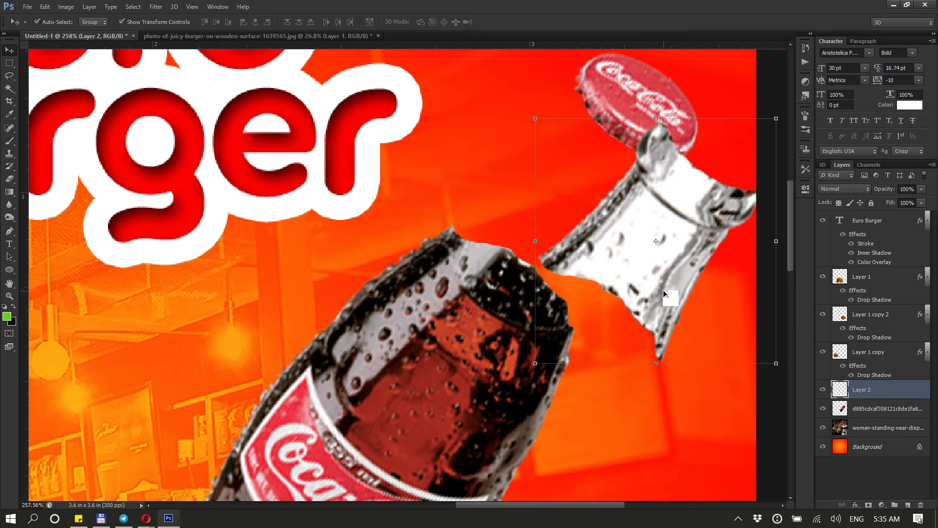
Undo the neck piece's shift and set the neck layer's blend mode to Hard Light
key(ctrl+z)
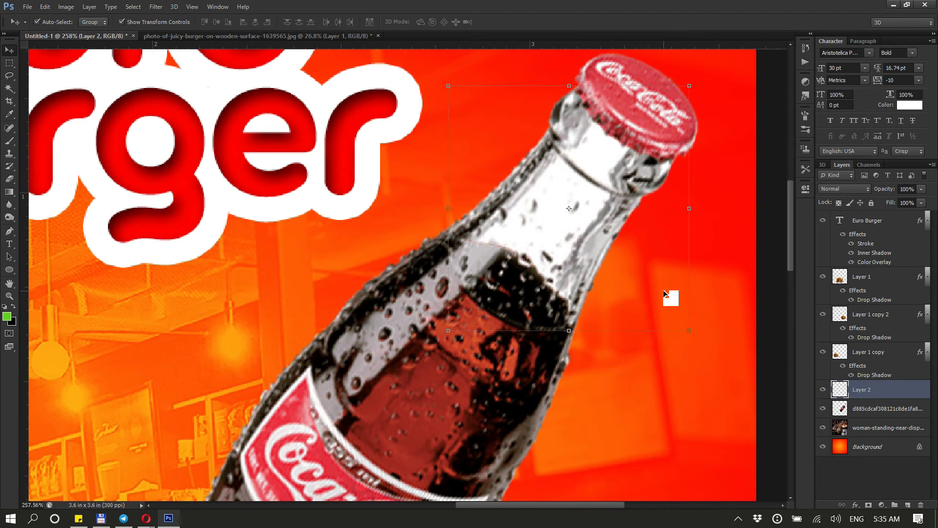
click(846, 189)
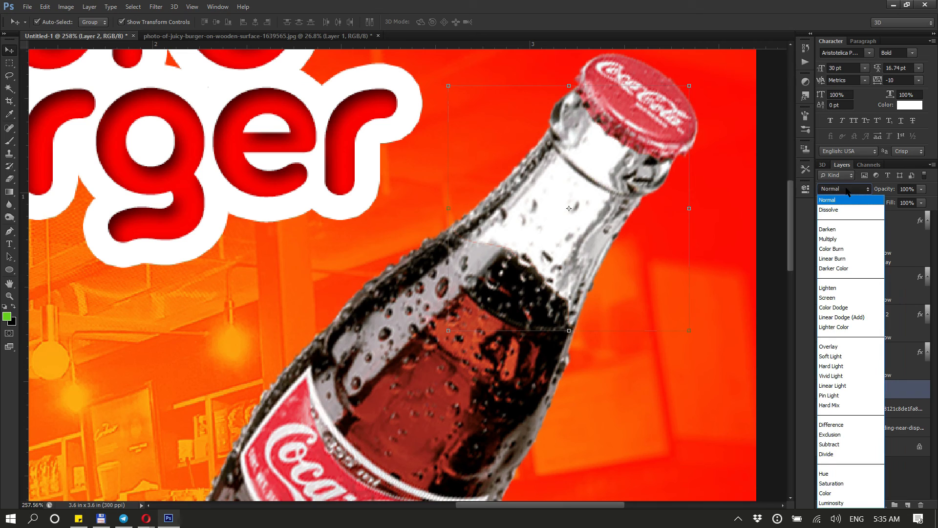
click(845, 230)
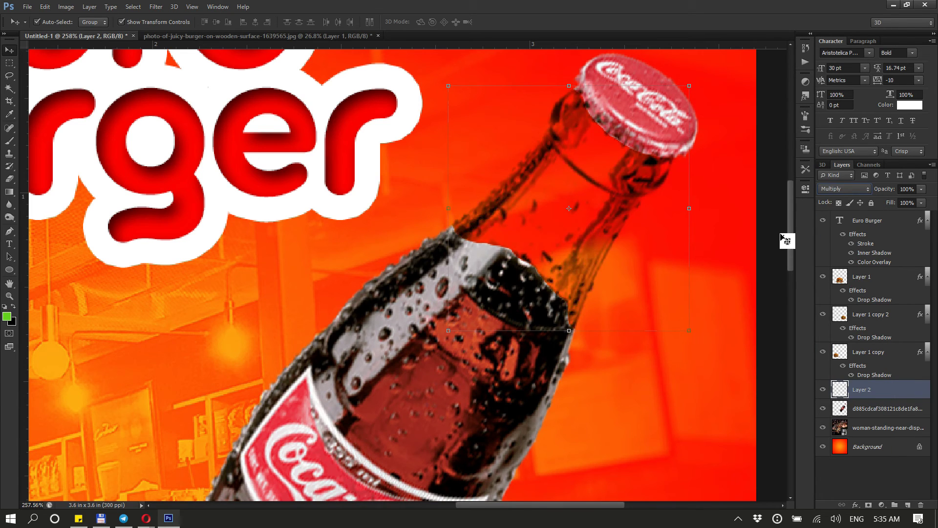
key(shift+plus)
key(shift+plus)
key(shift+plus)
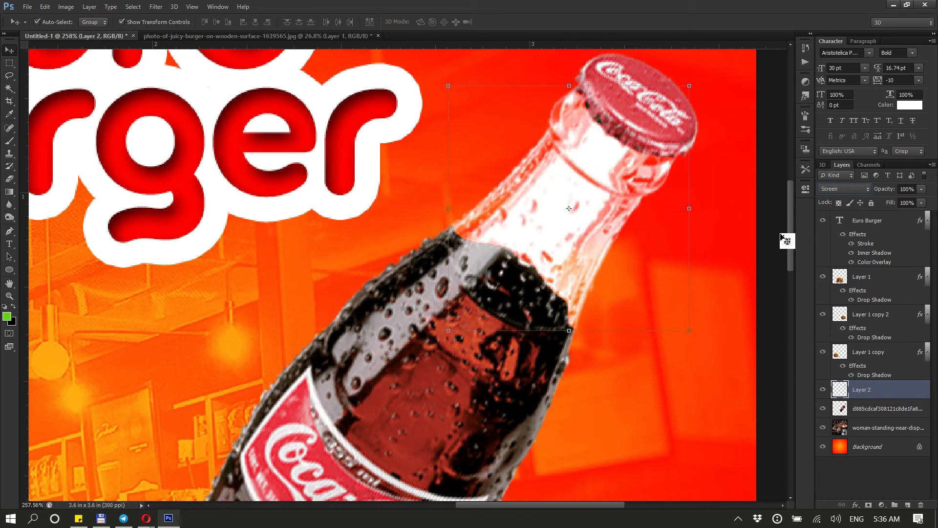
key(shift+plus)
key(shift+plus)
key(shift+plus)
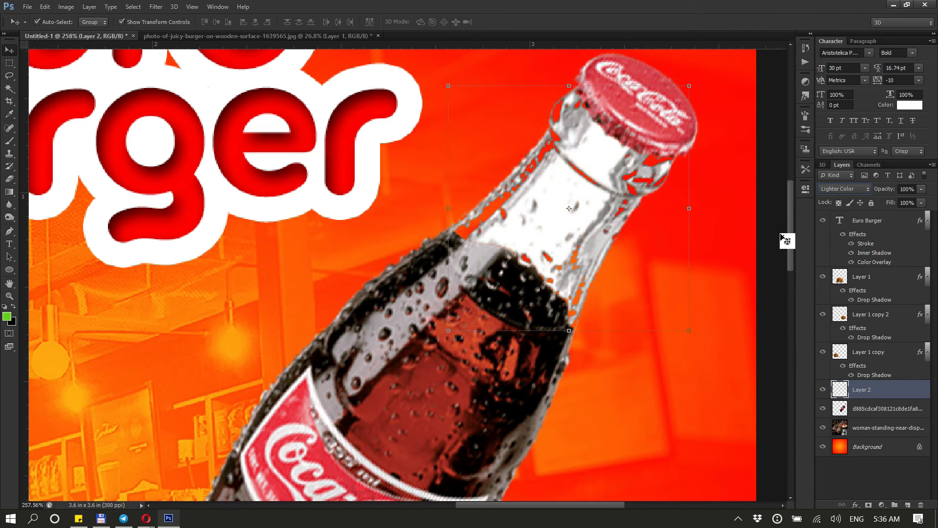
key(shift+plus)
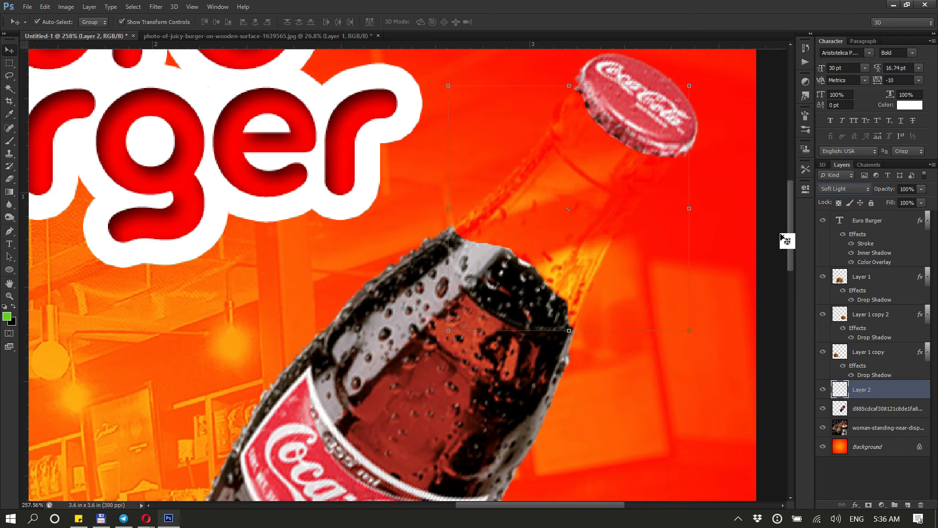
key(shift+plus)
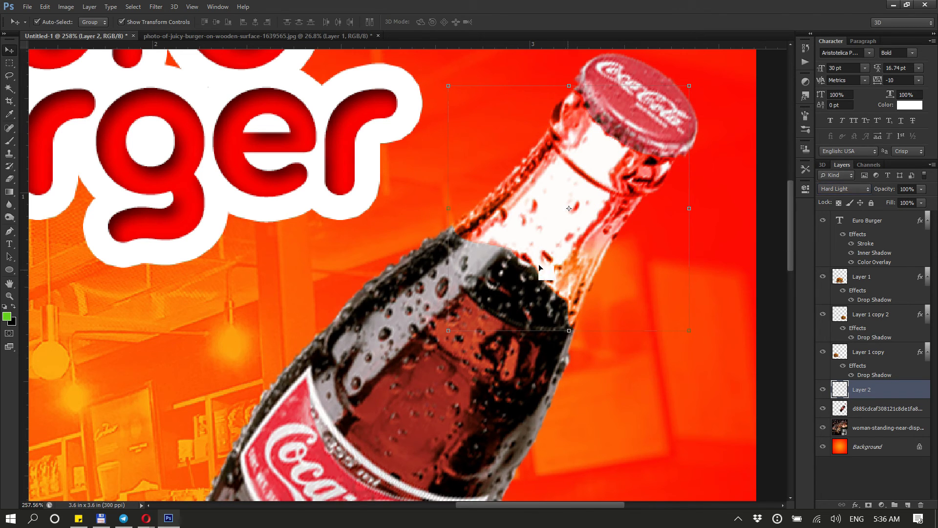
Set the neck layer's opacity to 60%
scroll(538, 264, down, 4)
scroll(522, 262, down, 1)
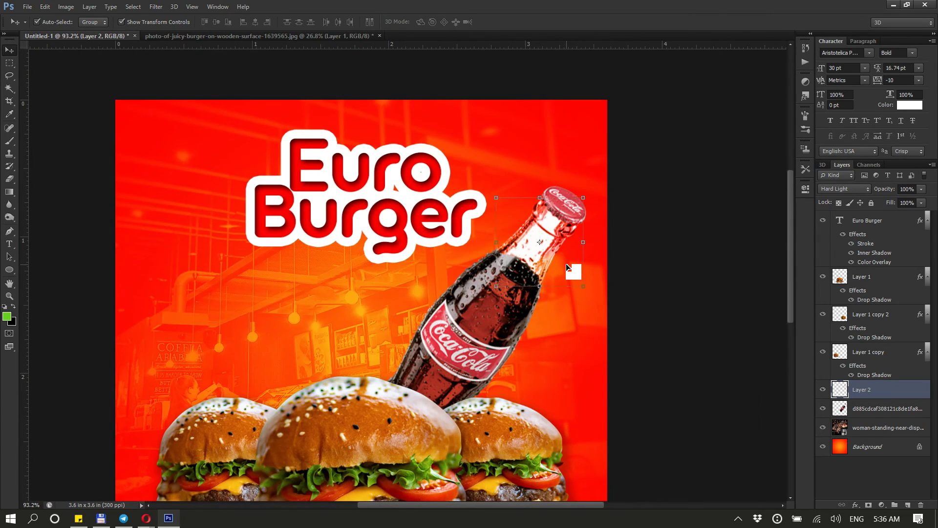
scroll(567, 268, down, 1)
scroll(560, 200, up, 3)
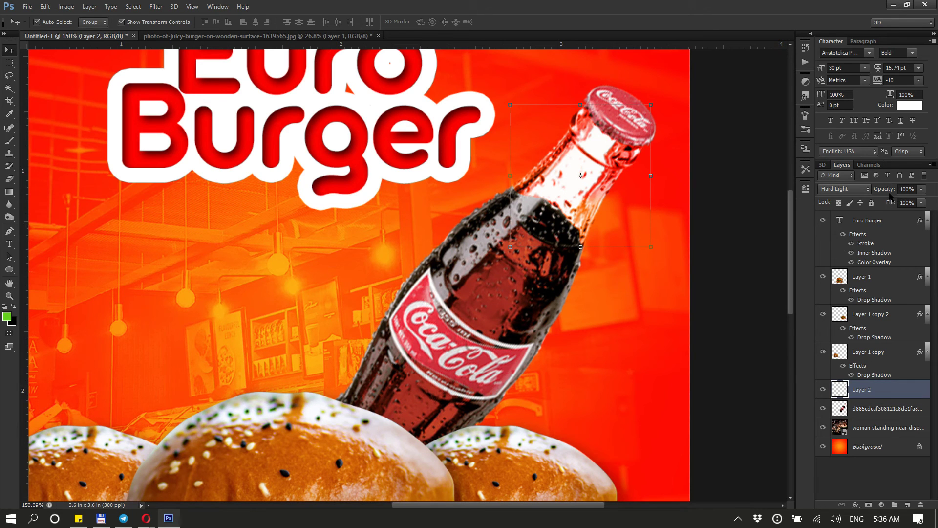
drag(889, 192, 876, 192)
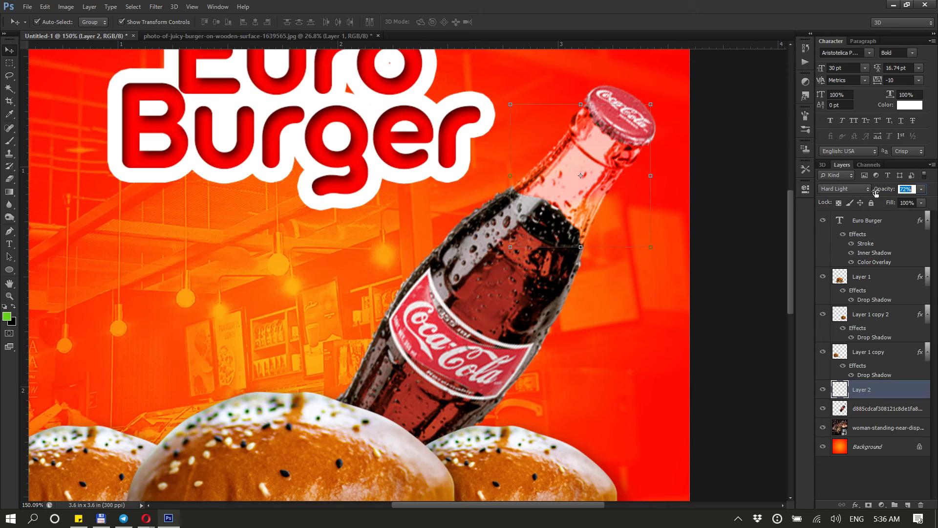
click(907, 192)
click(921, 190)
drag(918, 202, 914, 202)
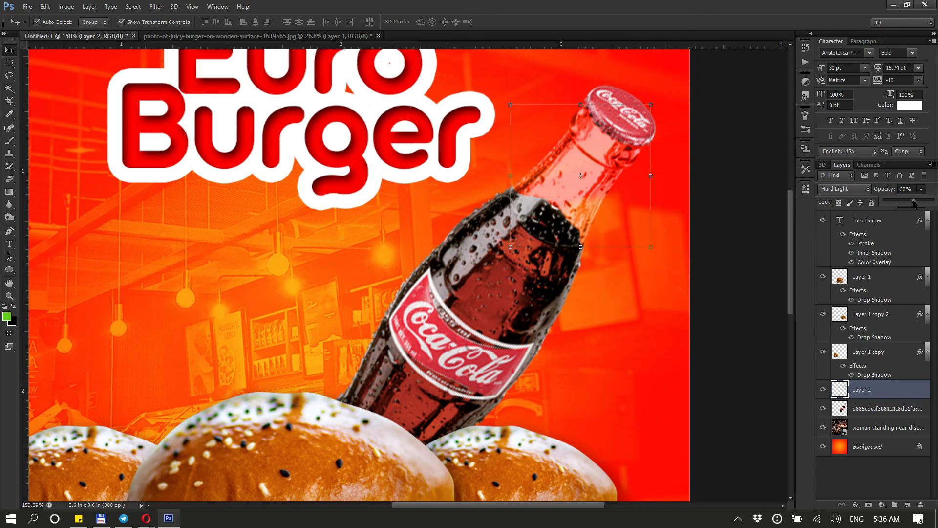
click(606, 186)
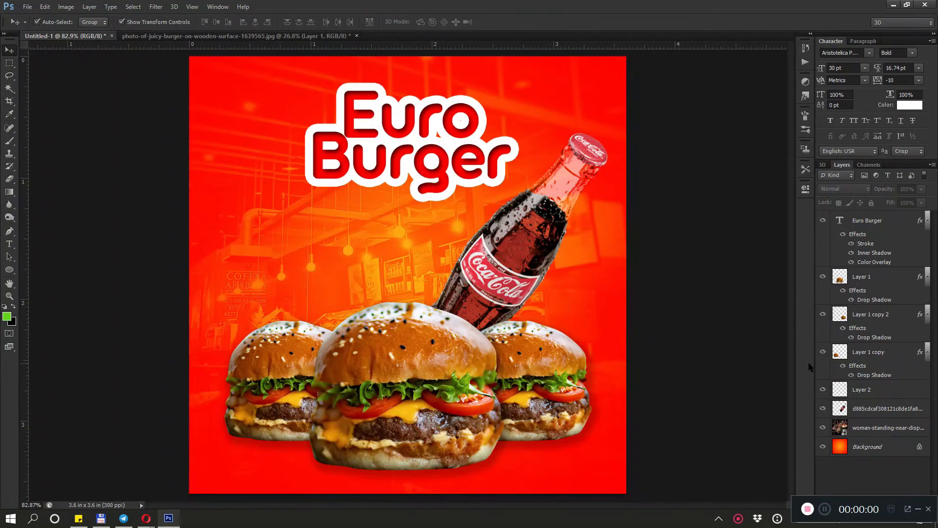
Switch to the browser and run an image search for wood texture
click(917, 509)
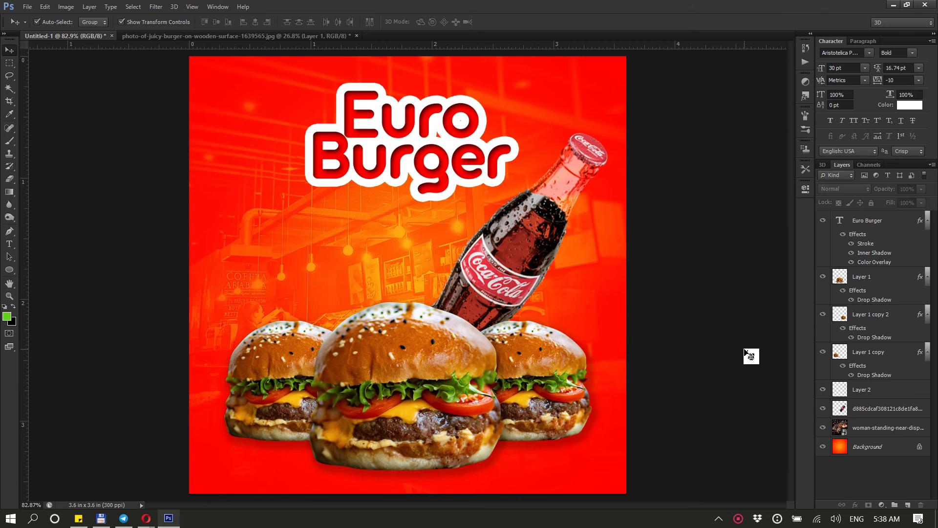
mouse_move(147, 522)
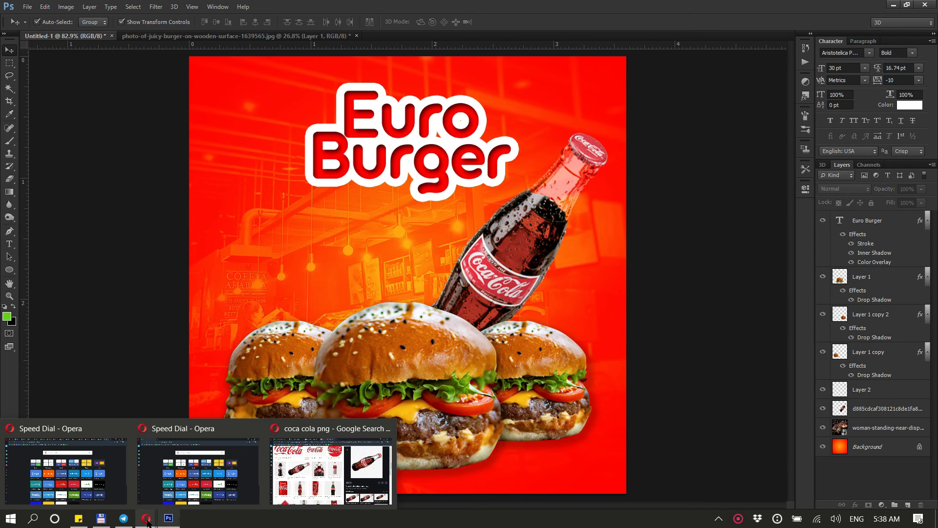
click(306, 468)
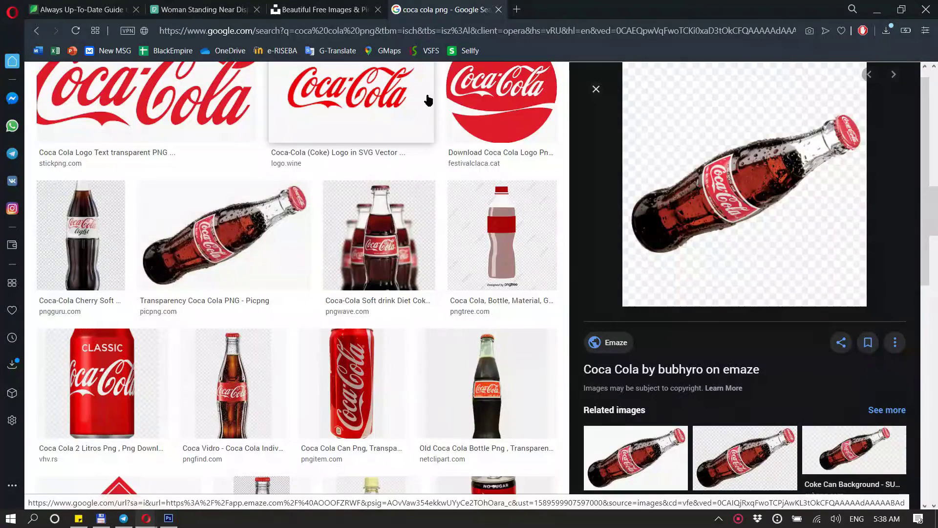
scroll(428, 100, up, 10)
drag(187, 87, 88, 104)
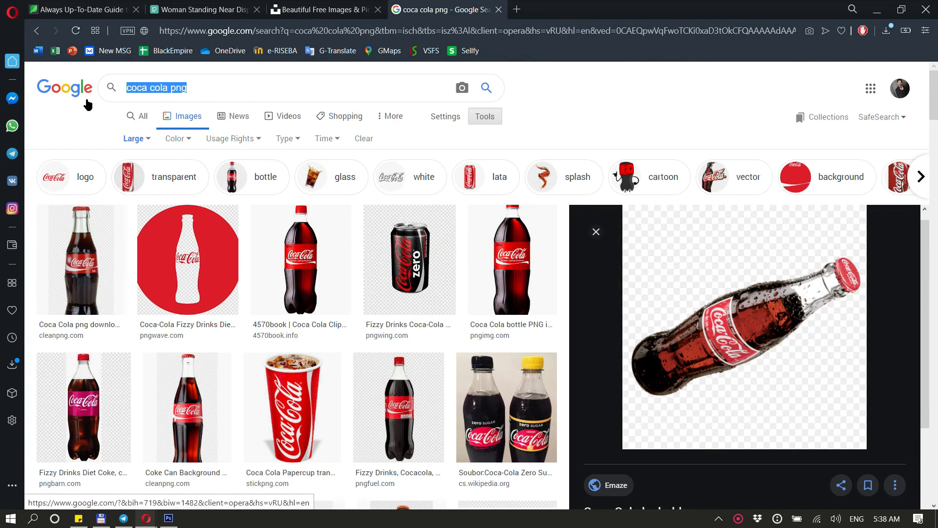
text(wood textu)
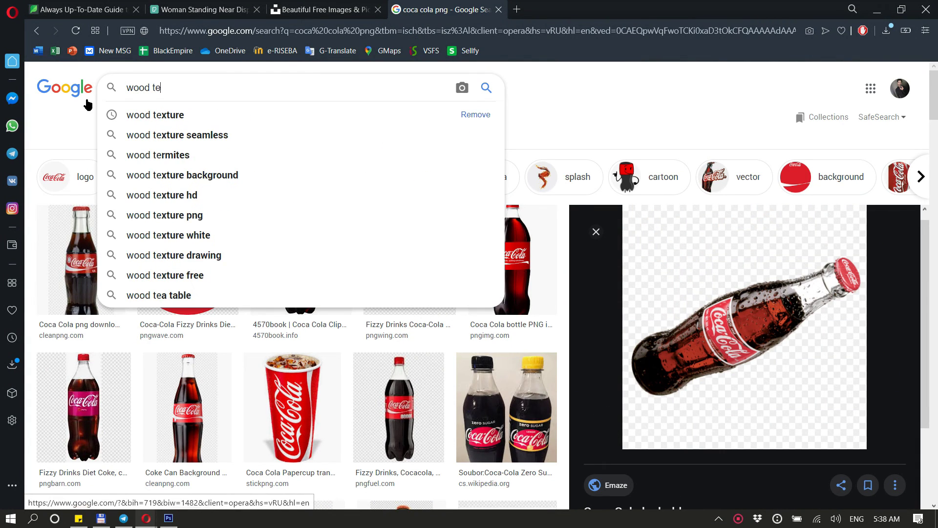
text(re)
key(Return)
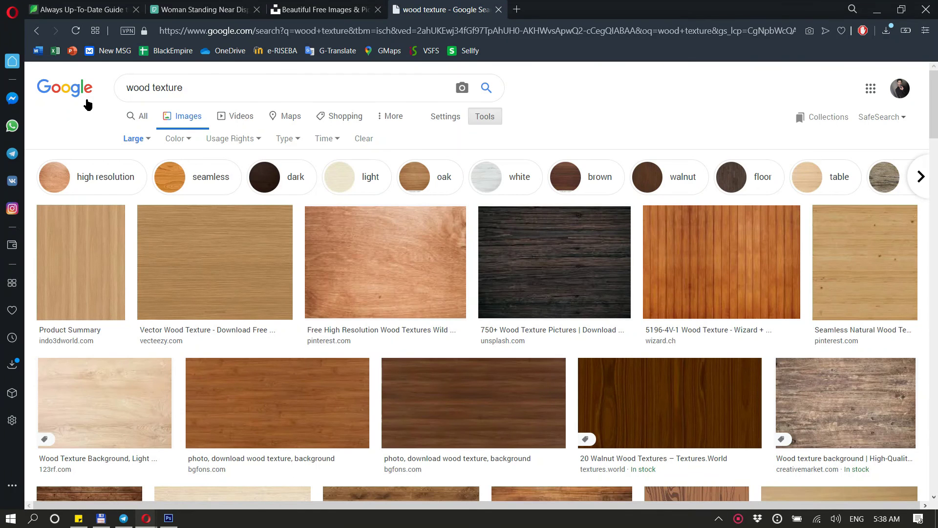
Copy the vertical wood plank texture image and paste it into the Photoshop document
click(718, 253)
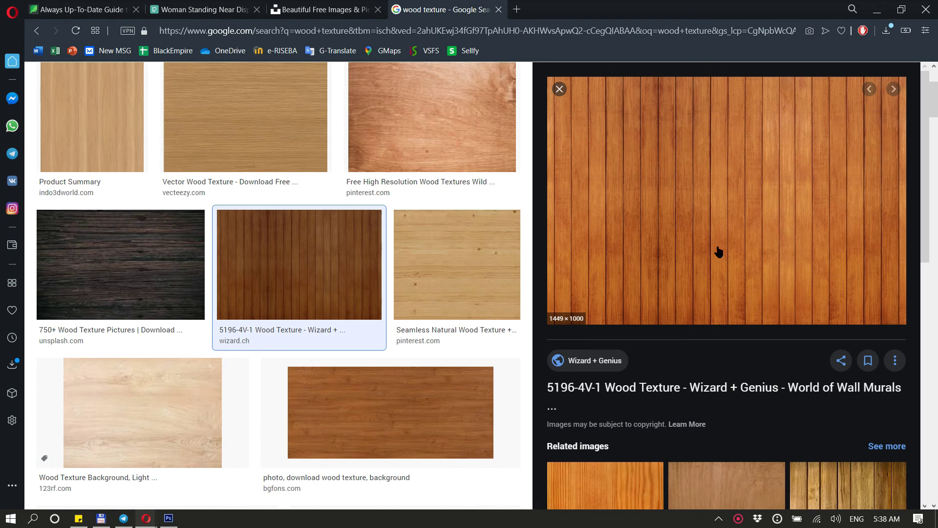
right_click(686, 200)
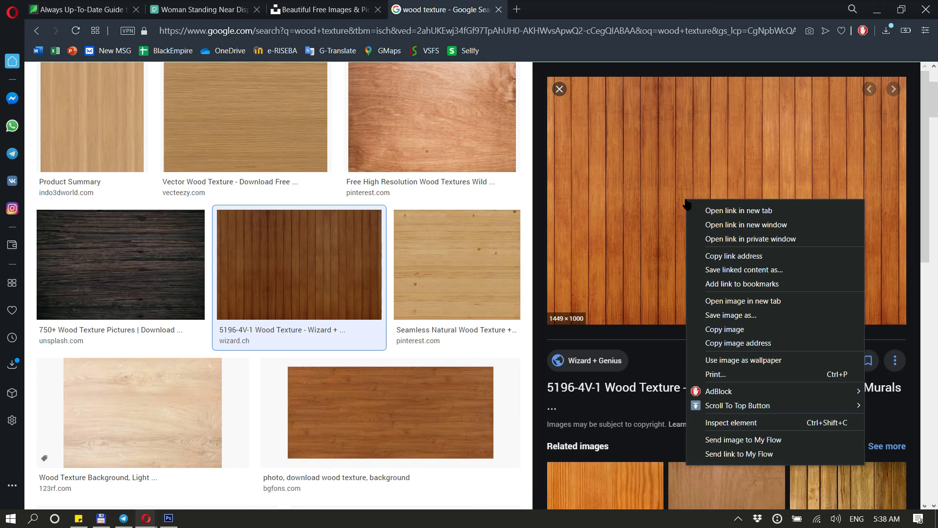
click(753, 330)
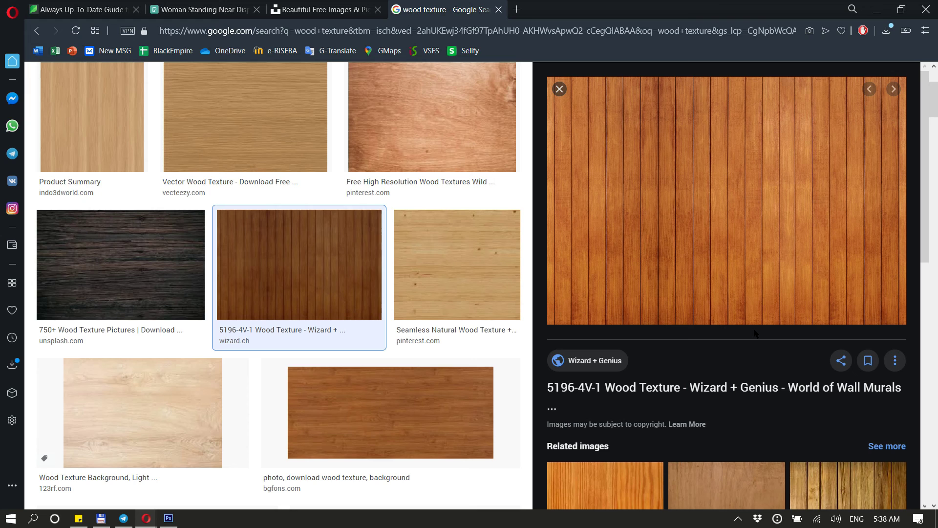
key(alt+Tab)
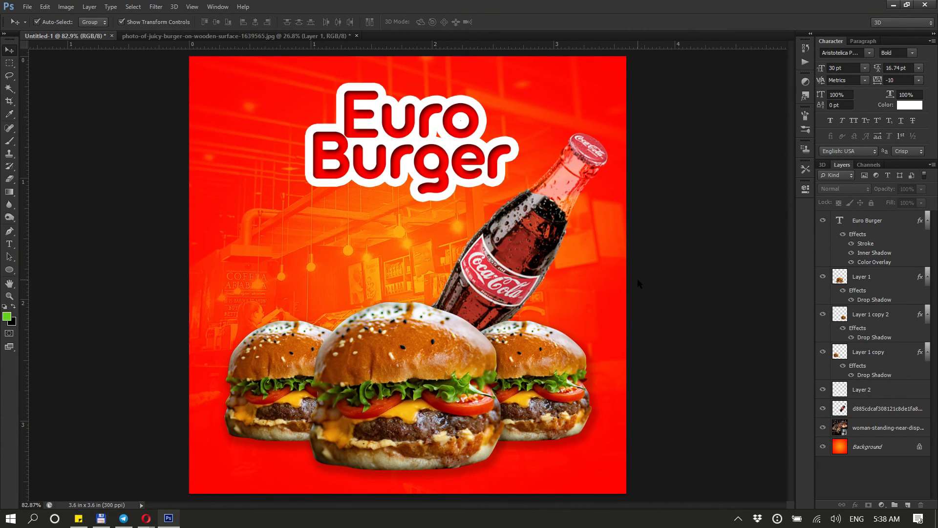
key(ctrl+v)
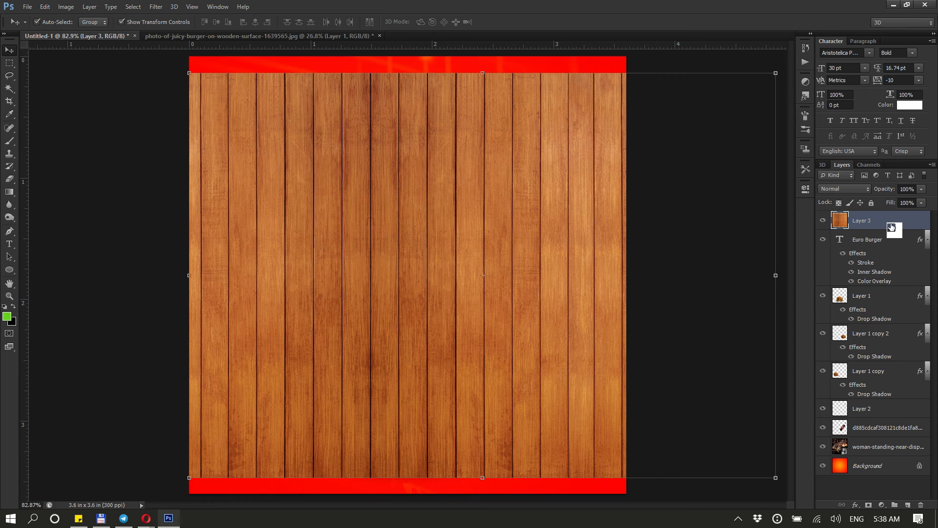
Move the wood layer just above the cafe photo layer and shift it down over the canvas's lower part
drag(892, 226, 879, 427)
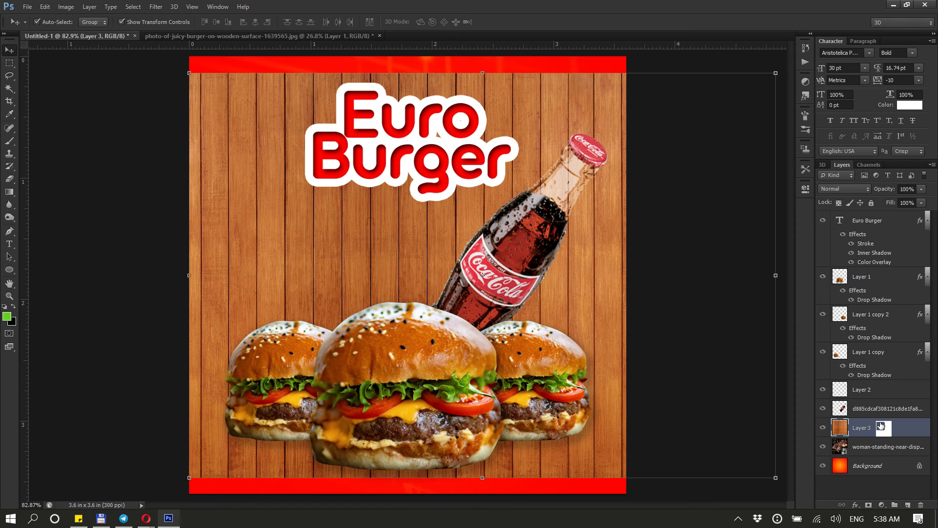
drag(880, 426, 545, 361)
scroll(481, 249, down, 2)
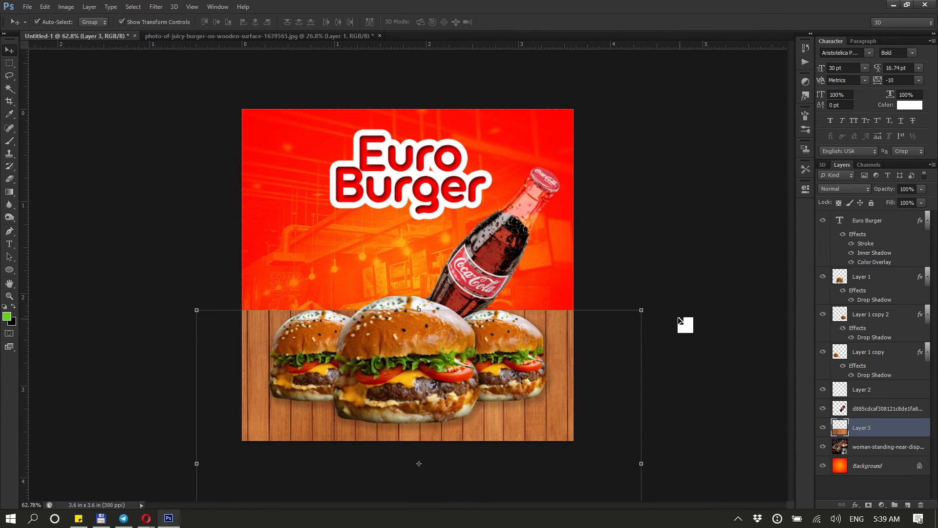
Apply a Perspective transform widening the wood layer's bottom so it reads as a floor
click(646, 306)
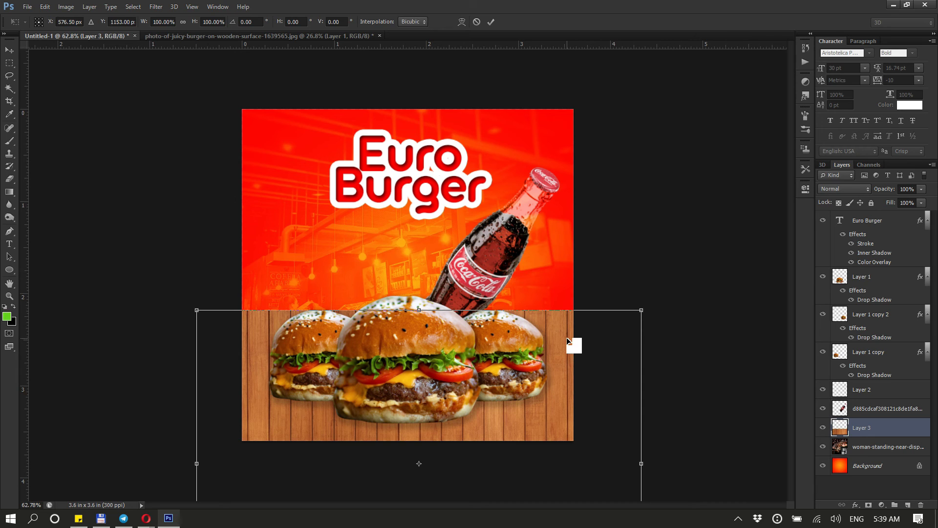
right_click(567, 340)
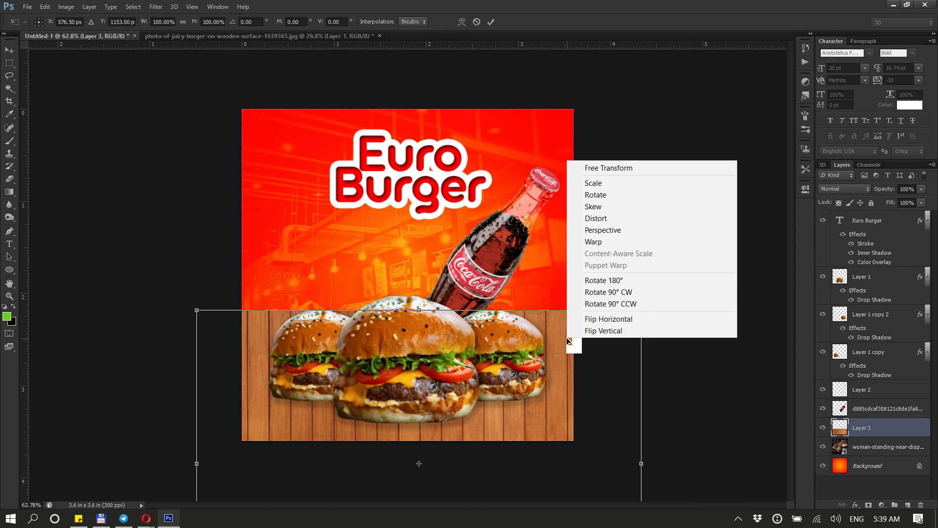
click(622, 232)
drag(643, 311, 514, 388)
scroll(451, 321, down, 3)
scroll(518, 406, down, 3)
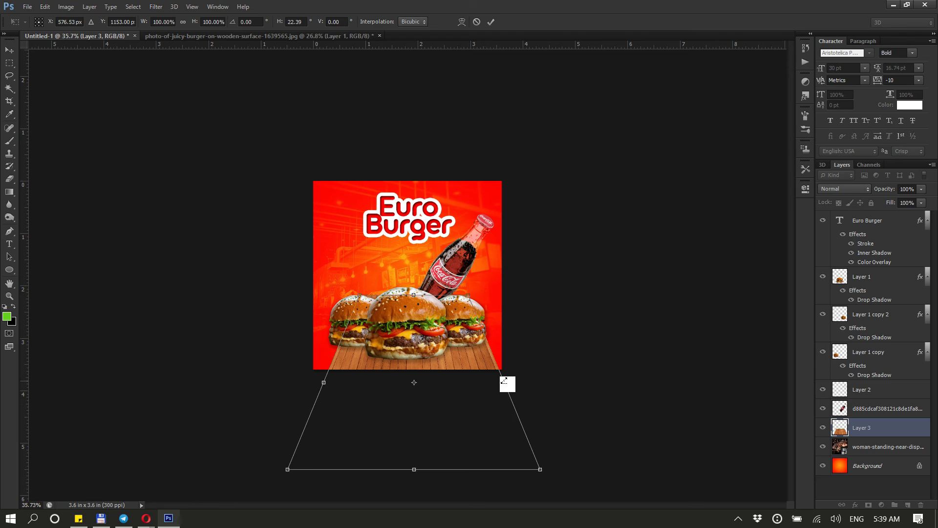
drag(506, 382, 559, 389)
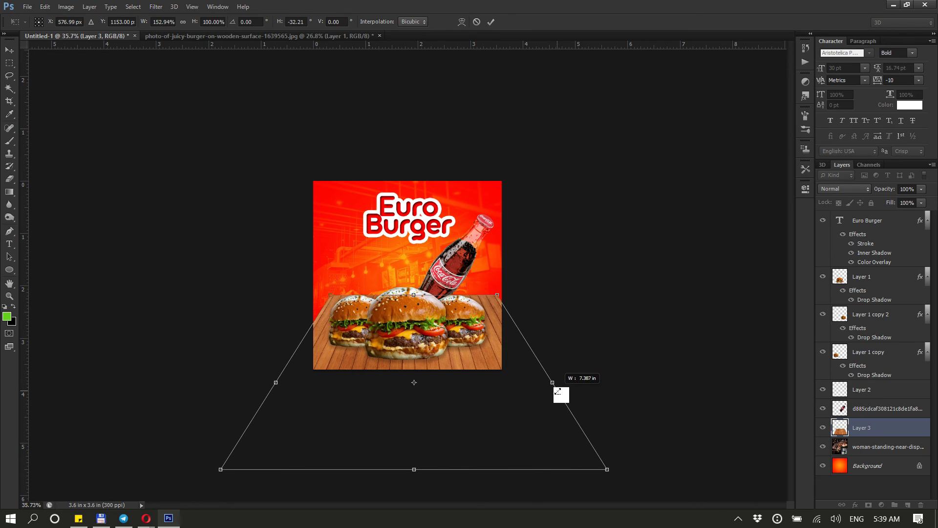
mouse_move(490, 382)
mouse_down()
mouse_move(483, 394)
mouse_move(486, 385)
mouse_up()
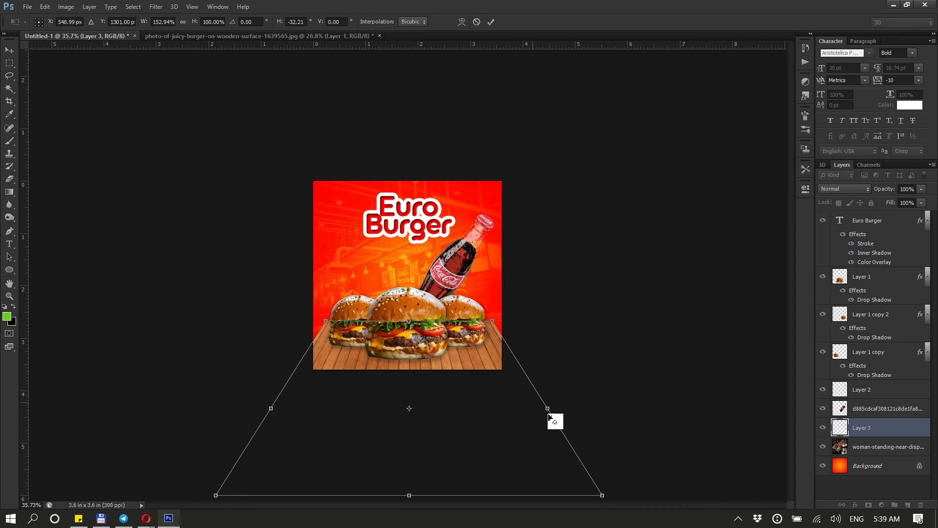
drag(561, 407, 603, 417)
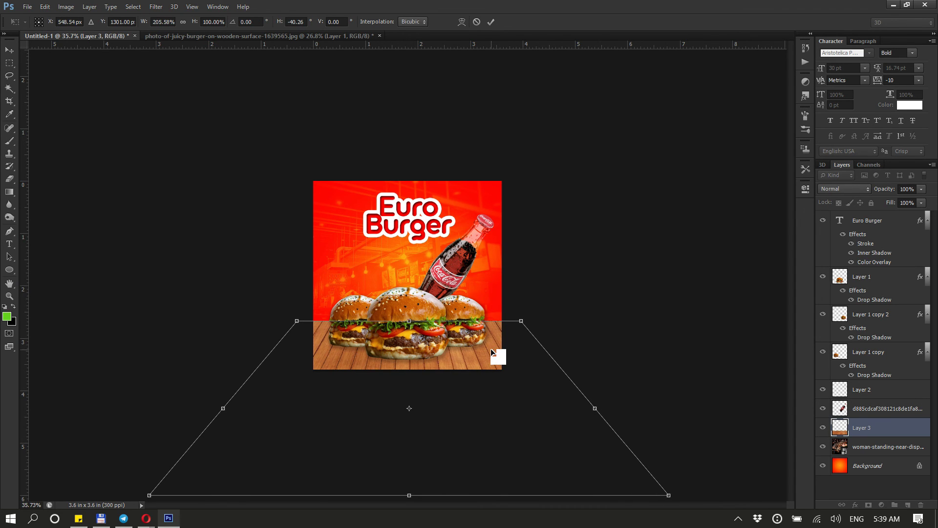
mouse_move(490, 349)
mouse_down()
mouse_move(490, 359)
mouse_move(488, 349)
mouse_up()
scroll(467, 410, up, 3)
scroll(467, 412, up, 1)
scroll(507, 419, up, 2)
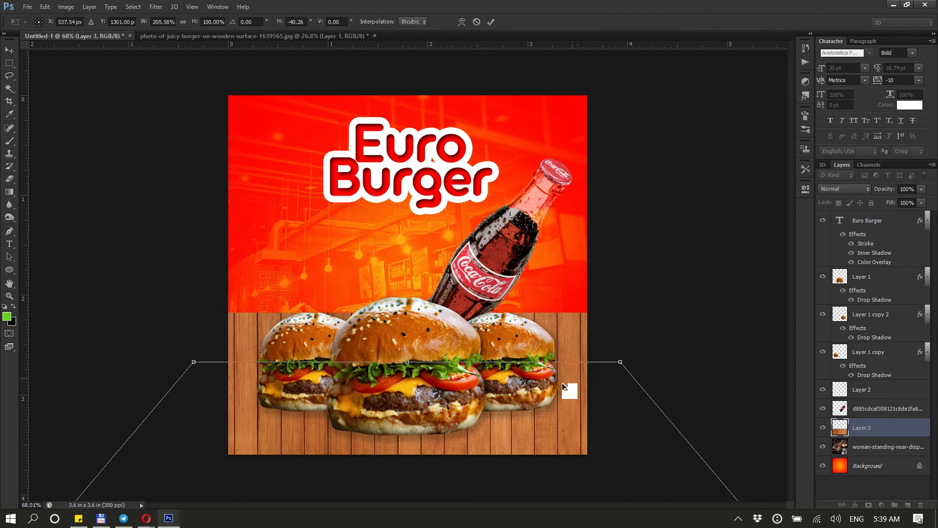
key(Return)
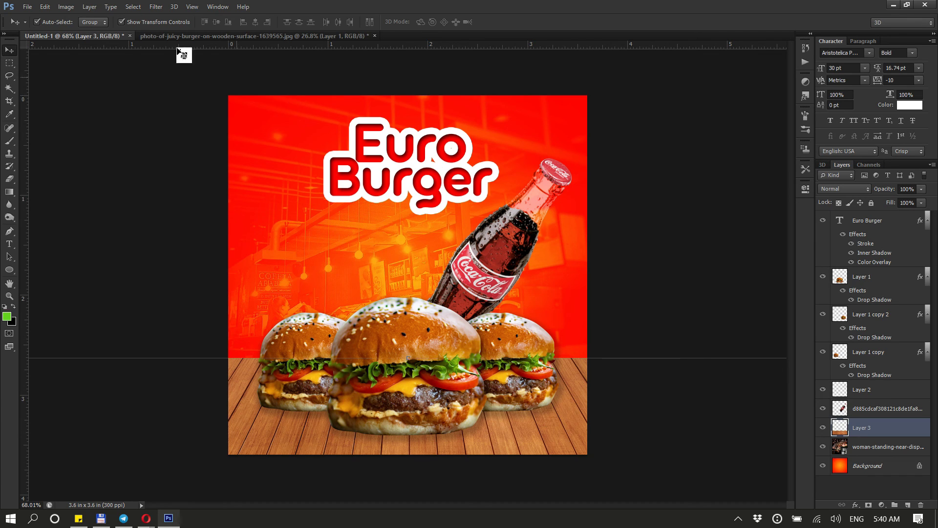
Apply Brightness/Contrast to the wood floor layer, setting contrast to 41 and lowering brightness slightly
click(65, 9)
mouse_move(88, 39)
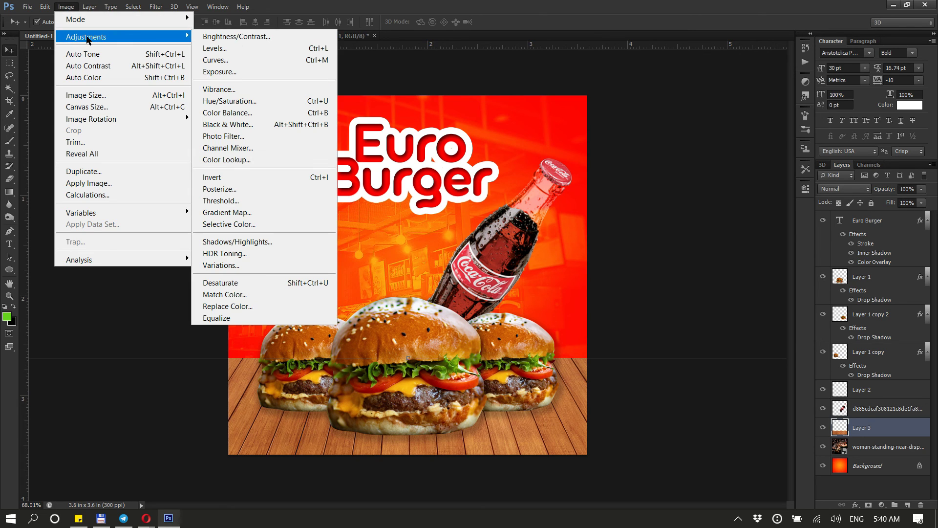
click(257, 37)
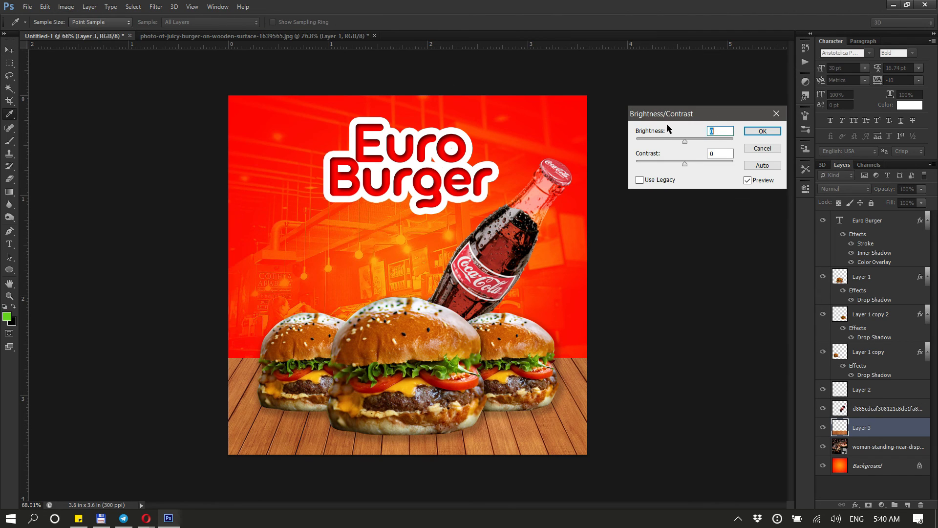
drag(653, 131, 665, 161)
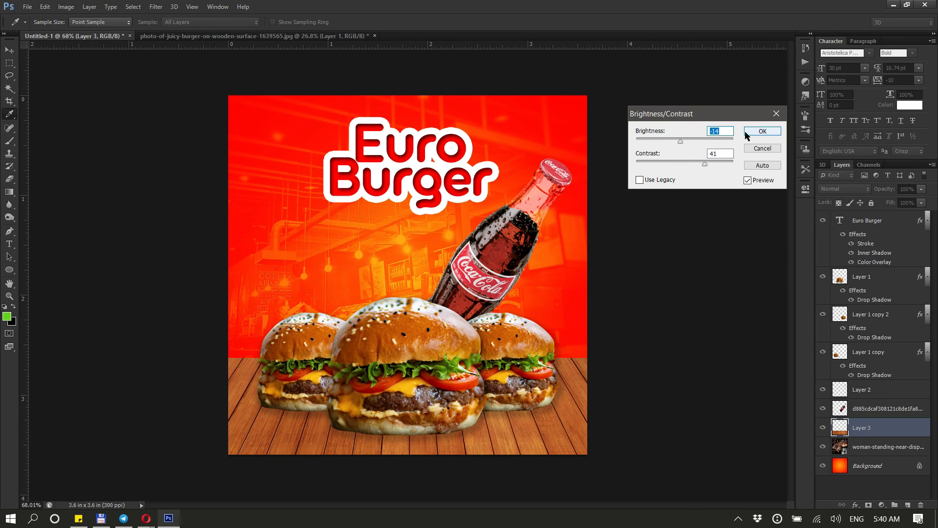
click(762, 131)
Apply an Exposure adjustment to the wood layer, nudging exposure and gamma correction slightly
key(v)
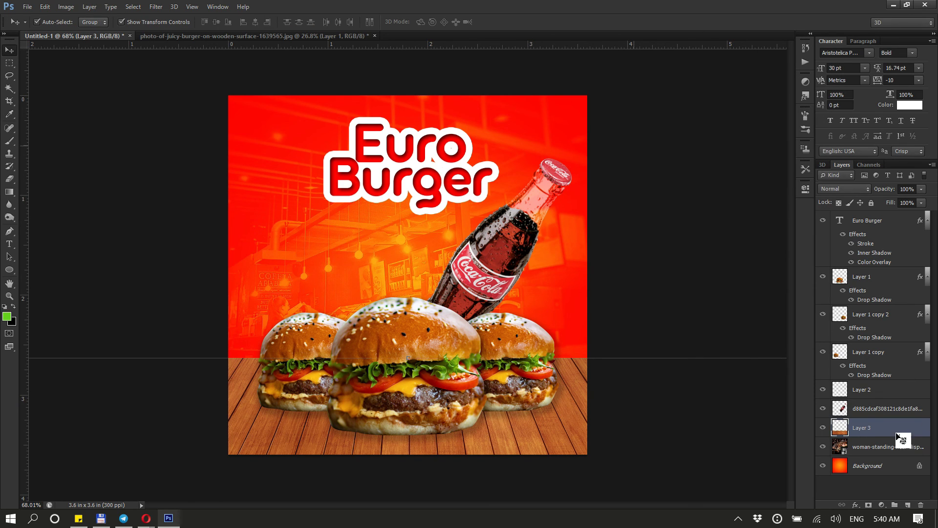
drag(887, 427, 557, 416)
click(66, 6)
mouse_move(90, 43)
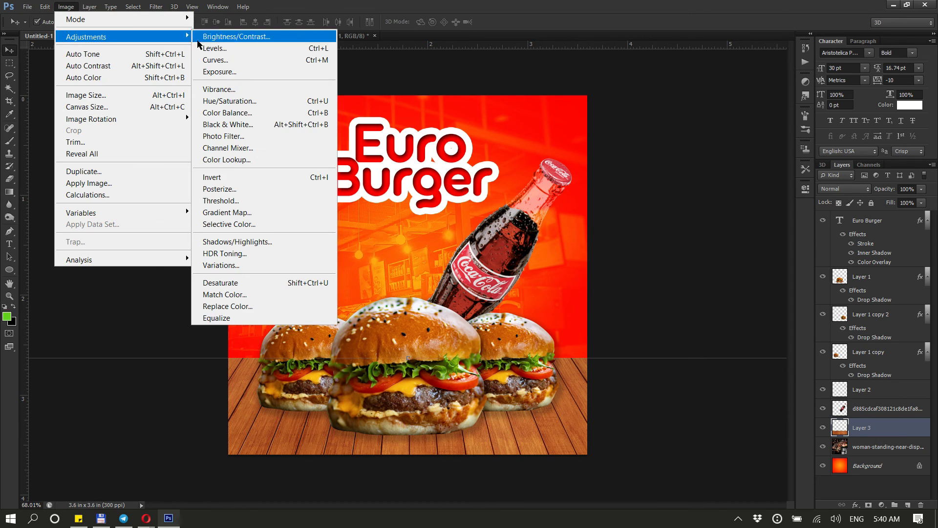
click(220, 69)
drag(666, 170, 662, 169)
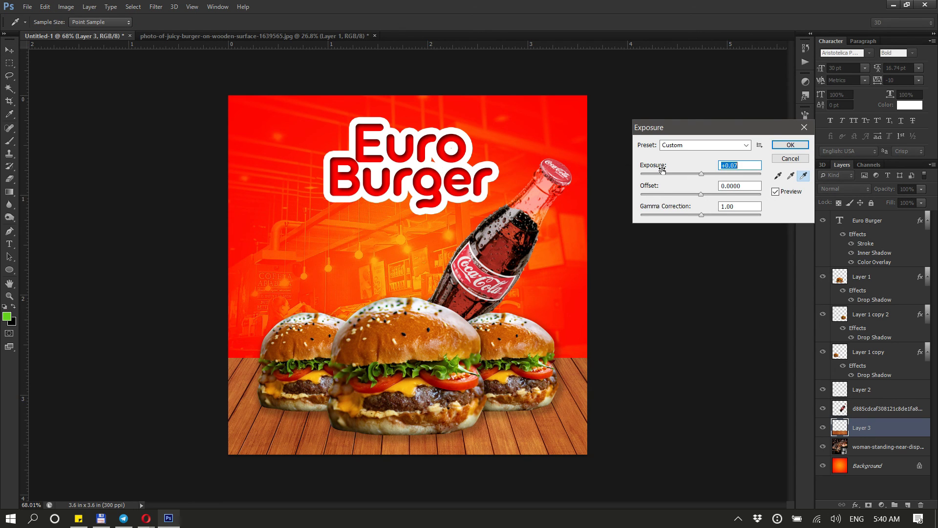
drag(660, 205, 662, 209)
click(790, 145)
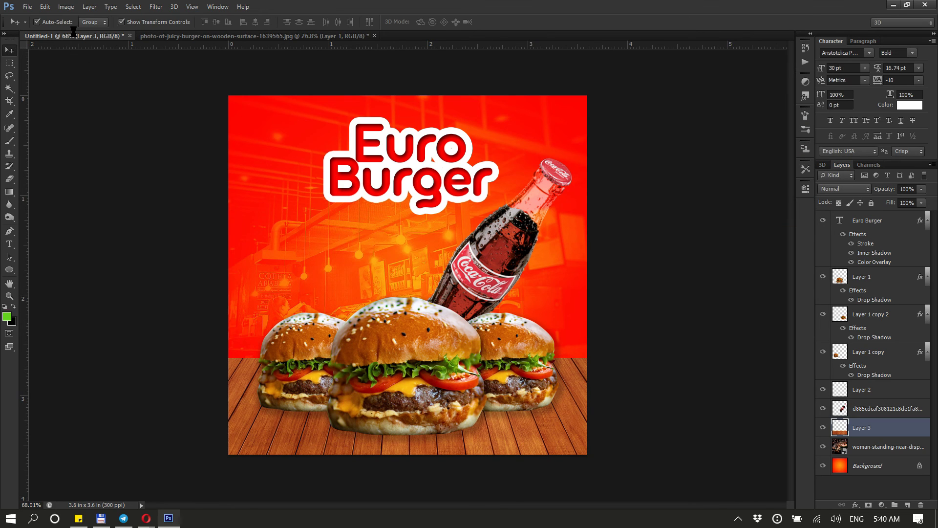
Apply Vibrance to the wood layer, raising vibrance to +21 and boosting saturation
click(66, 6)
mouse_move(137, 45)
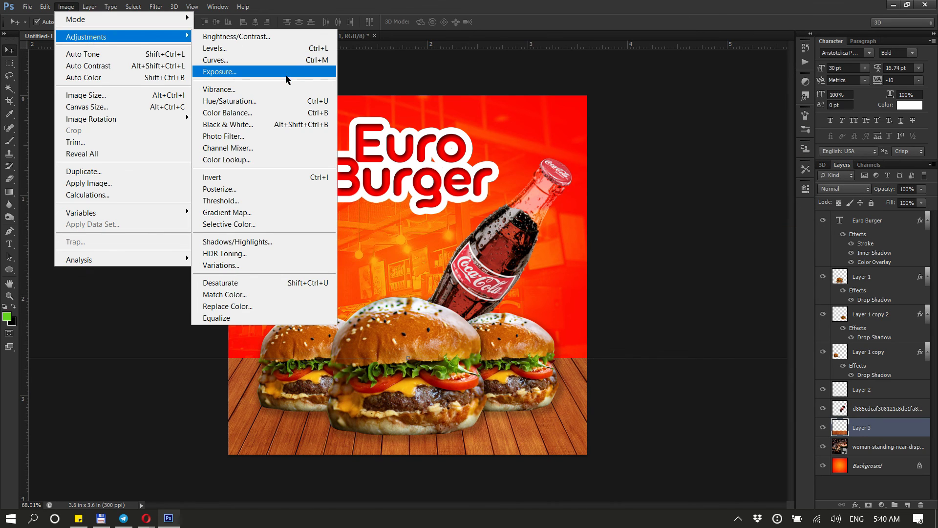
click(285, 99)
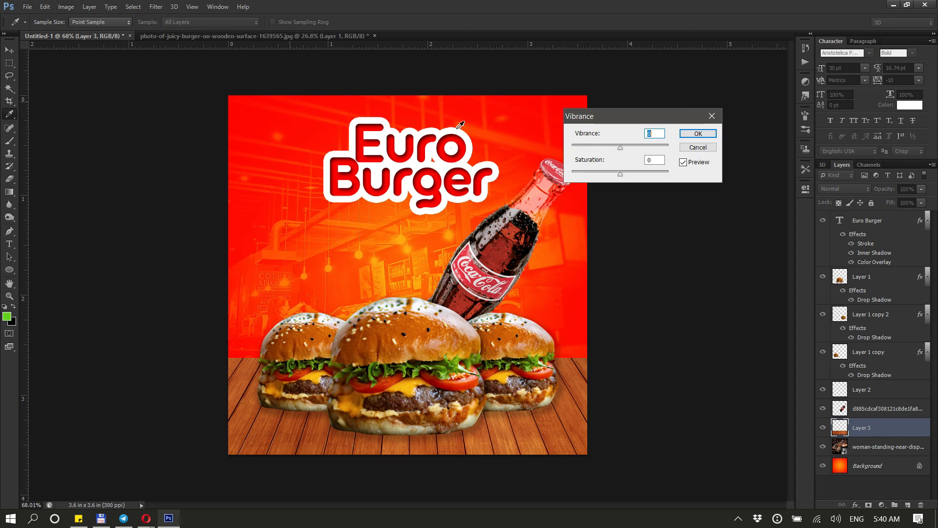
drag(588, 133, 603, 168)
click(697, 137)
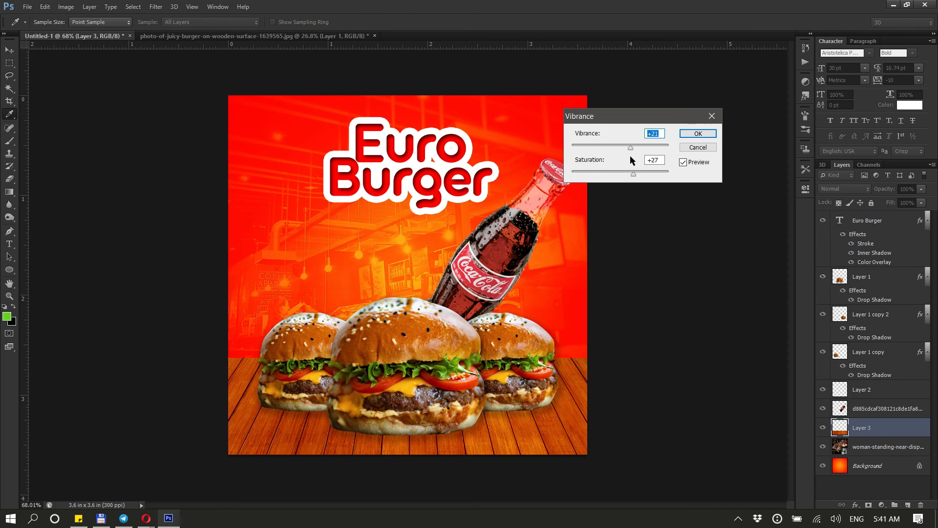
click(591, 163)
click(691, 136)
key(v)
Reduce the wood layer's saturation slightly with a Hue/Saturation adjustment
click(66, 6)
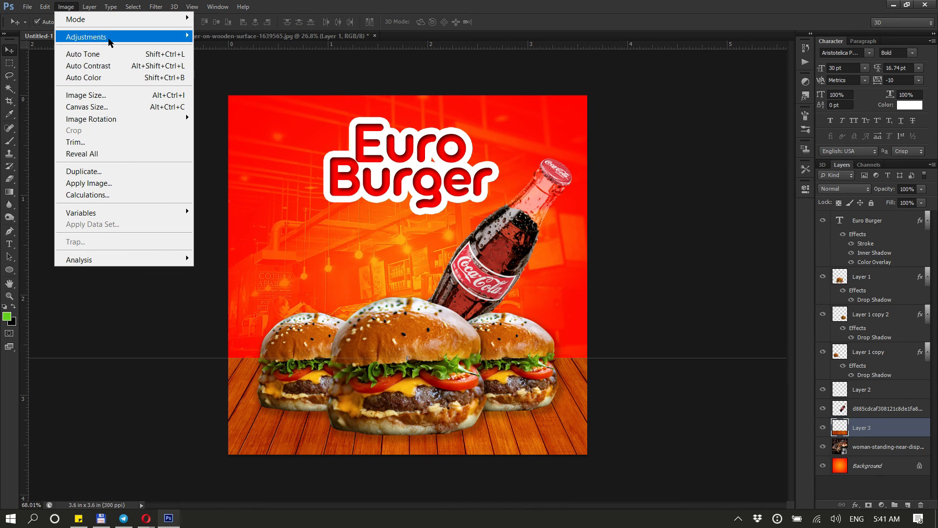
mouse_move(109, 42)
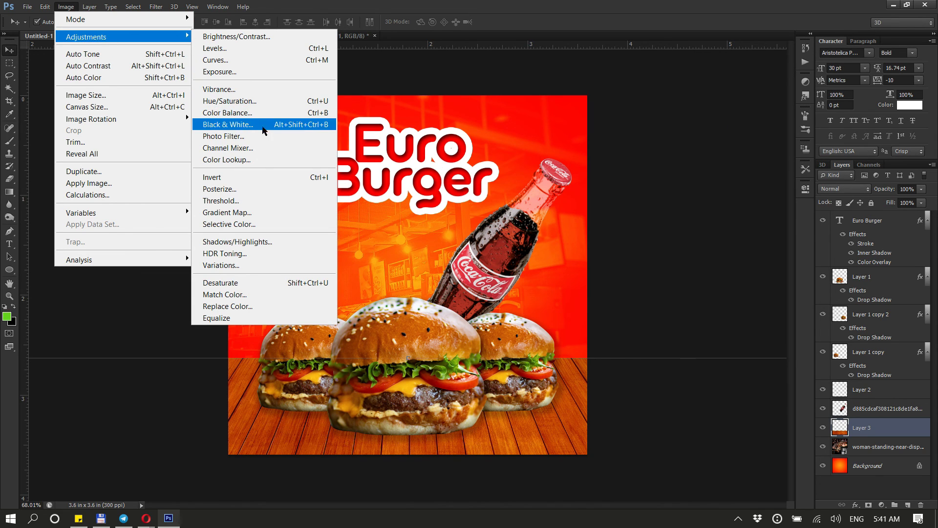
click(260, 102)
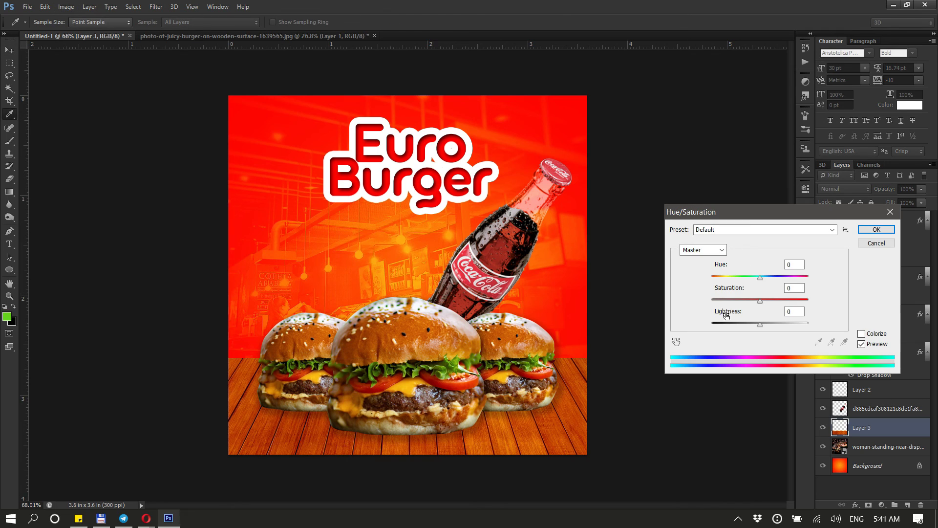
drag(733, 292, 721, 291)
click(876, 230)
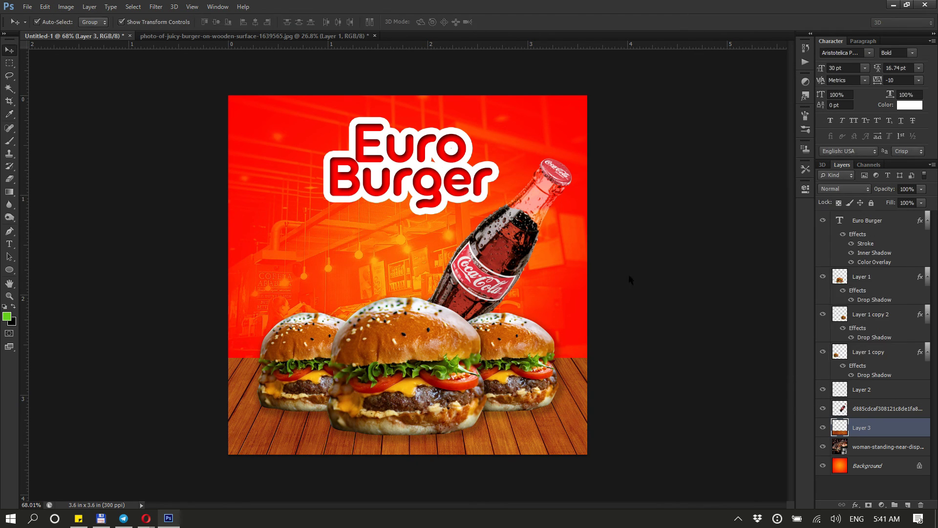
Hide the guides and fit the canvas on screen to review the finished composition
scroll(571, 284, down, 1)
key(ctrl+h)
click(639, 270)
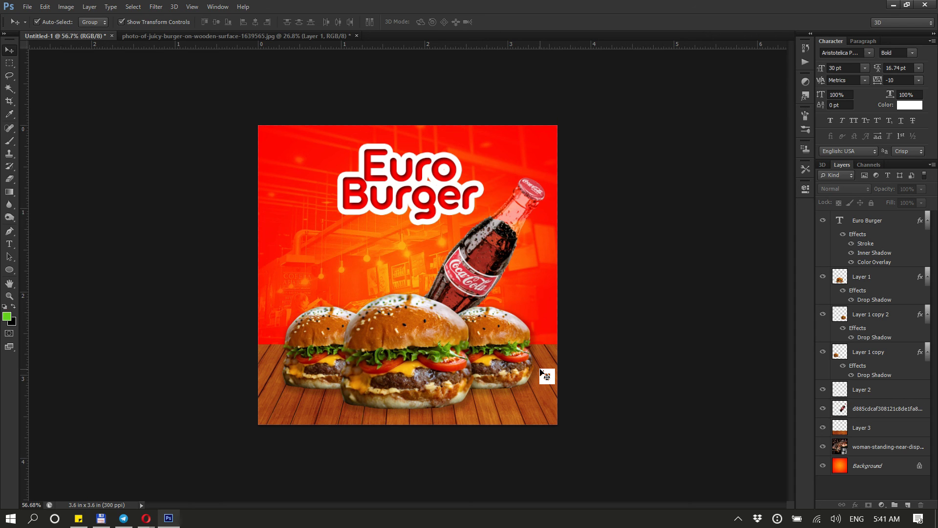
key(ctrl+0)
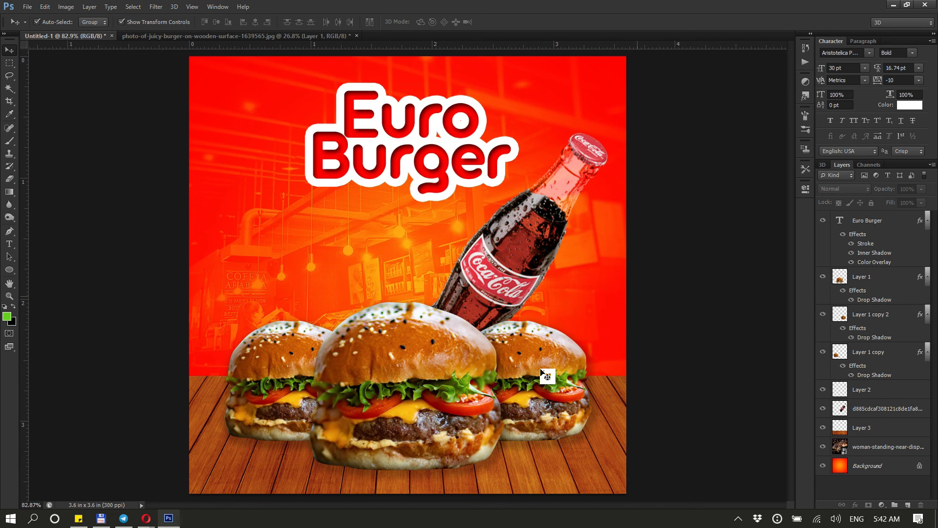